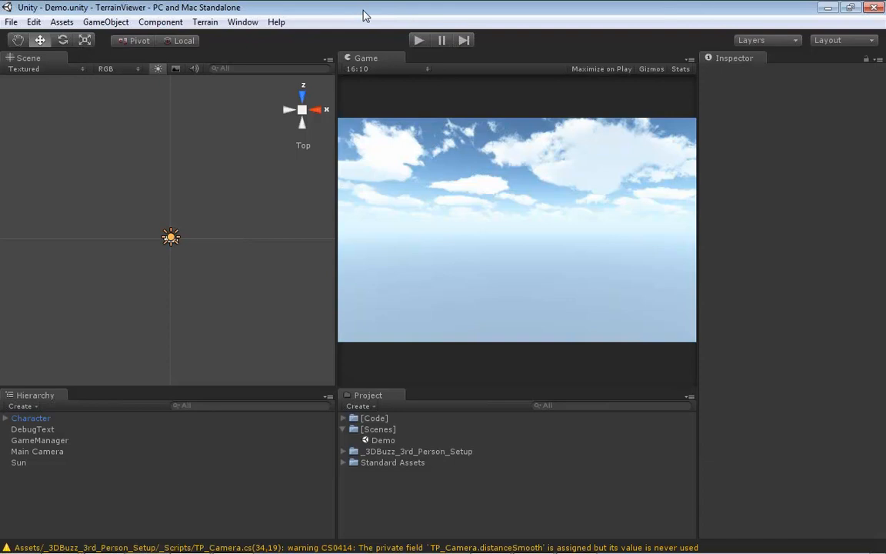
Start a new project and browse for its location to the Terrain R&D library's VTM Versions\Terrain10 folder.
left_click(11, 21)
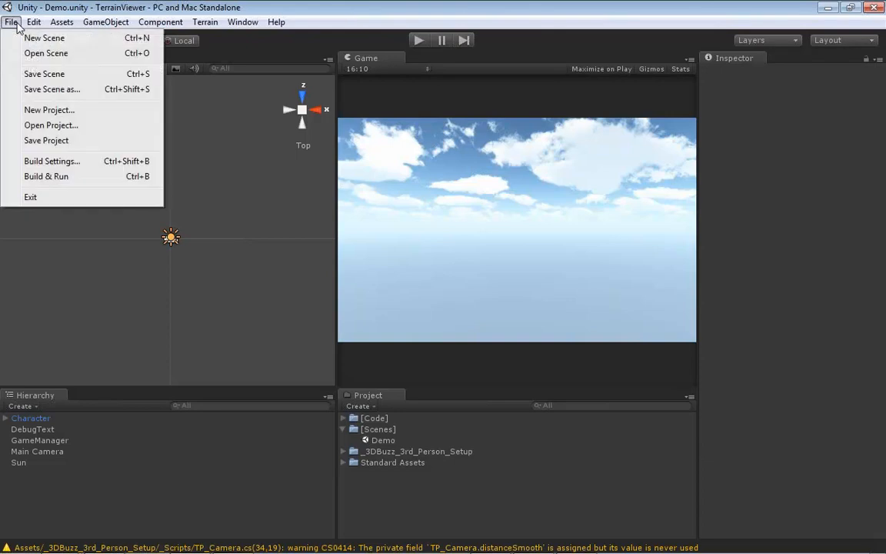
left_click(46, 110)
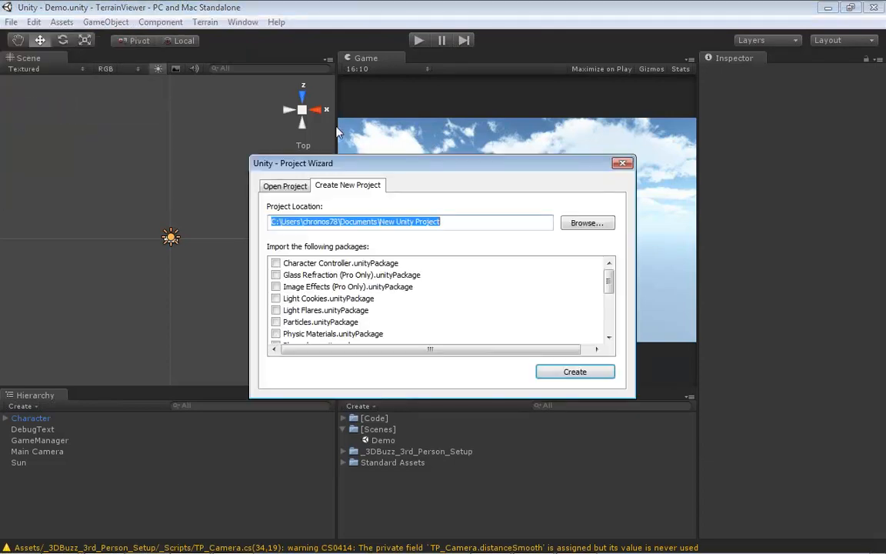
left_click(588, 223)
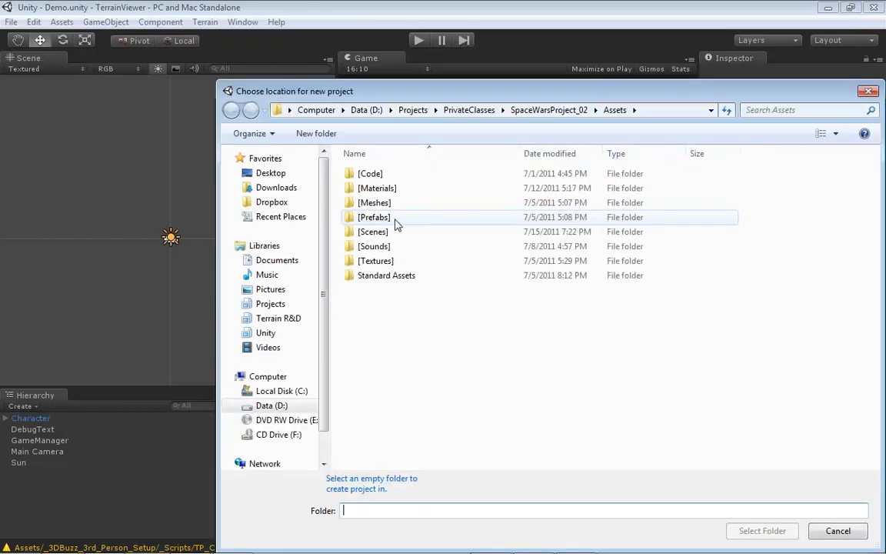
left_click(289, 323)
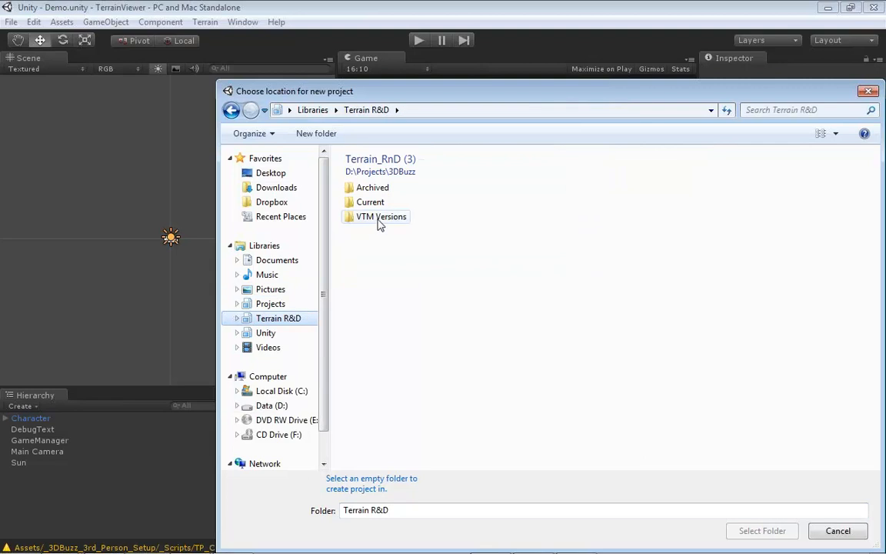
left_click(377, 218)
double_click(377, 219)
double_click(382, 184)
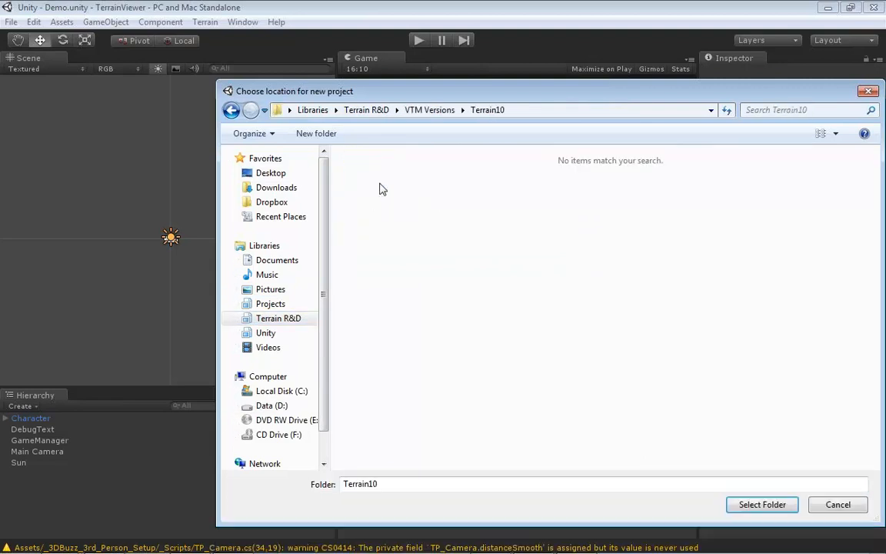
Make a new folder named TerrainExporter inside Terrain10 and create the project in it without importing any packages.
left_click_drag(504, 93, 466, 57)
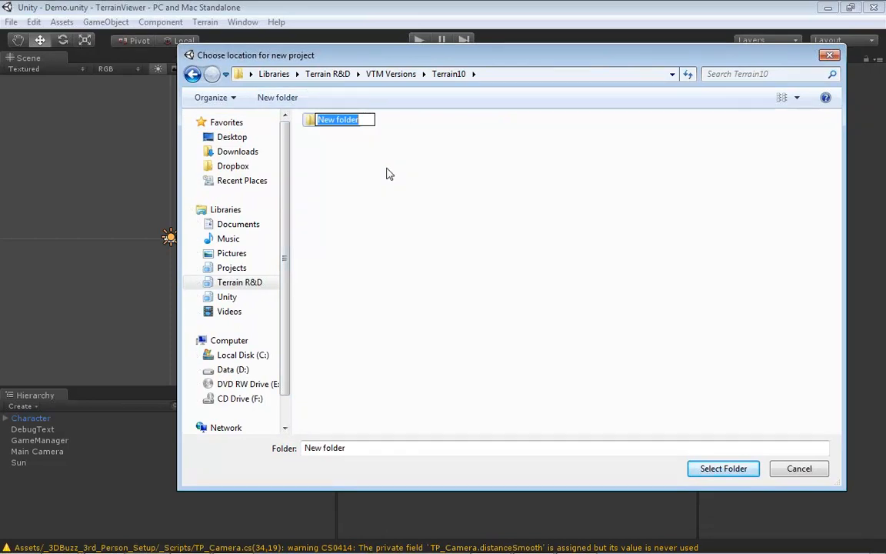
type("Terrai")
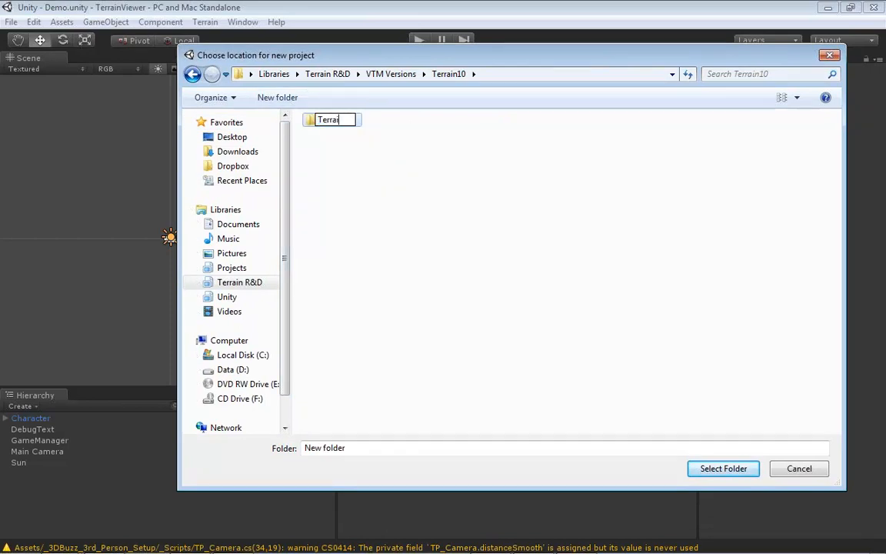
type("nExporter")
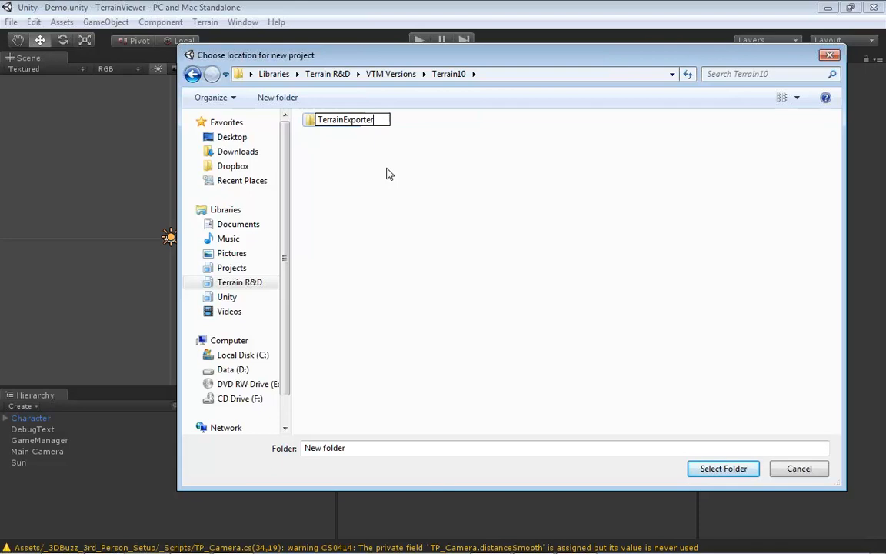
key("Return")
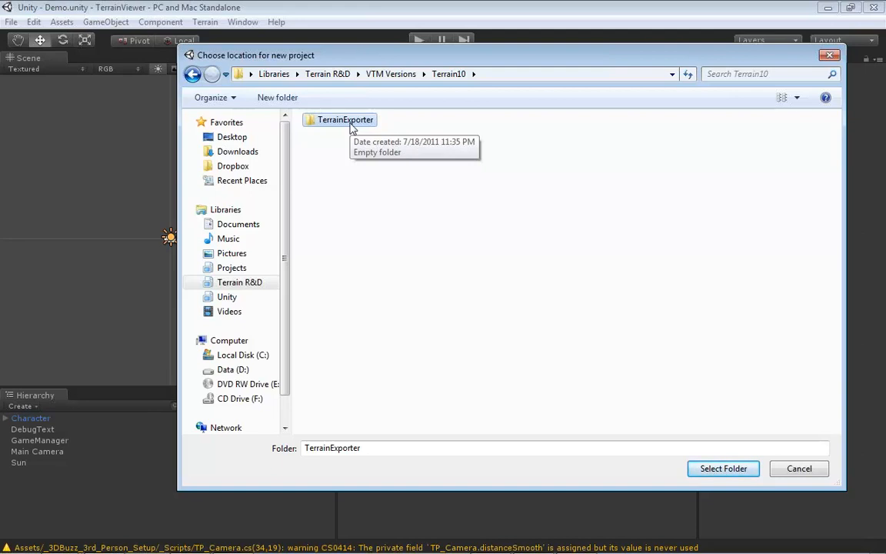
left_click(724, 468)
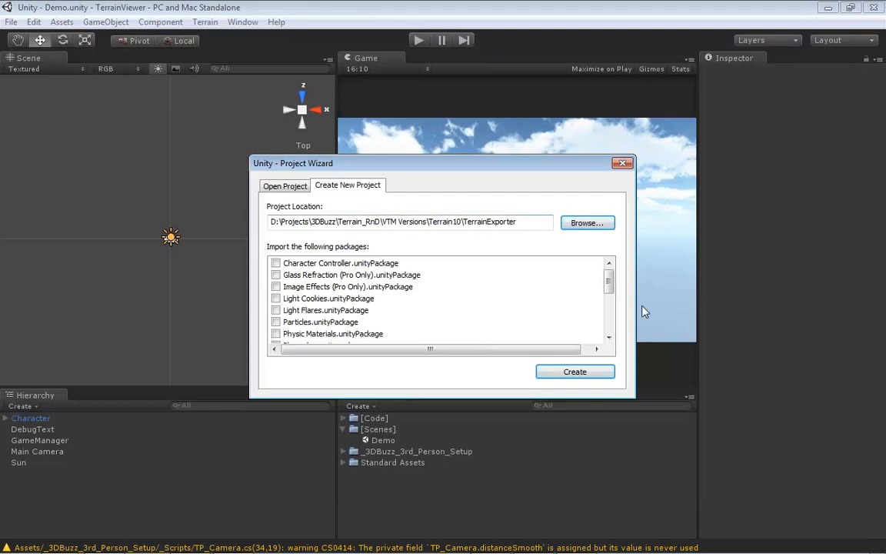
left_click(575, 375)
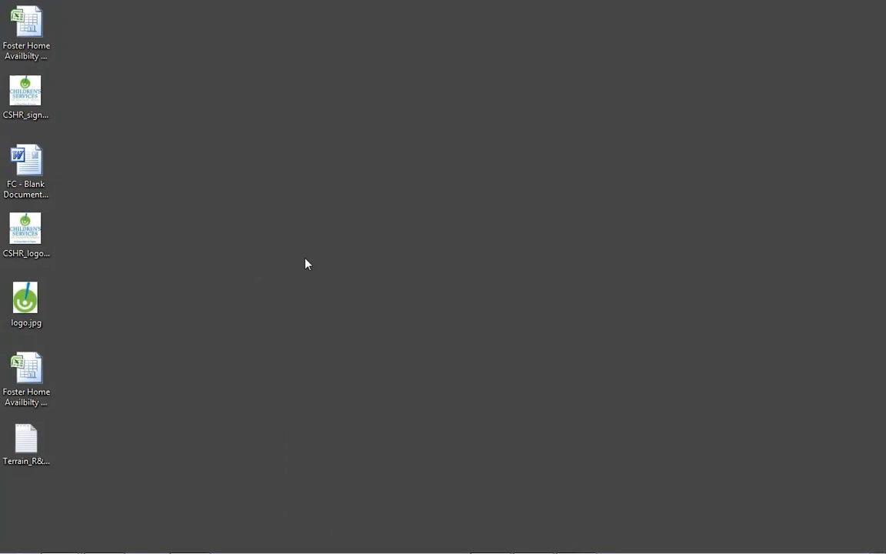
Delete all the files lying on the Windows desktop and return to the Unity editor.
left_click_drag(108, 22, 3, 466)
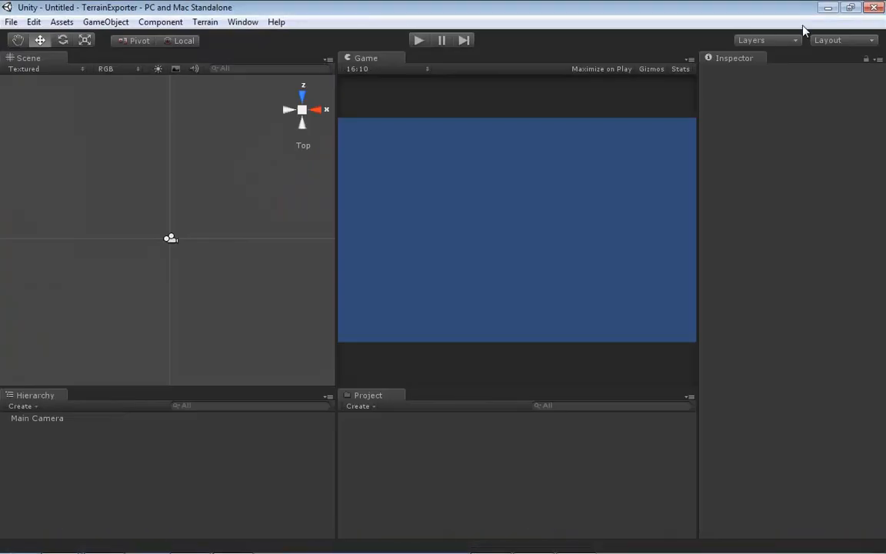
left_click(829, 9)
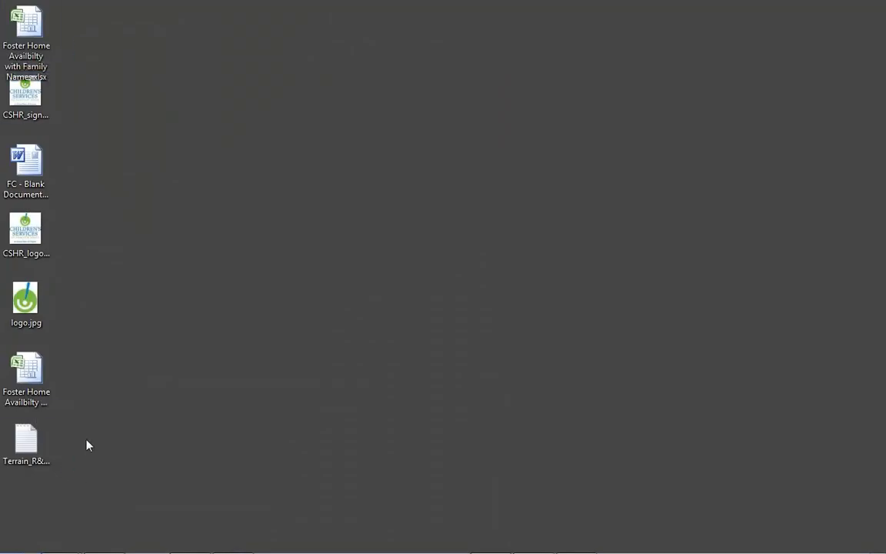
left_click_drag(87, 469, 2, 24)
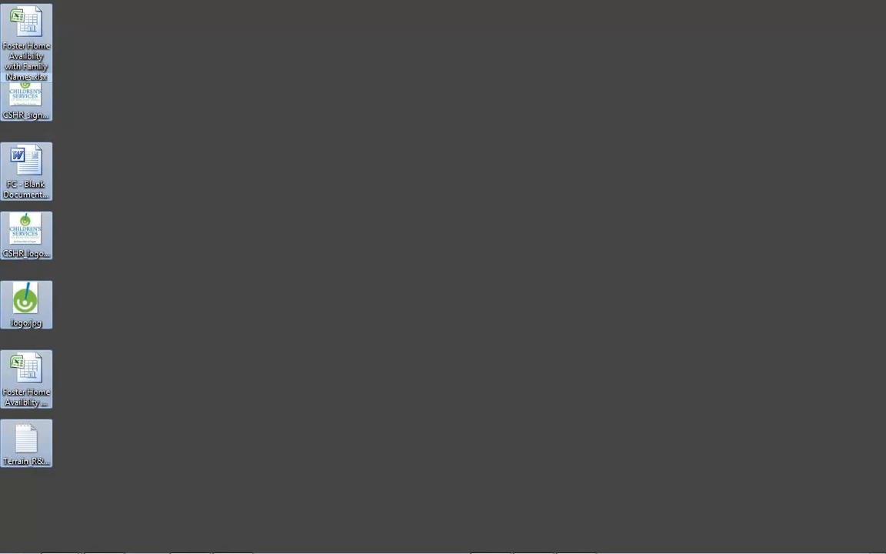
key("Delete")
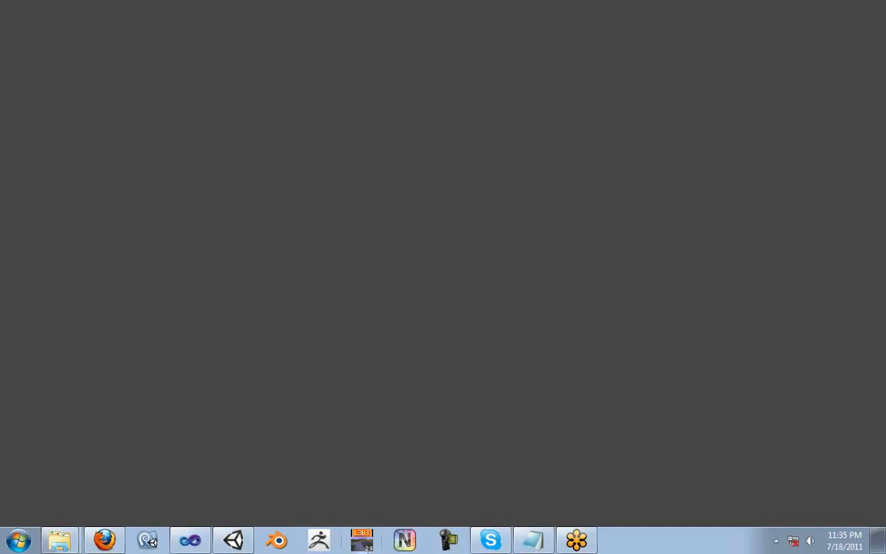
left_click(250, 545)
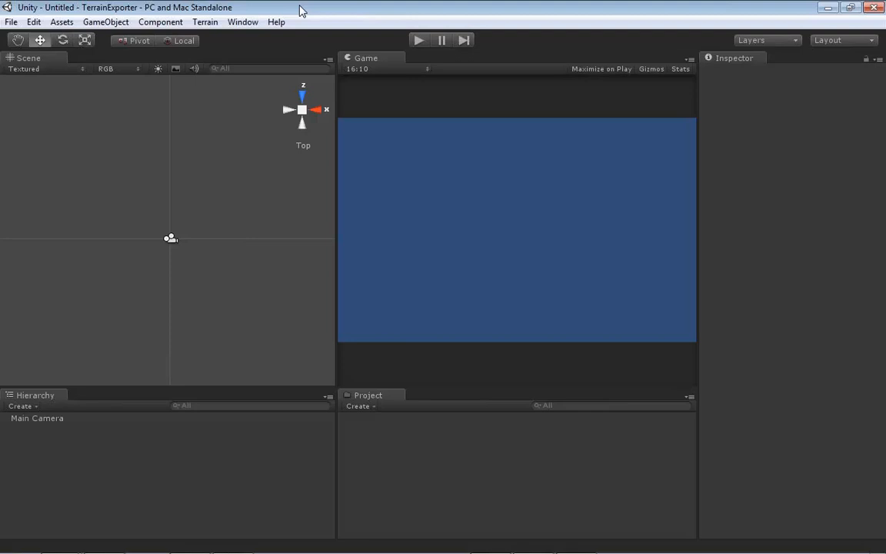
Create a folder named [Code] at the root of the project assets.
right_click(380, 451)
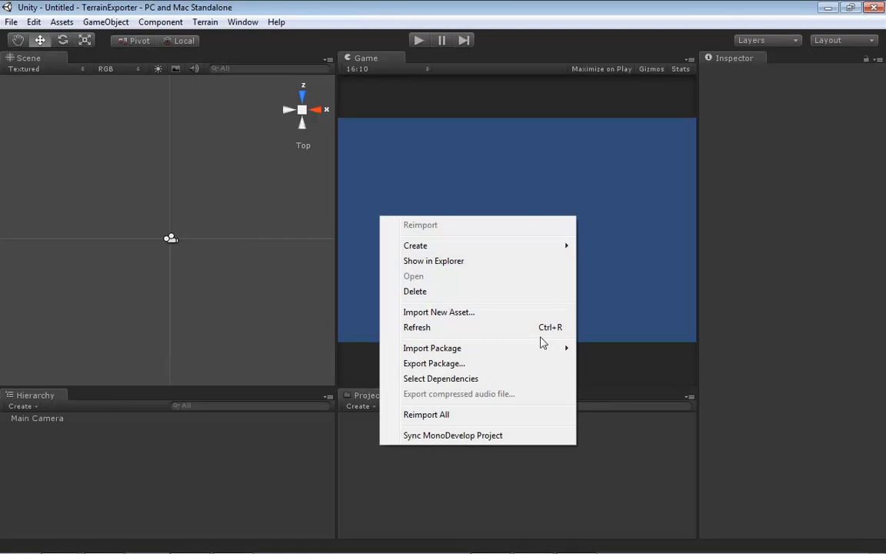
mouse_move(521, 244)
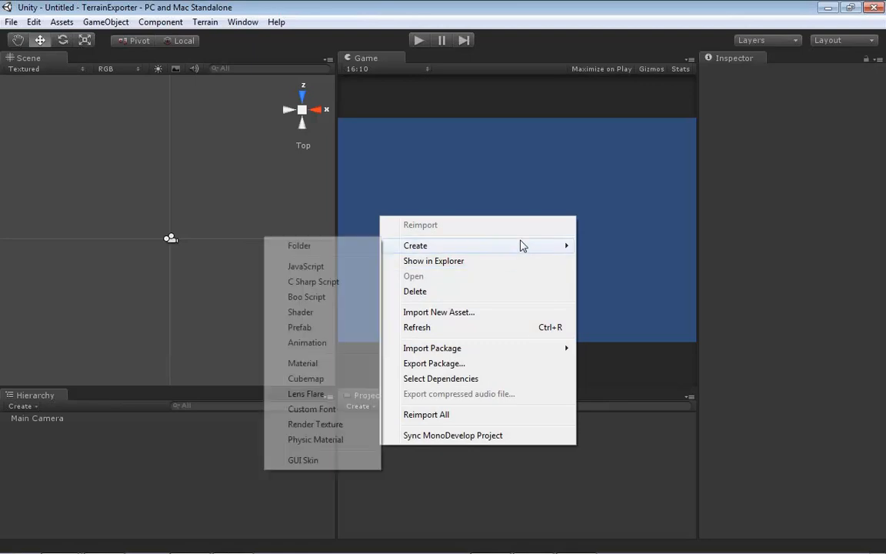
left_click(306, 246)
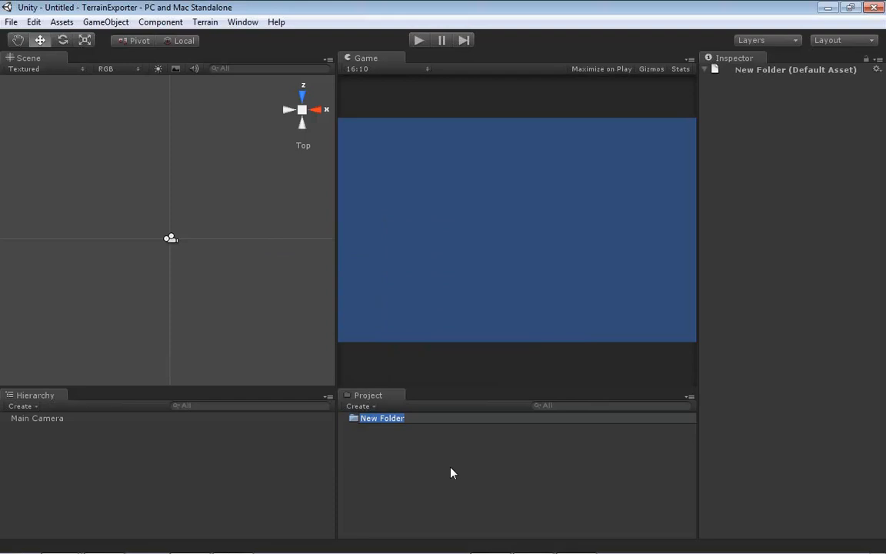
key("BackSpace")
type("[Code]")
key("Return")
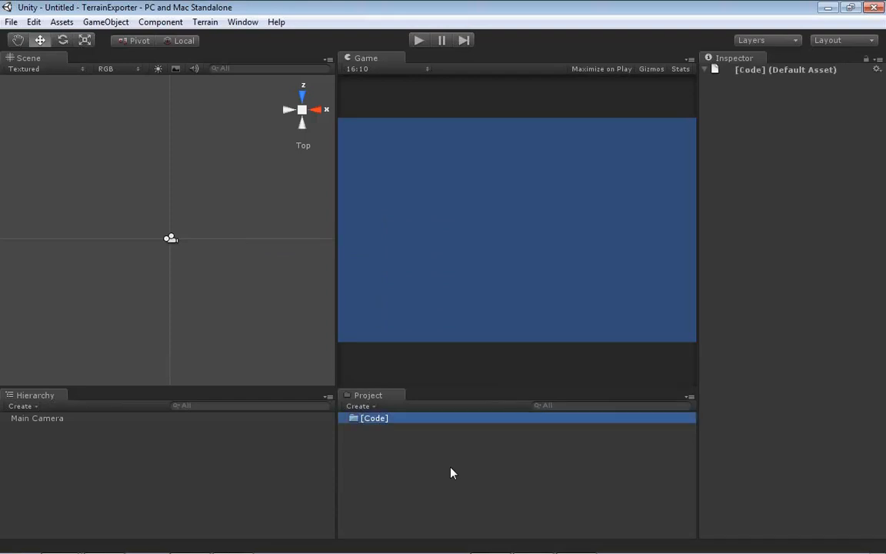
Create a subfolder named [Scripts] inside the [Code] folder.
right_click(396, 457)
mouse_move(514, 261)
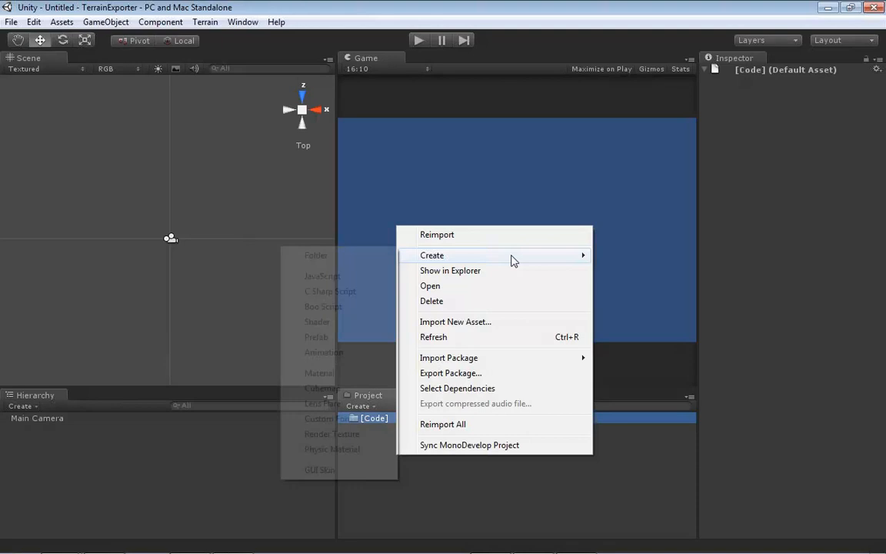
left_click(366, 257)
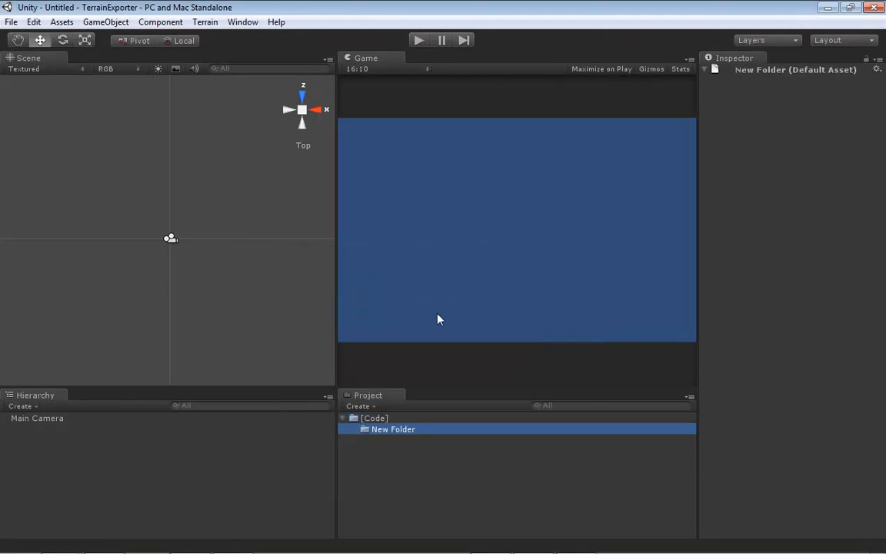
type("[")
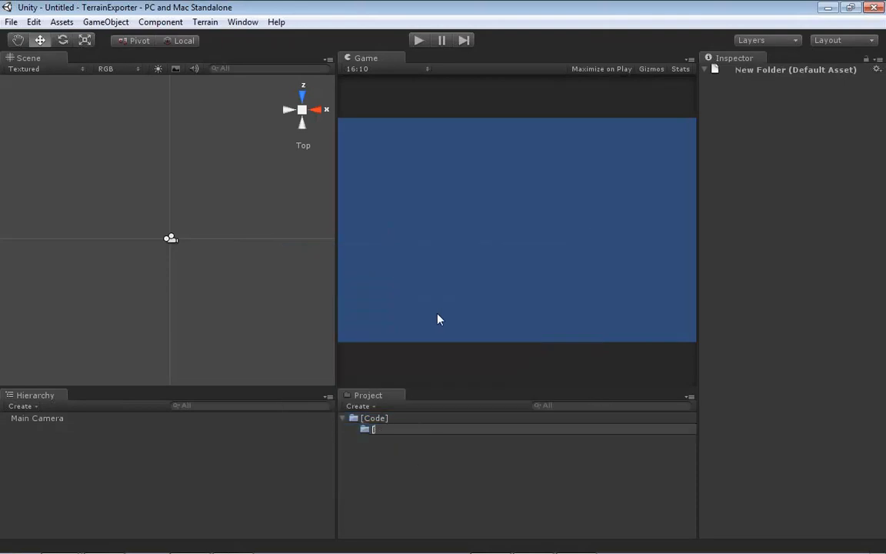
type("Scripts]")
key("Return")
Create a folder named [Scenes] at the root of the project assets, beside [Code].
left_click(393, 475)
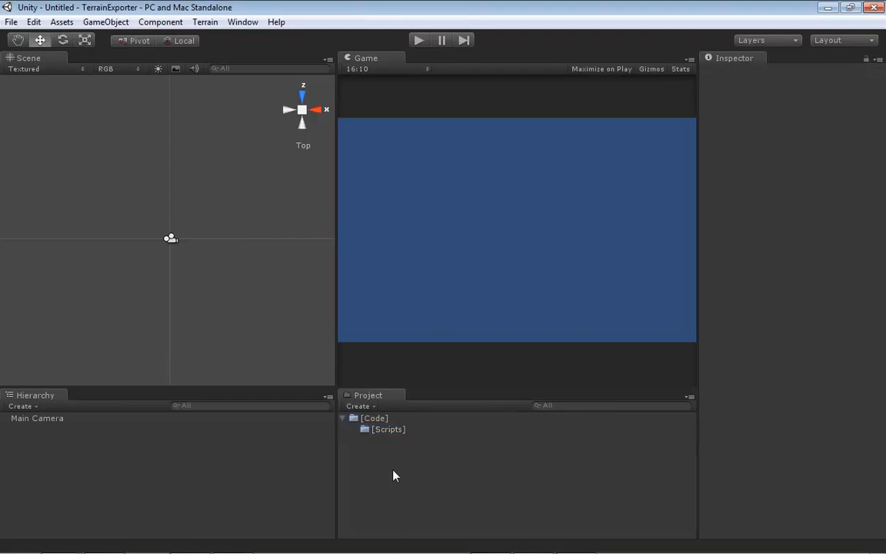
right_click(393, 475)
mouse_move(520, 271)
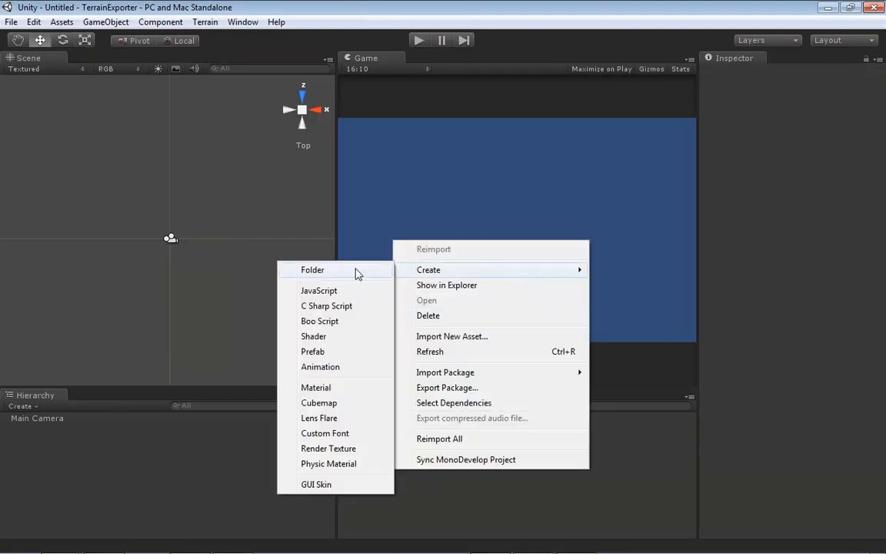
left_click(357, 274)
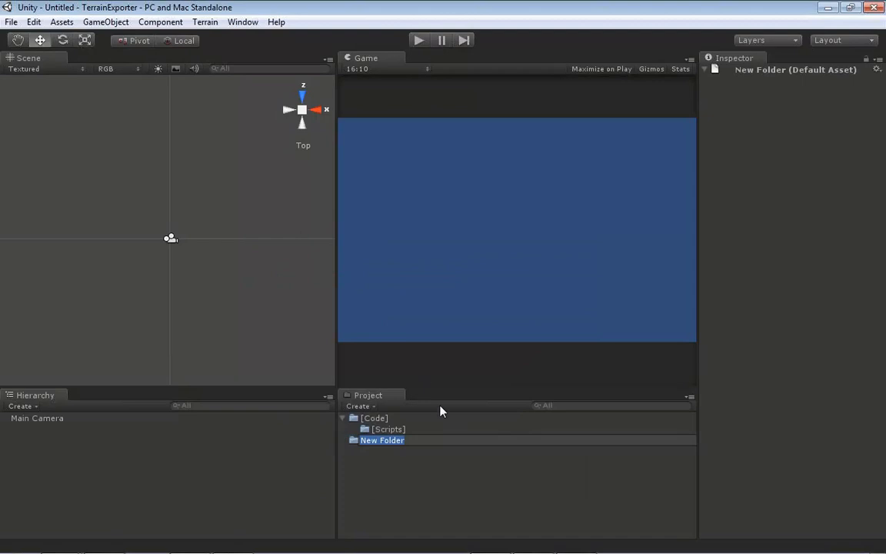
type("[Scenes]")
key("Return")
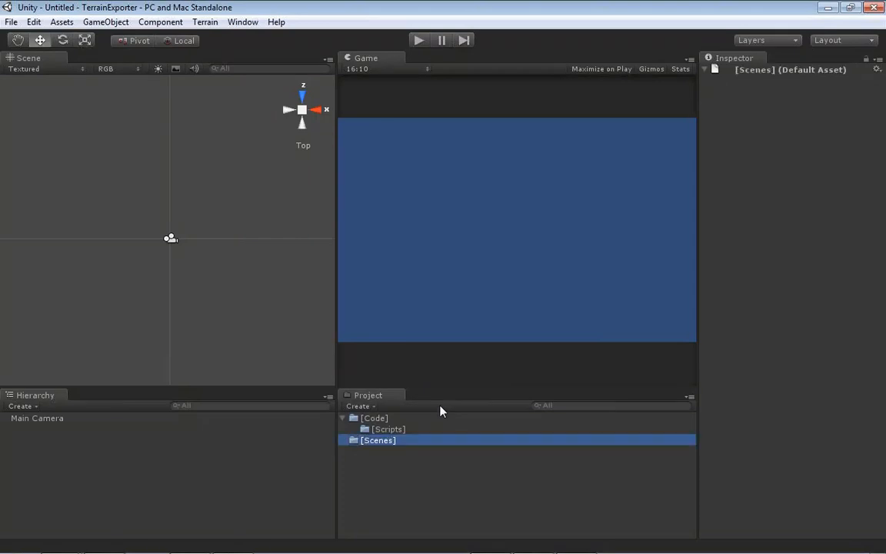
Create a folder named Resources at the root of the project assets.
left_click(393, 470)
right_click(394, 471)
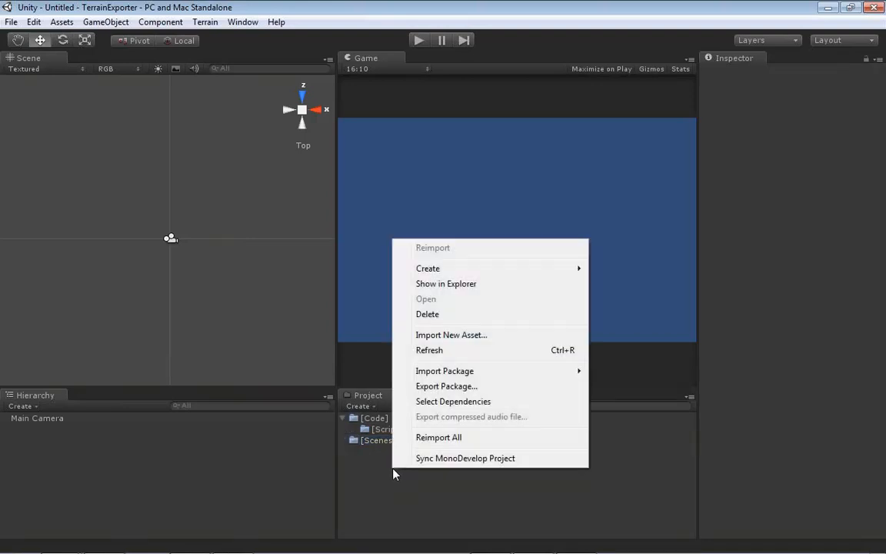
mouse_move(538, 268)
left_click(331, 267)
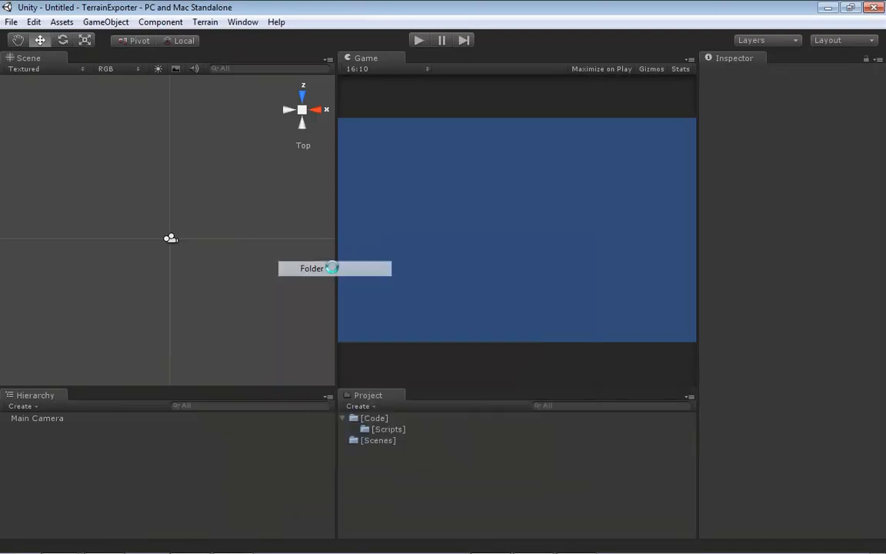
type("R")
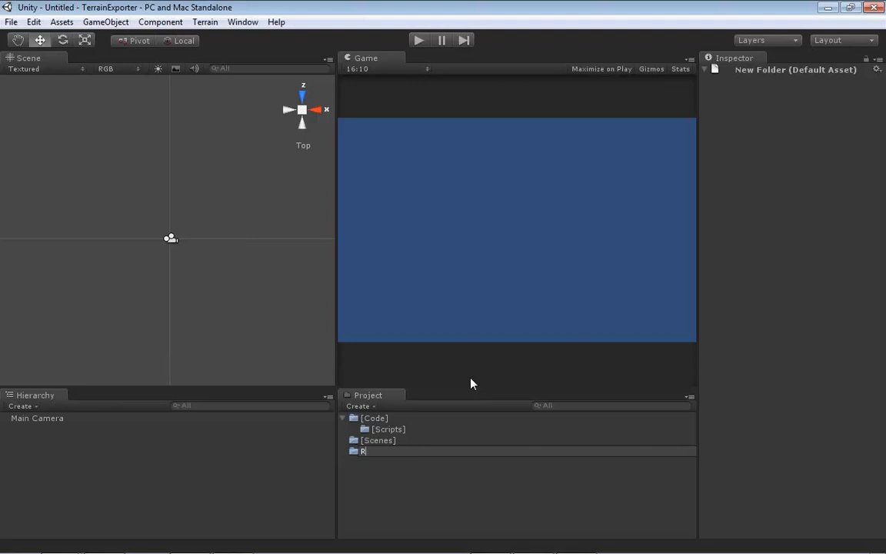
type("esources")
key("Return")
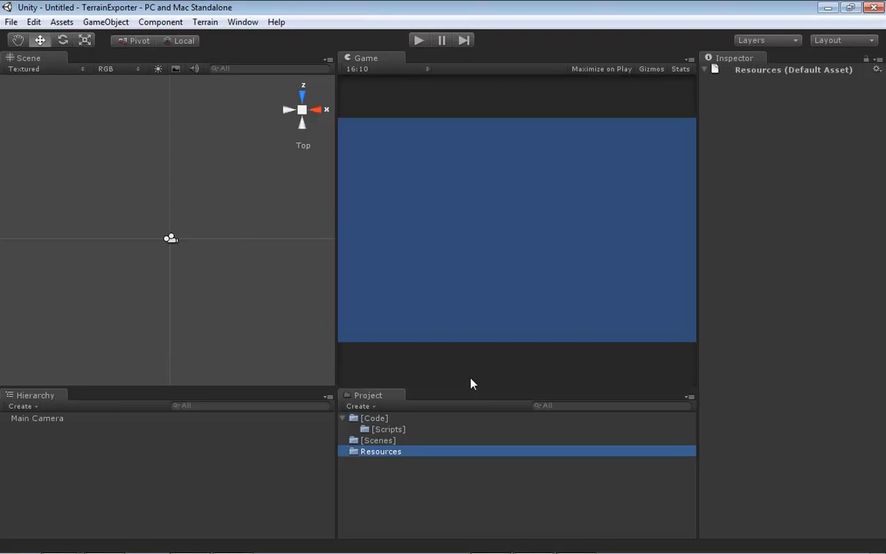
Create a subfolder named Textures inside Resources, and collapse the Resources folder.
right_click(389, 453)
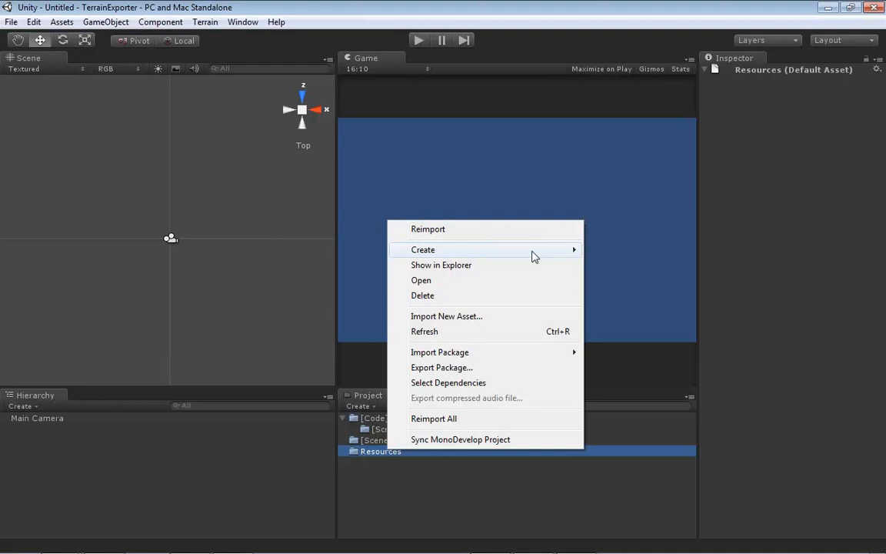
mouse_move(388, 254)
left_click(360, 250)
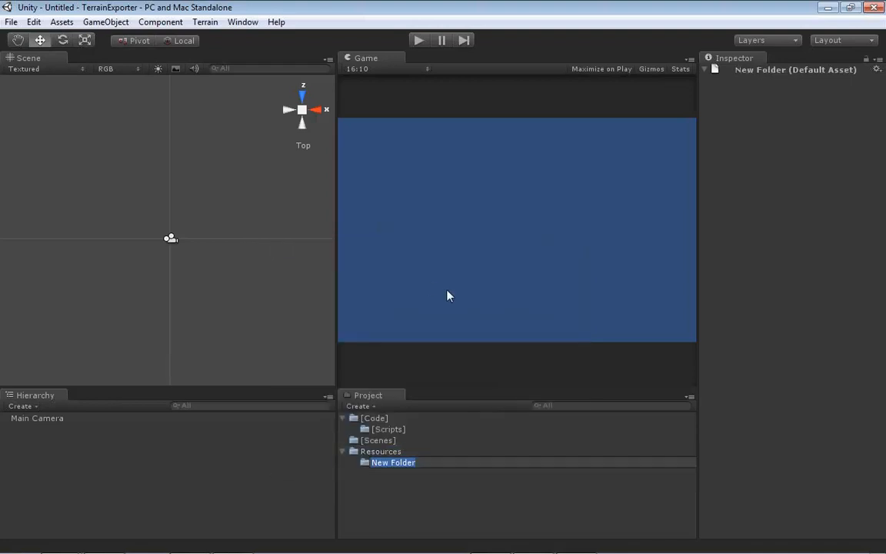
type("Textures")
key("Return")
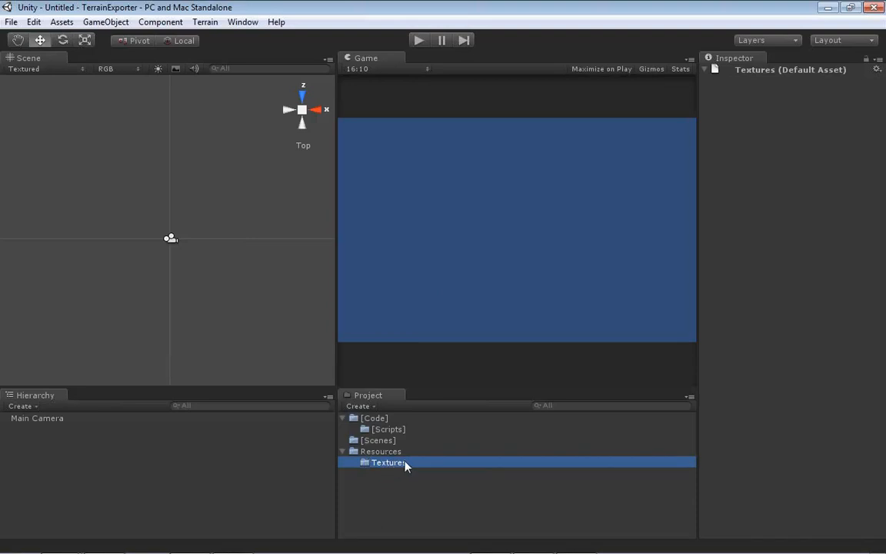
left_click(343, 452)
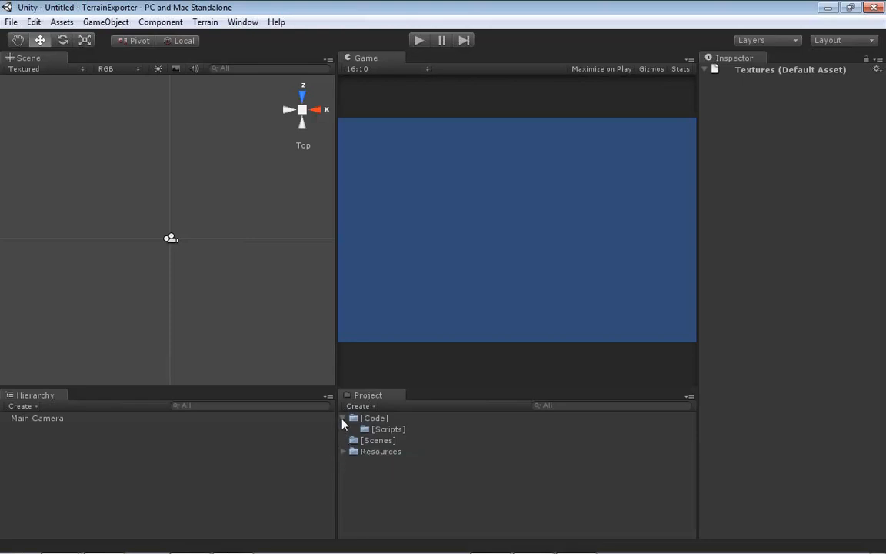
Collapse the [Code] folder and create a folder named Data at the root of the project assets.
left_click(343, 418)
right_click(367, 466)
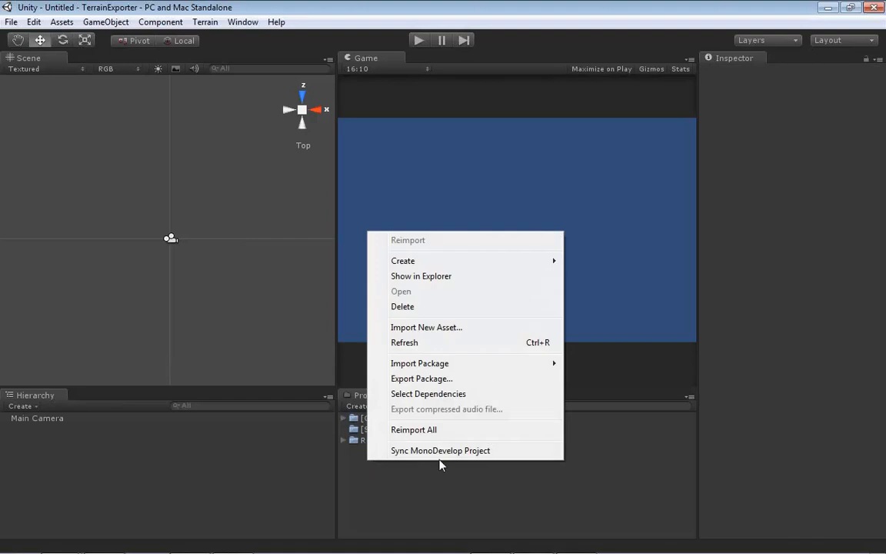
mouse_move(520, 260)
left_click(311, 259)
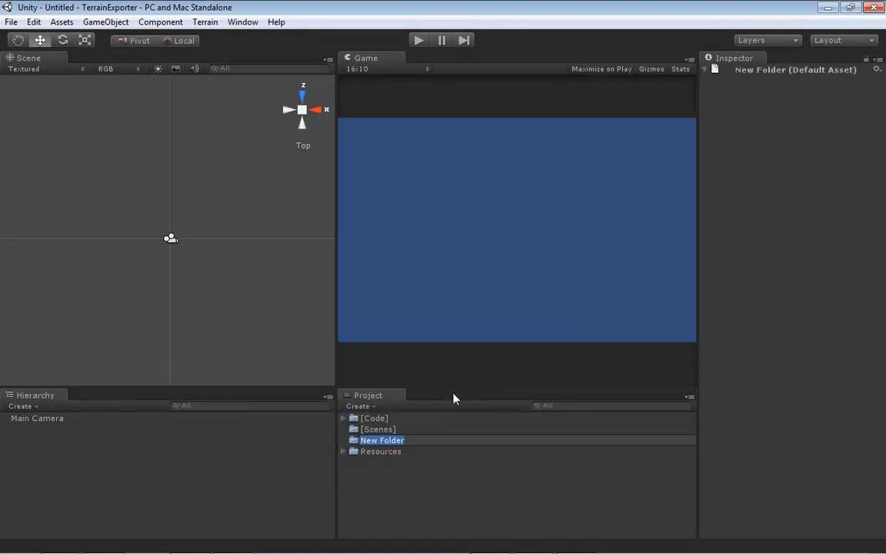
type("Data")
key("Return")
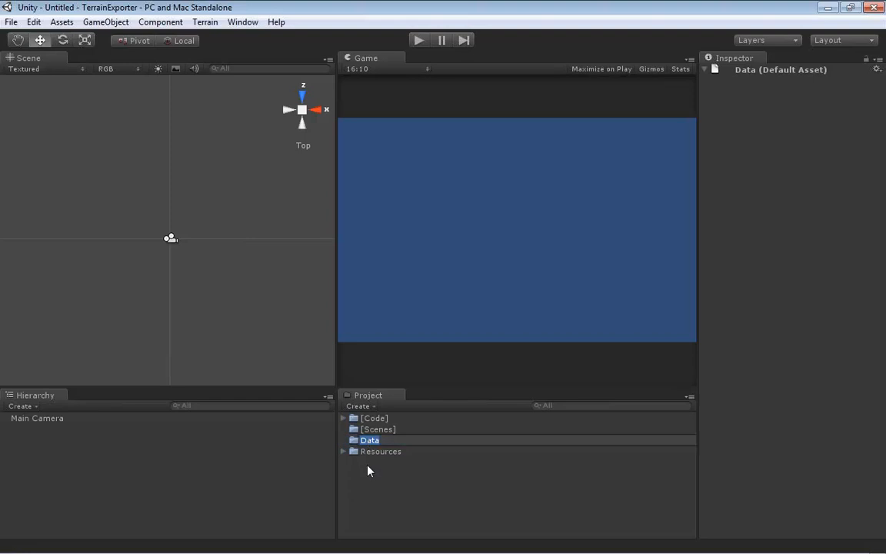
left_click(368, 468)
Create a subfolder named Terrain inside the Data folder.
right_click(369, 443)
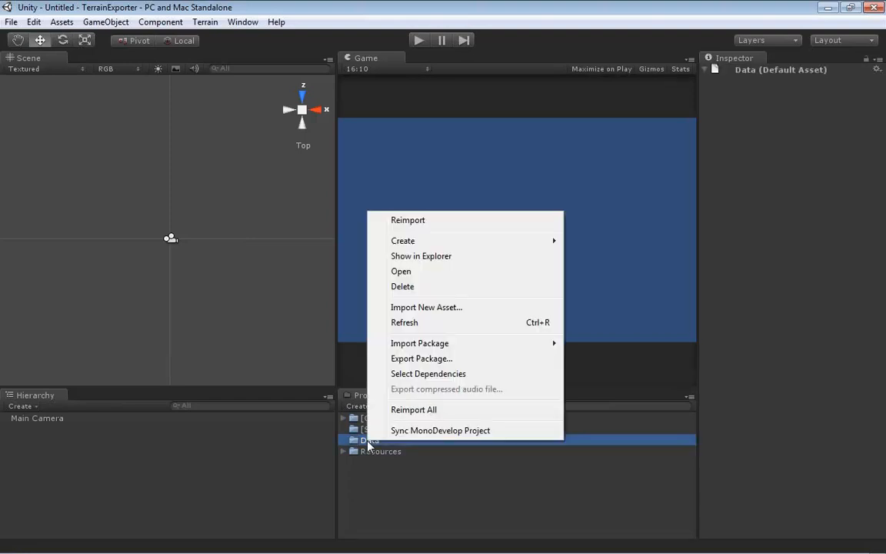
mouse_move(509, 242)
left_click(329, 243)
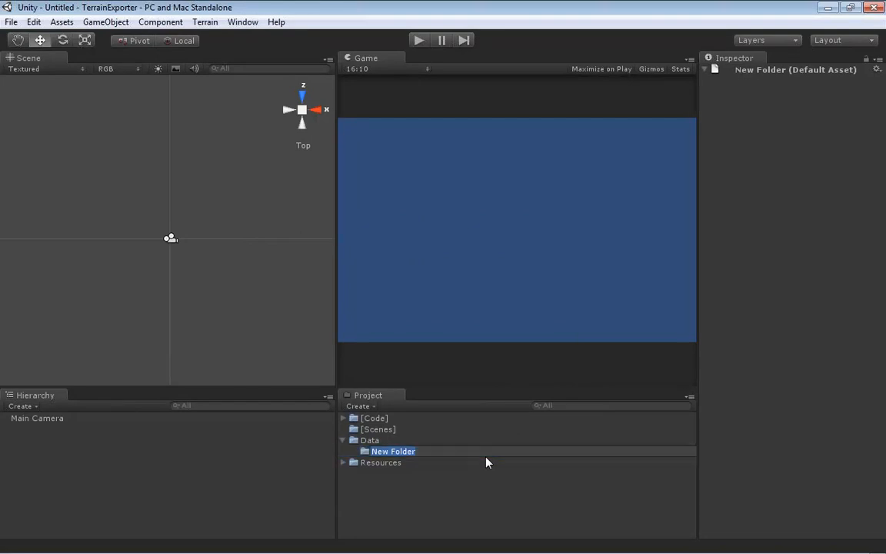
type("Terrain")
key("Return")
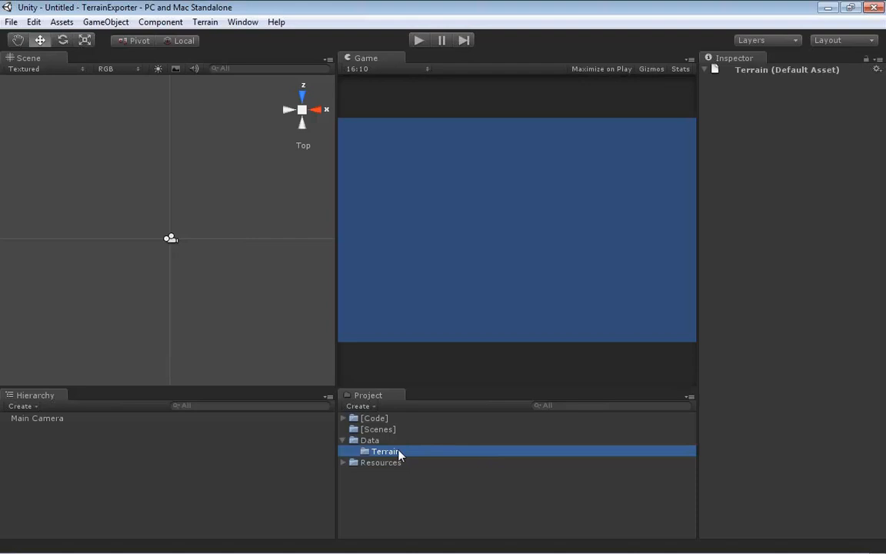
Create a subfolder named Common inside the Terrain folder.
right_click(398, 454)
mouse_move(482, 251)
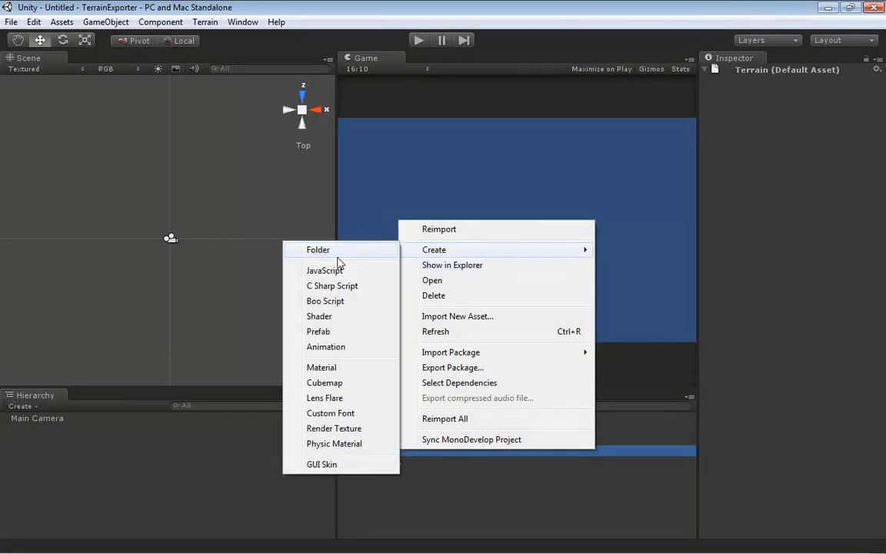
left_click(336, 254)
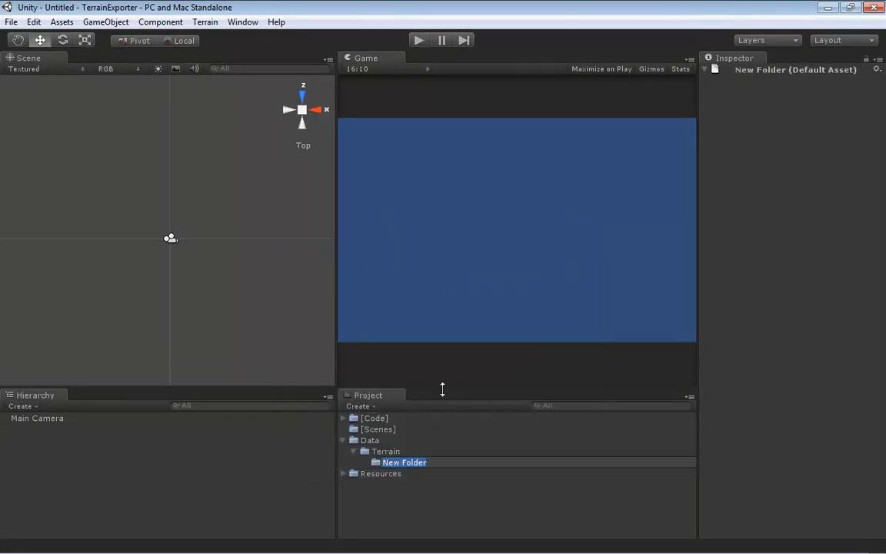
type("Common")
key("Return")
Create a subfolder named Patches inside the Terrain folder, beside Common.
left_click(384, 454)
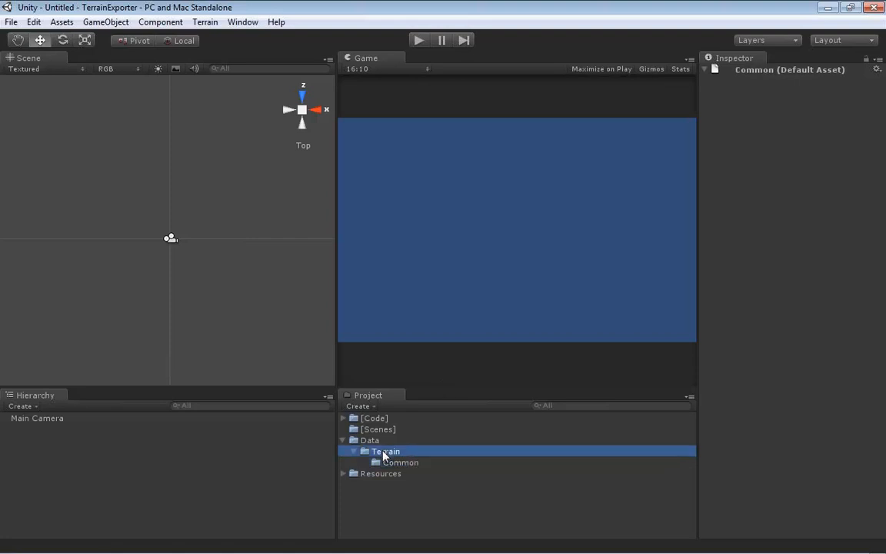
right_click(384, 454)
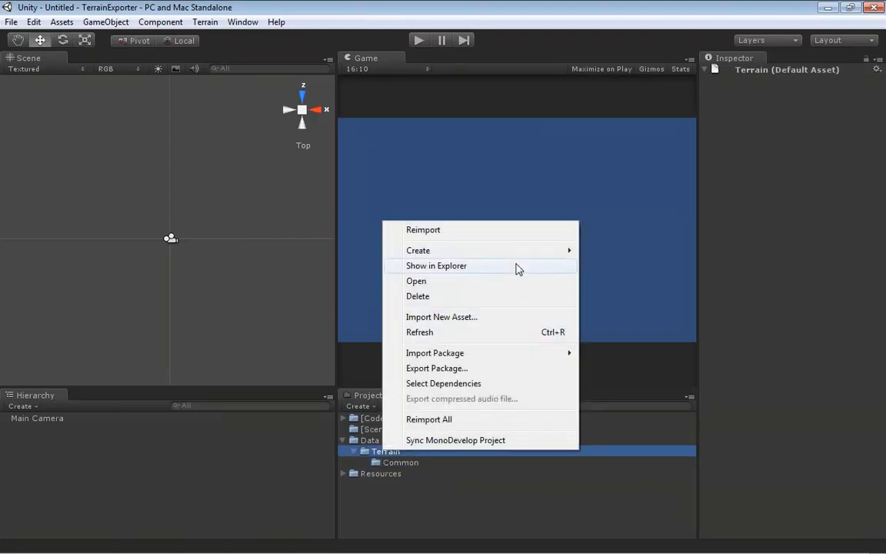
mouse_move(519, 254)
left_click(329, 252)
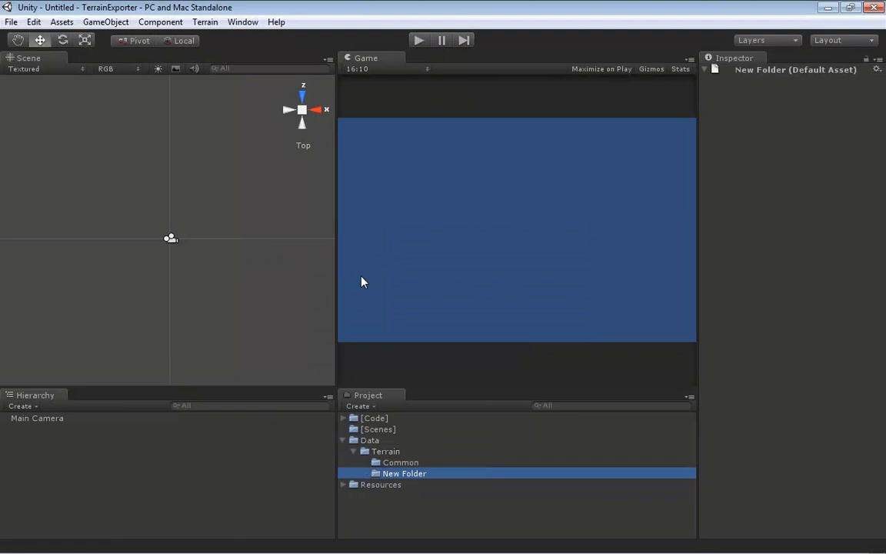
type("Pat")
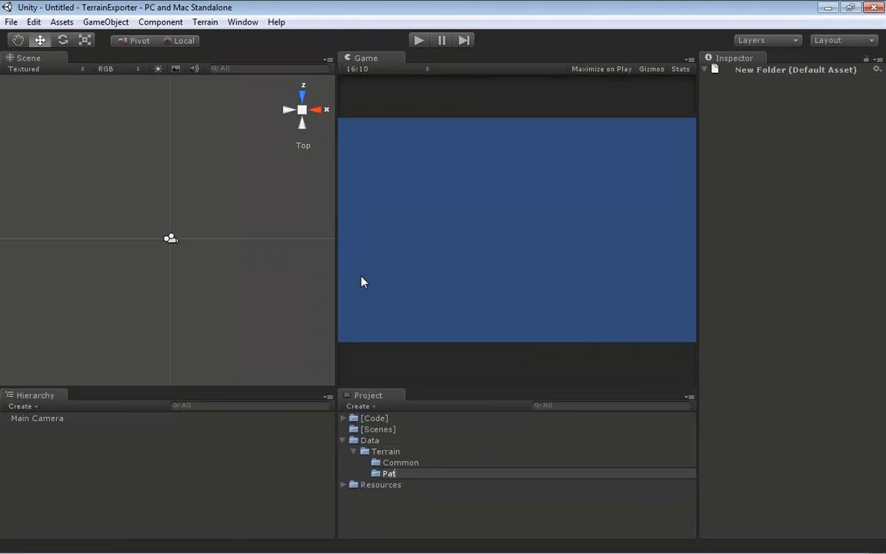
type("ches")
key("Return")
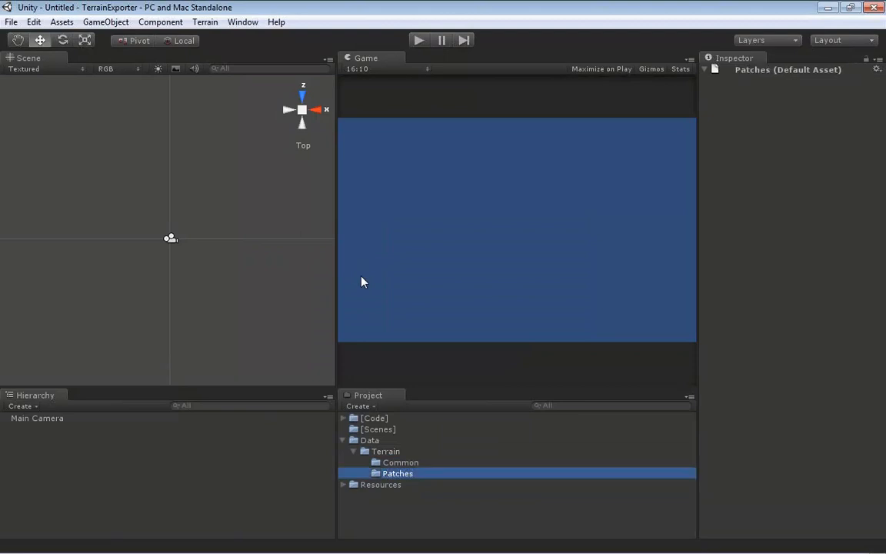
Create a subfolder named Resources inside the Common folder under Data/Terrain.
right_click(402, 464)
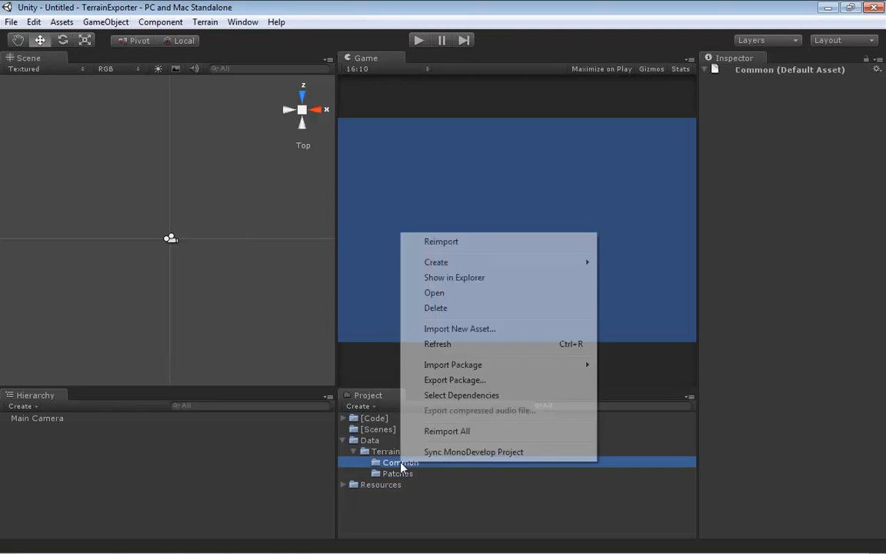
mouse_move(520, 269)
left_click(318, 261)
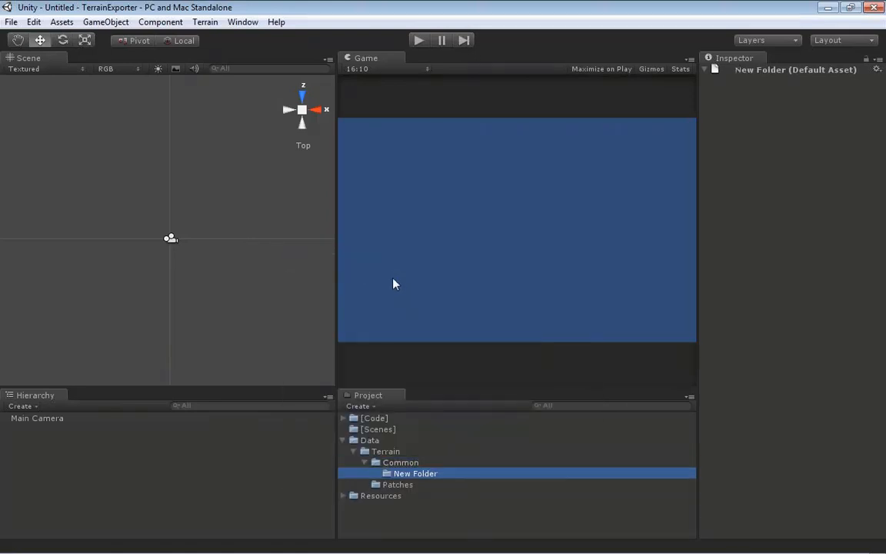
type("Resources")
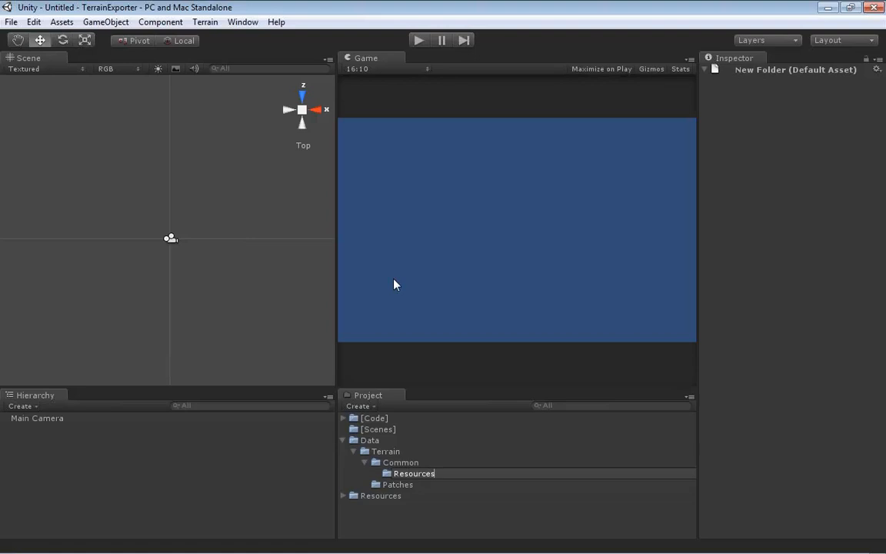
key("Return")
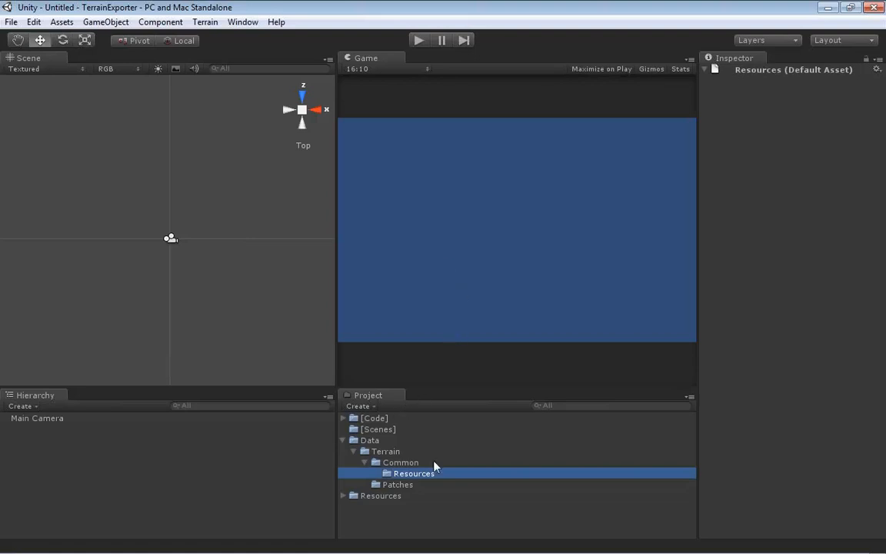
Create a subfolder named Materials inside the Common folder's Resources folder.
right_click(410, 479)
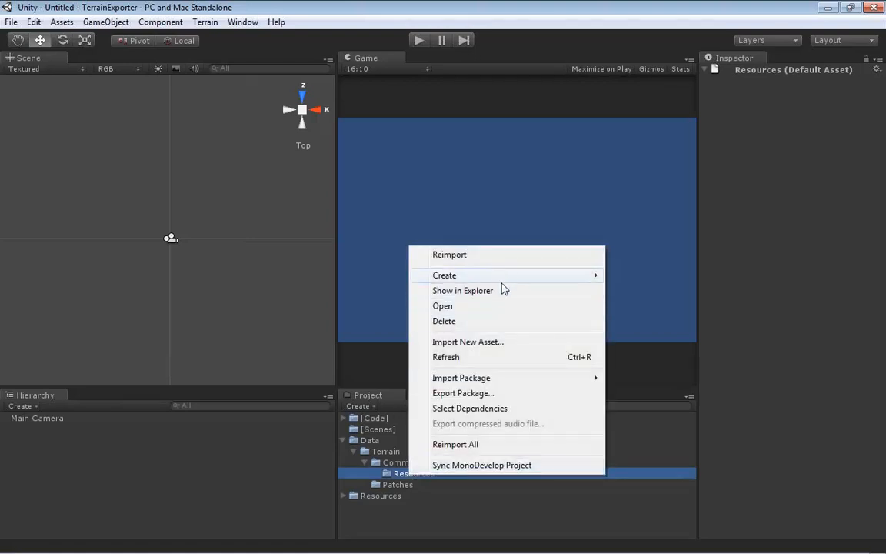
mouse_move(500, 284)
left_click(370, 276)
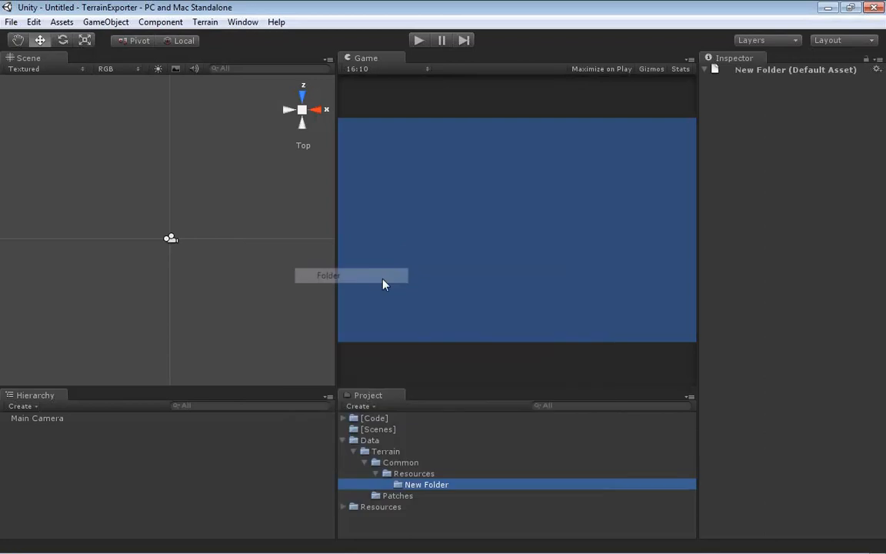
type("Materials")
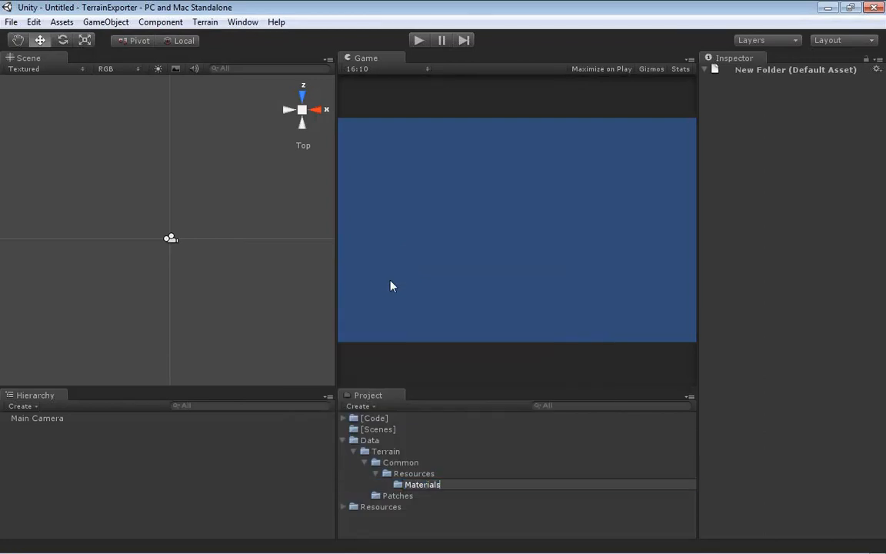
key("Return")
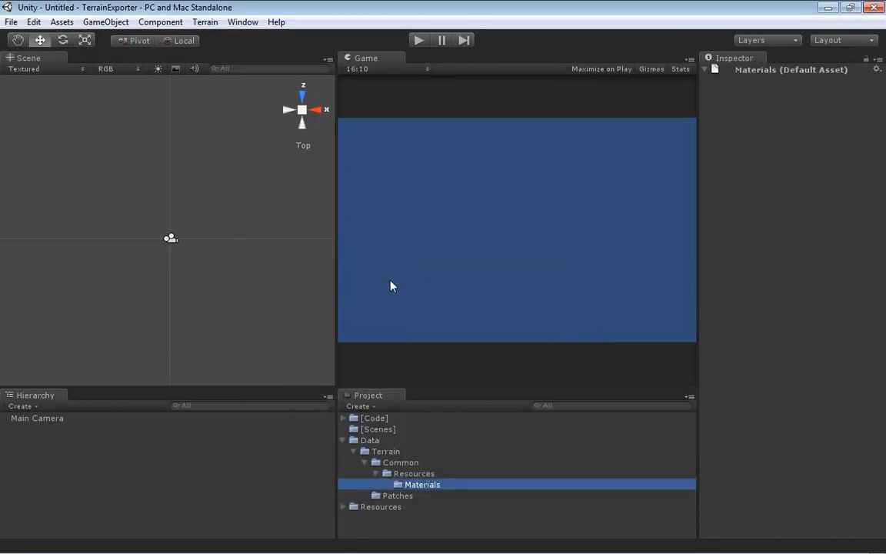
Create a subfolder named Shaders inside the Common folder's Resources folder, beside Materials.
left_click(413, 475)
right_click(413, 475)
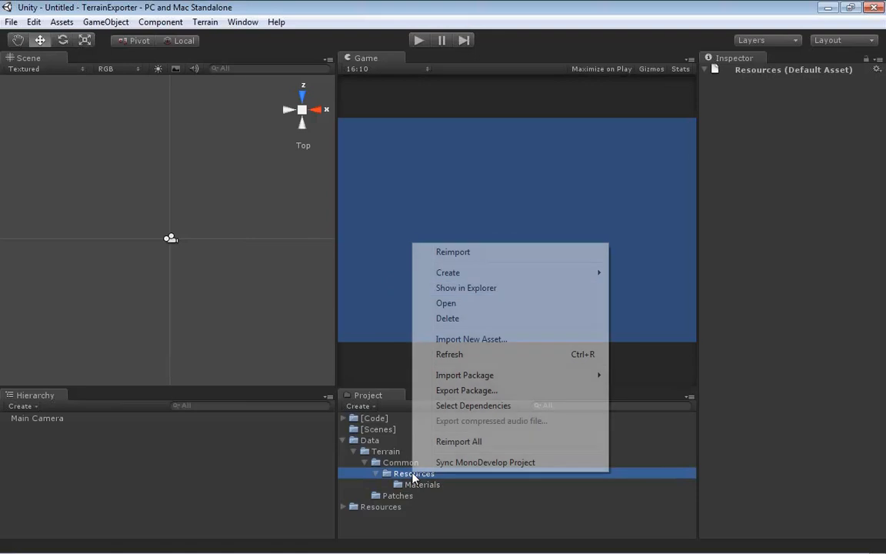
mouse_move(517, 274)
left_click(382, 274)
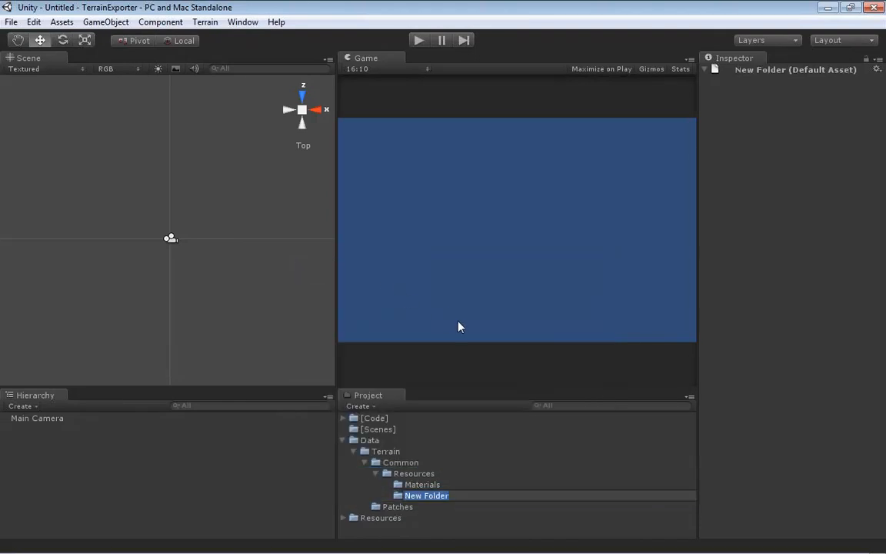
type("Shaders")
key("Return")
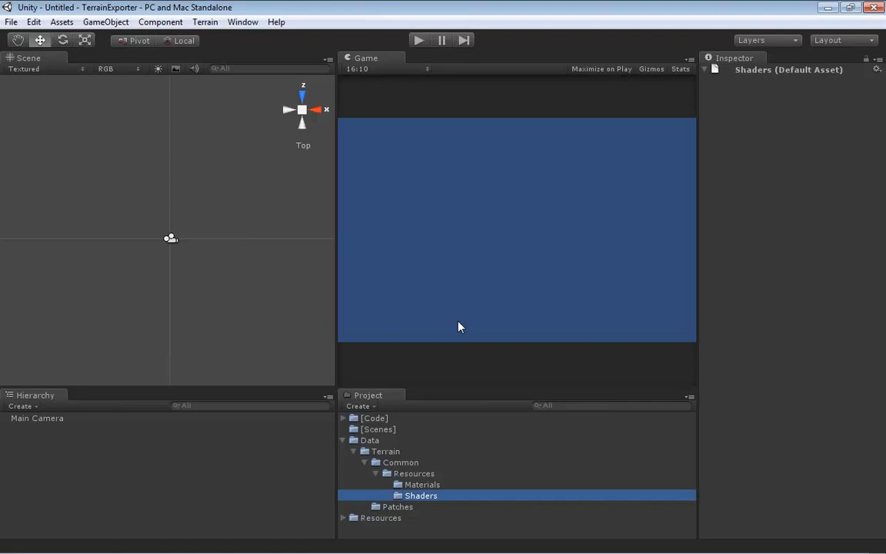
Create a subfolder named Textures inside the Common folder's Resources folder, beside Materials and Shaders.
left_click(425, 473)
right_click(426, 474)
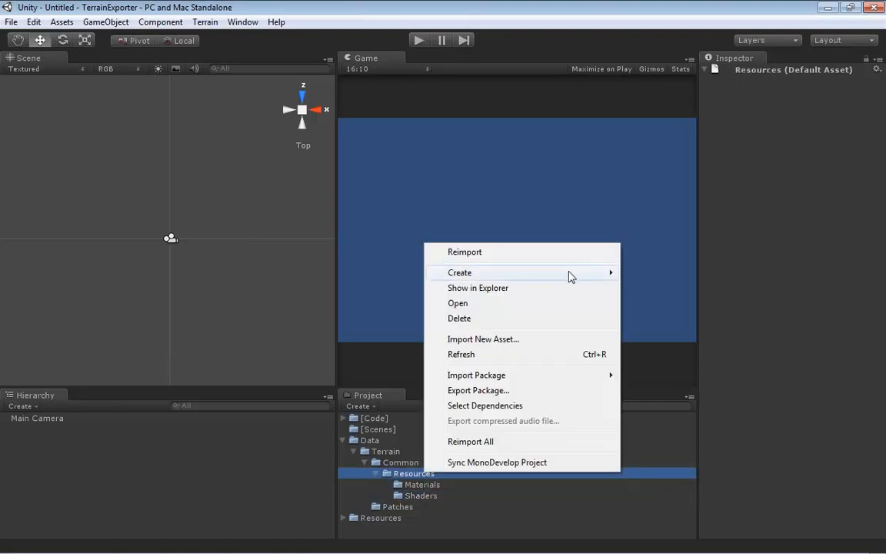
mouse_move(572, 277)
left_click(350, 272)
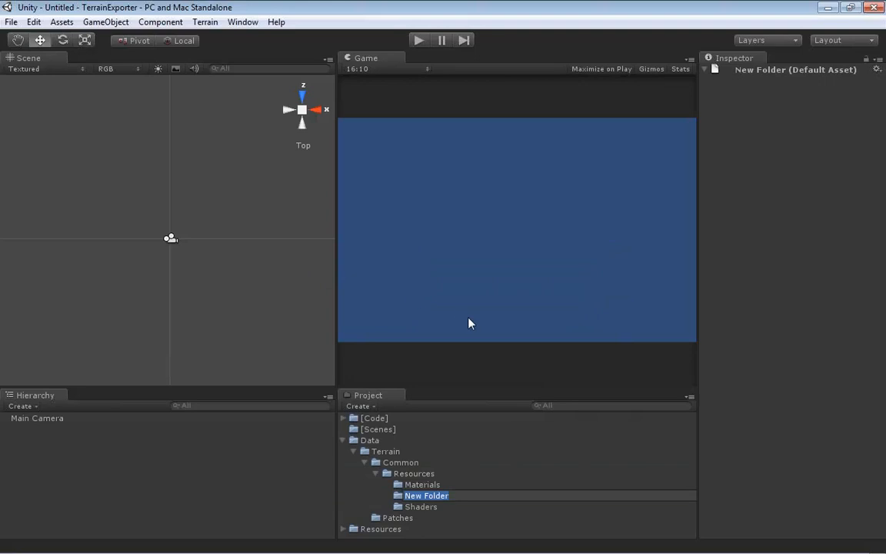
type("Textures")
key("Return")
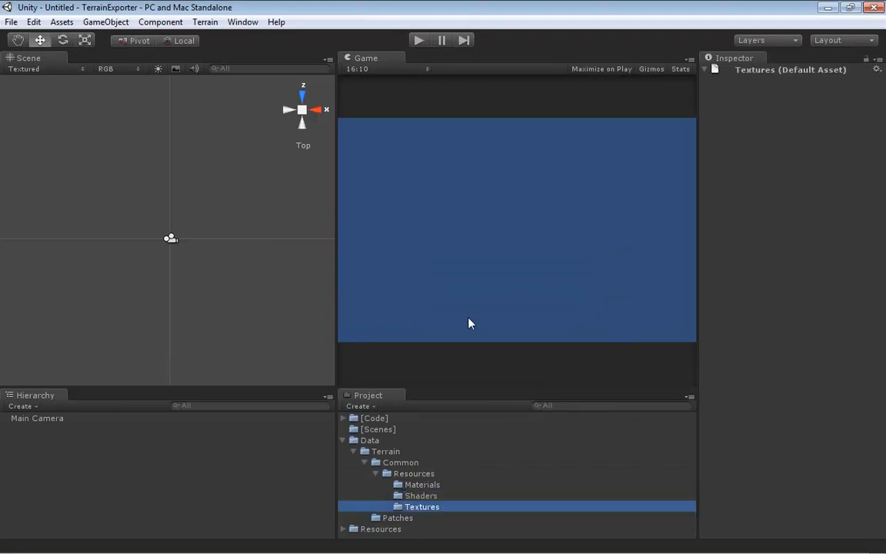
Enlarge the project asset area upward and expand the root Resources and [Code] folders.
left_click_drag(460, 386, 458, 321)
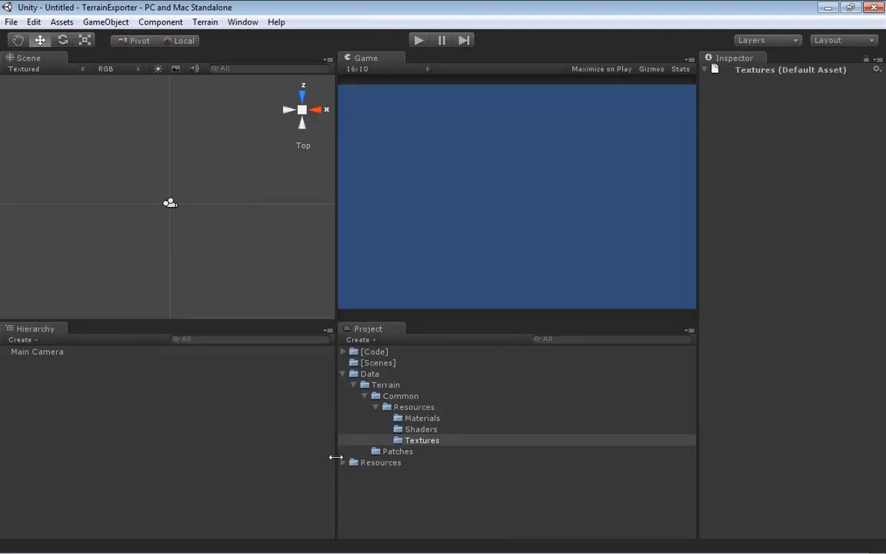
left_click(344, 463)
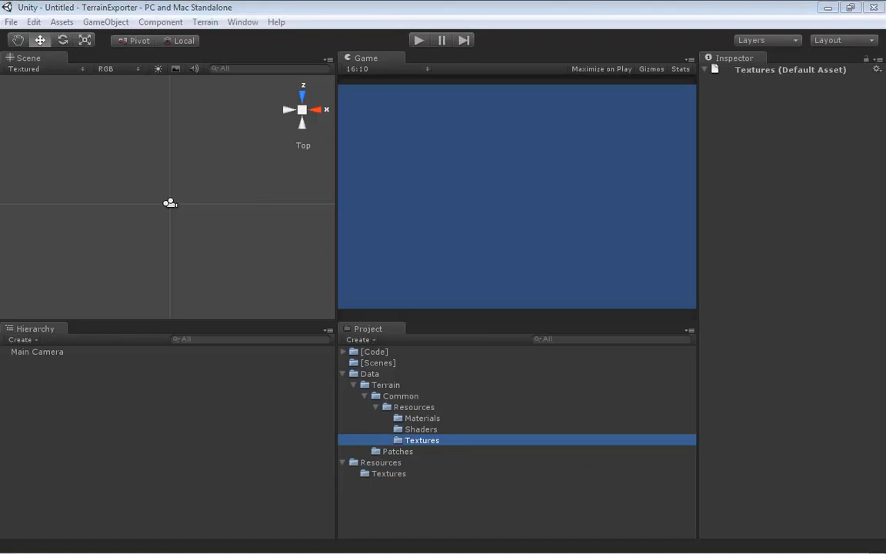
left_click(344, 352)
Create a subfolder named [Features] inside the [Code] folder, beside [Scripts].
right_click(368, 352)
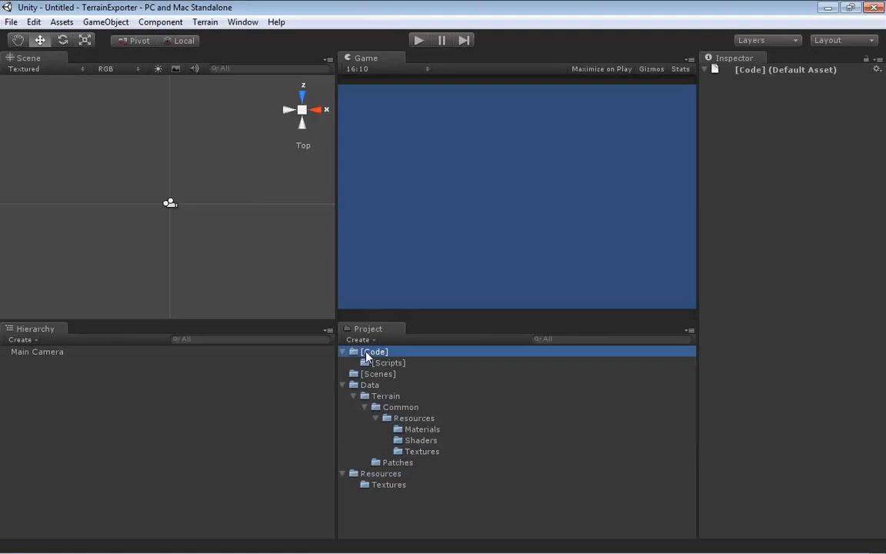
mouse_move(500, 158)
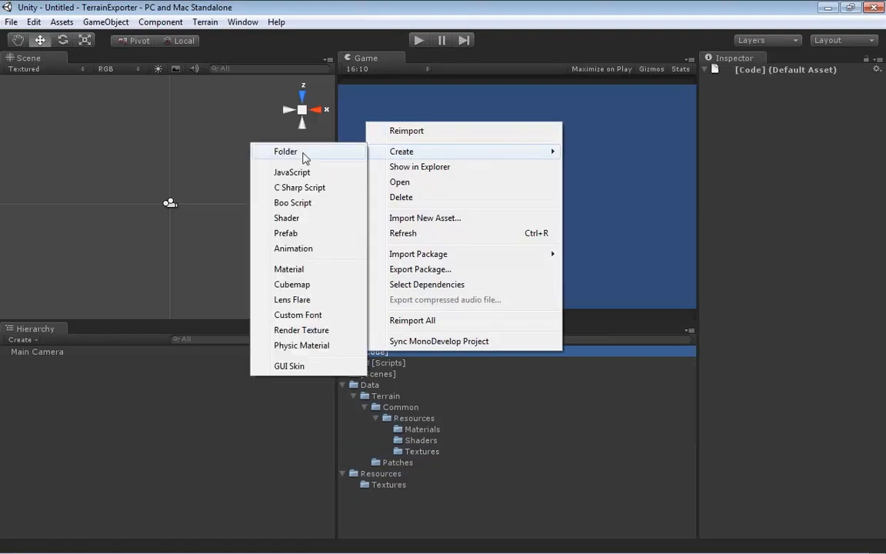
left_click(330, 150)
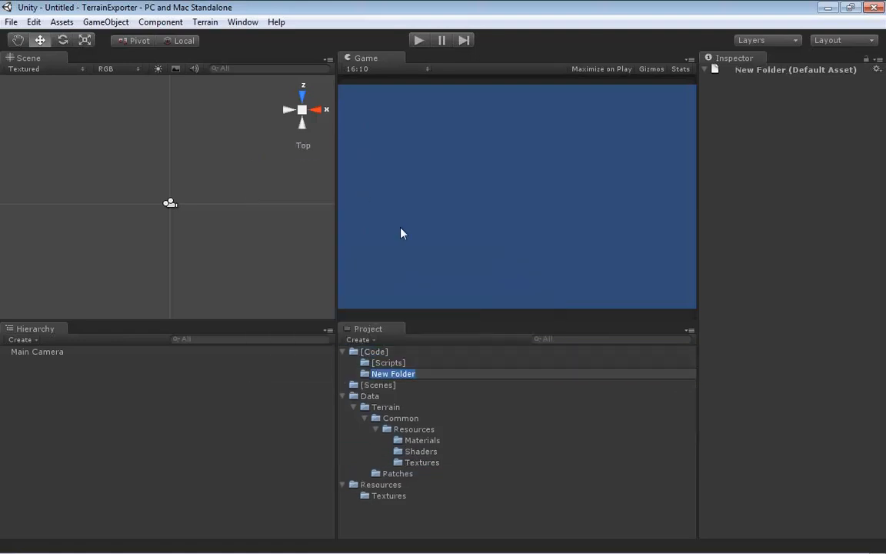
type("[Features]")
key("Return")
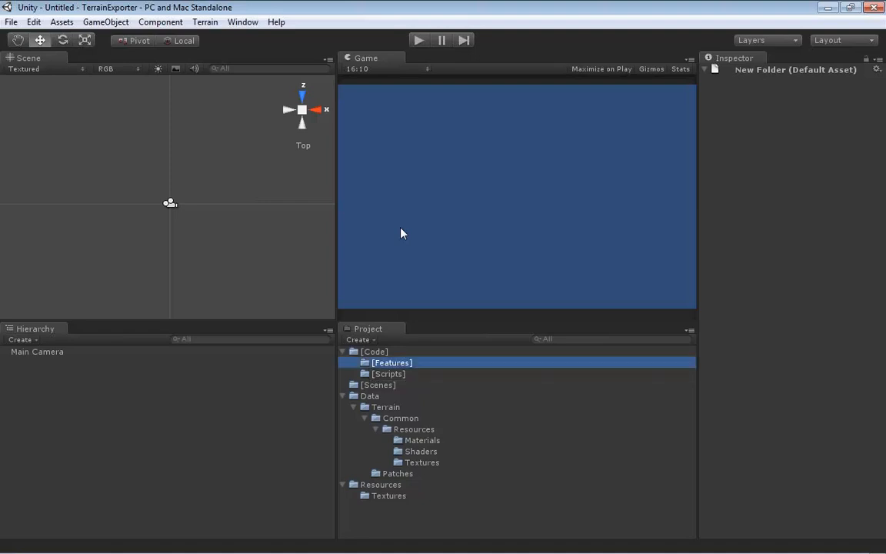
Create a subfolder named [Noise] inside the [Code] folder, beside [Features] and [Scripts].
right_click(381, 352)
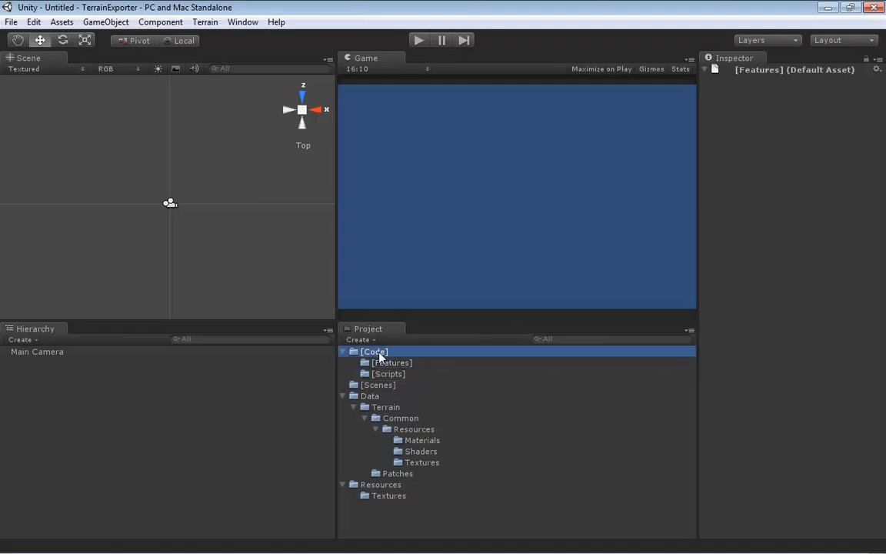
mouse_move(509, 156)
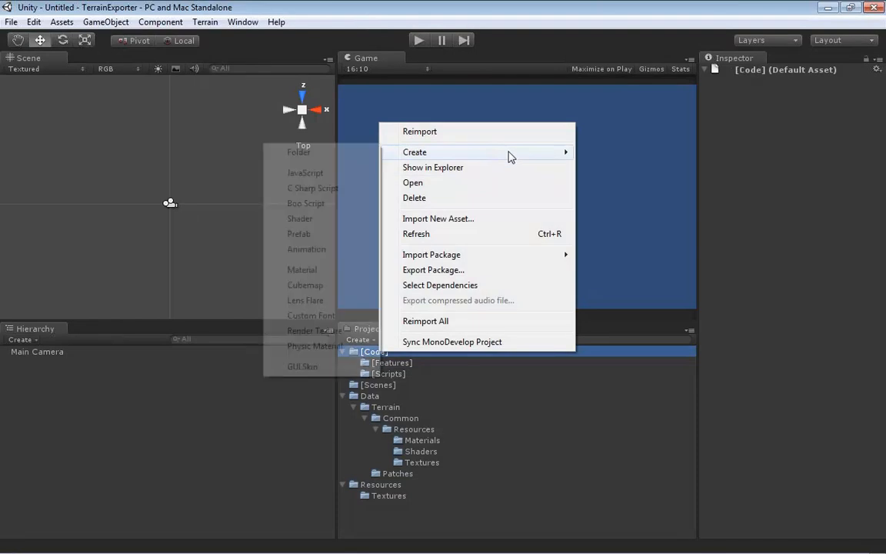
left_click(356, 154)
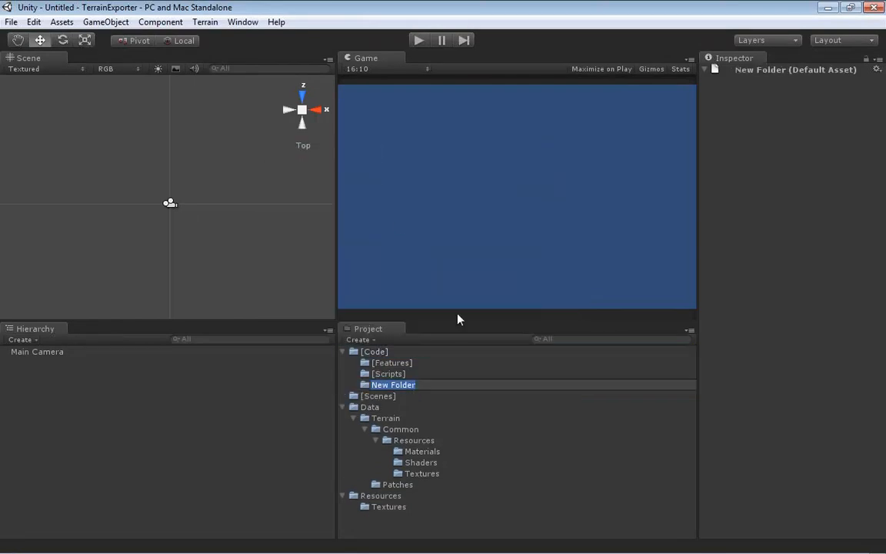
key("BackSpace")
type("[Noise]")
key("Return")
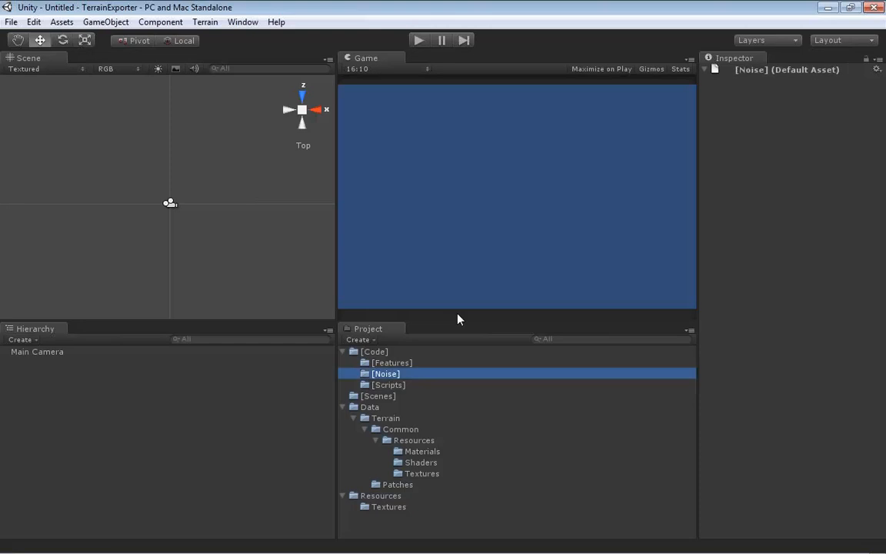
Create a subfolder named [TerrainSystem] inside the [Code] folder, beside [Features], [Noise] and [Scripts].
right_click(383, 352)
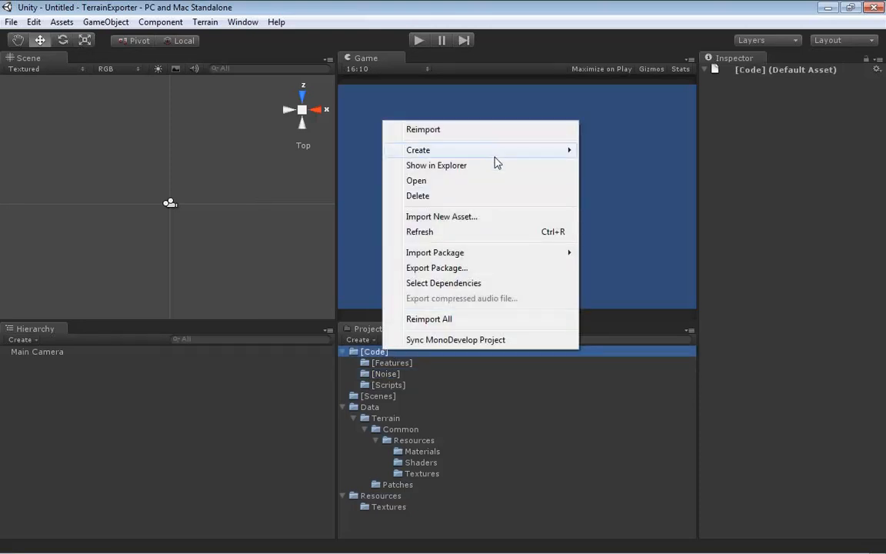
mouse_move(495, 154)
left_click(316, 152)
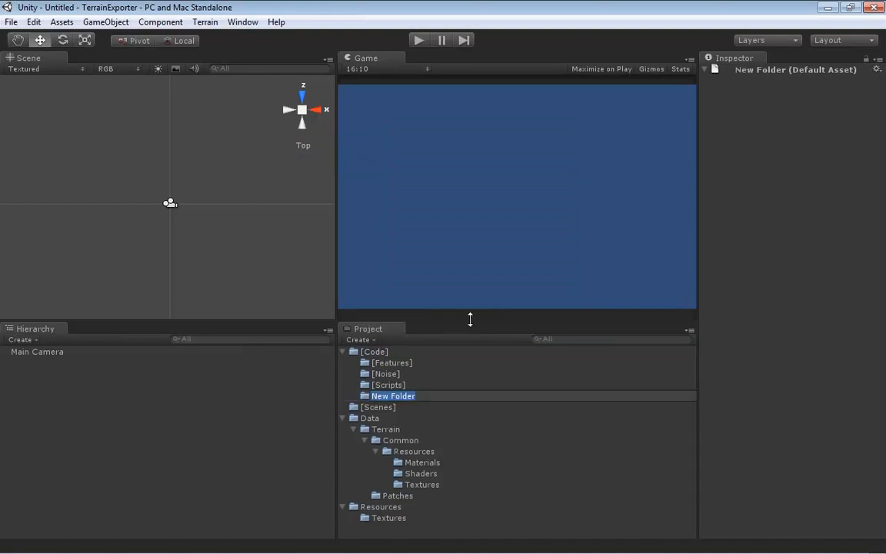
type("[TerrainSystem]")
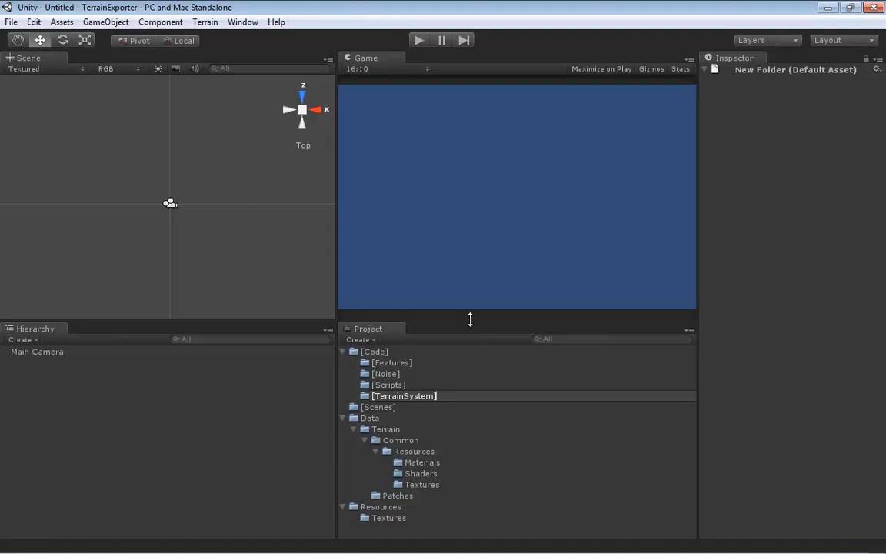
key("Return")
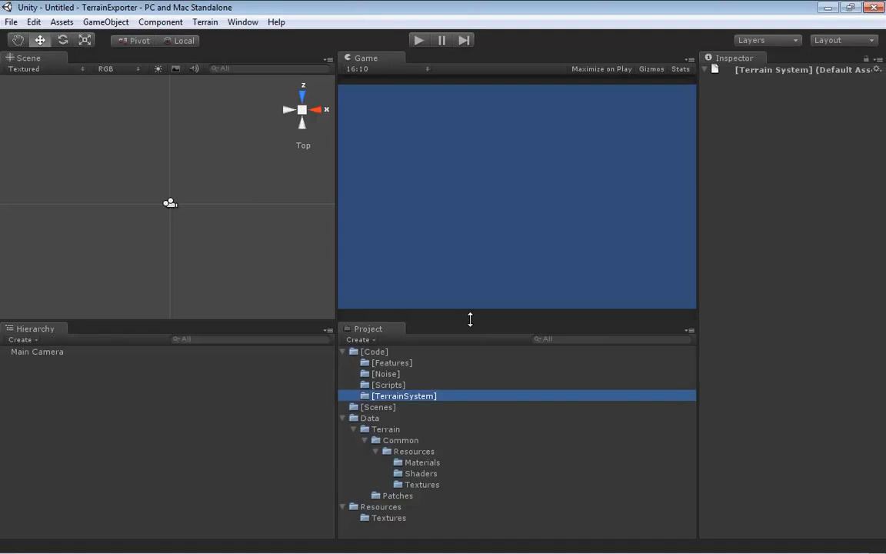
Create a subfolder named Editor, without brackets, inside the [Code] folder and leave its name as entered.
left_click(375, 351)
right_click(377, 351)
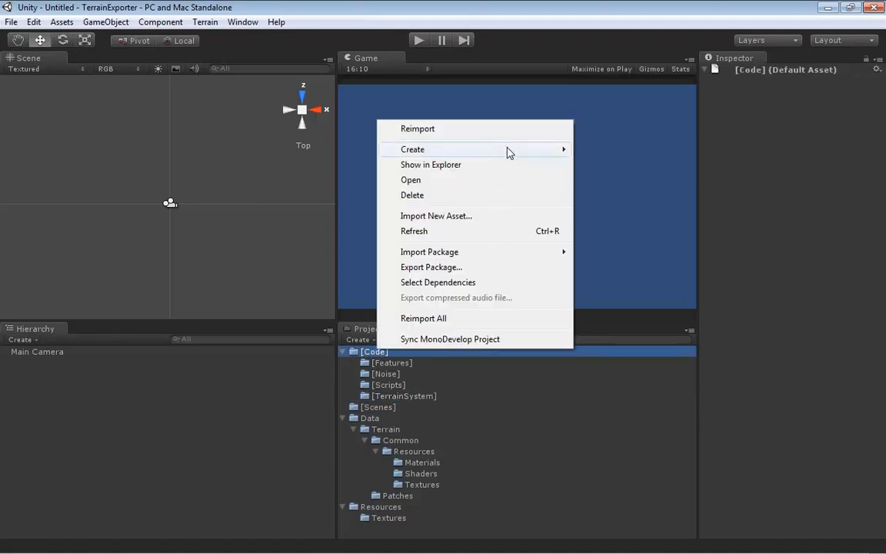
mouse_move(506, 150)
left_click(311, 152)
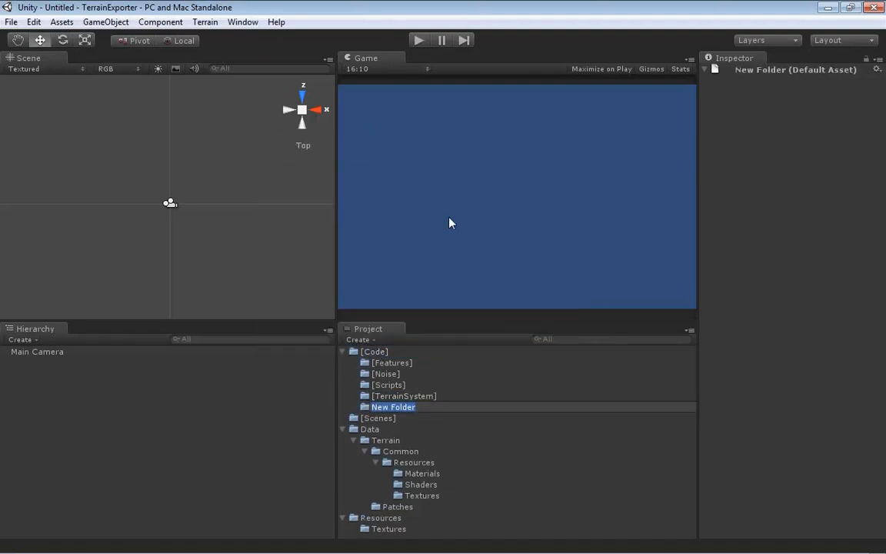
type("Editor")
key("Return")
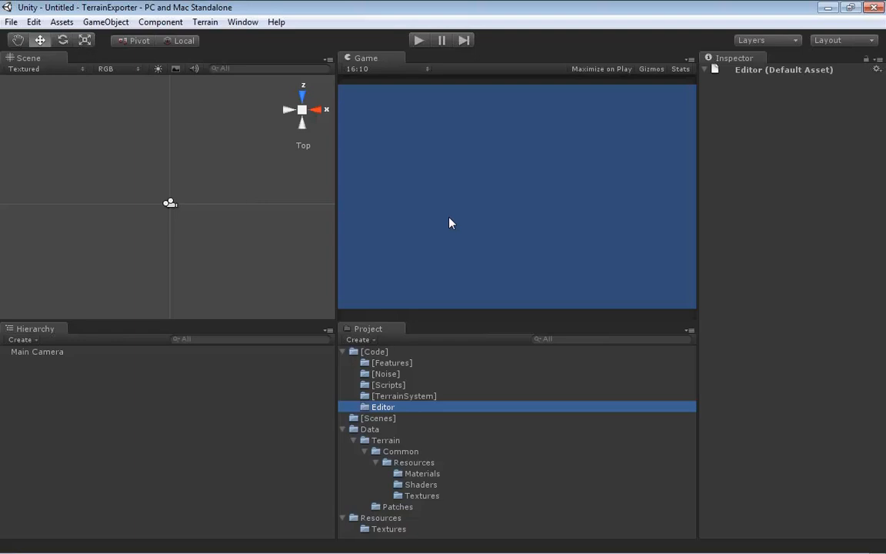
left_click(390, 411)
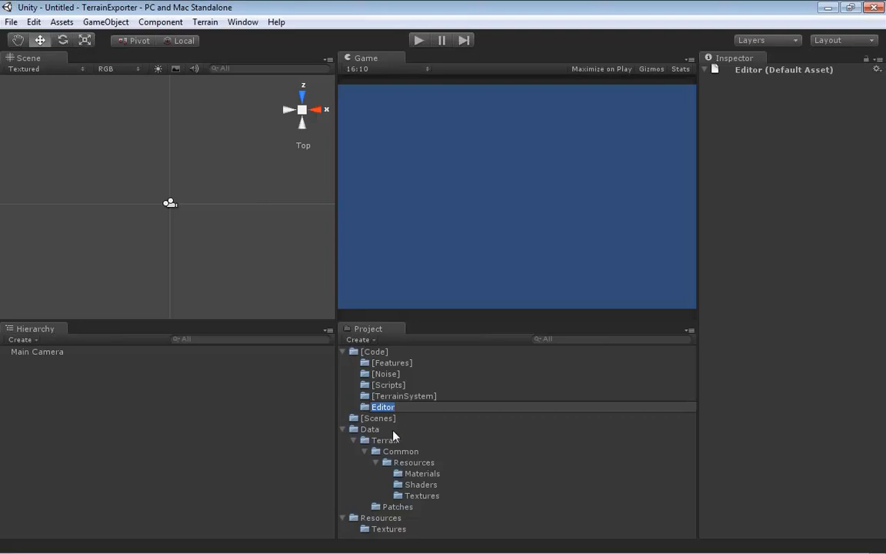
left_click(394, 431)
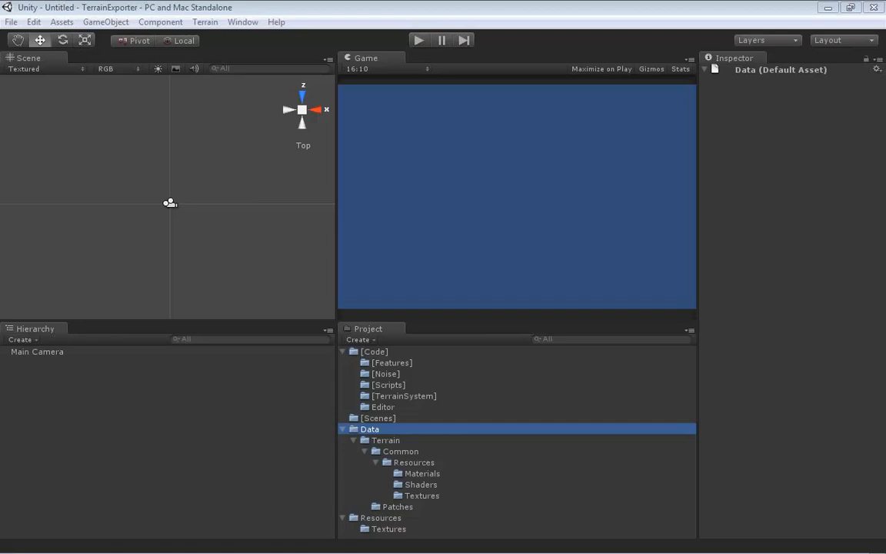
Switch to Windows Explorer and open the [Features] folder under Terrain09's TerrainEditor\Assets\[Code] folder.
left_click_drag(0, 56, 489, 215)
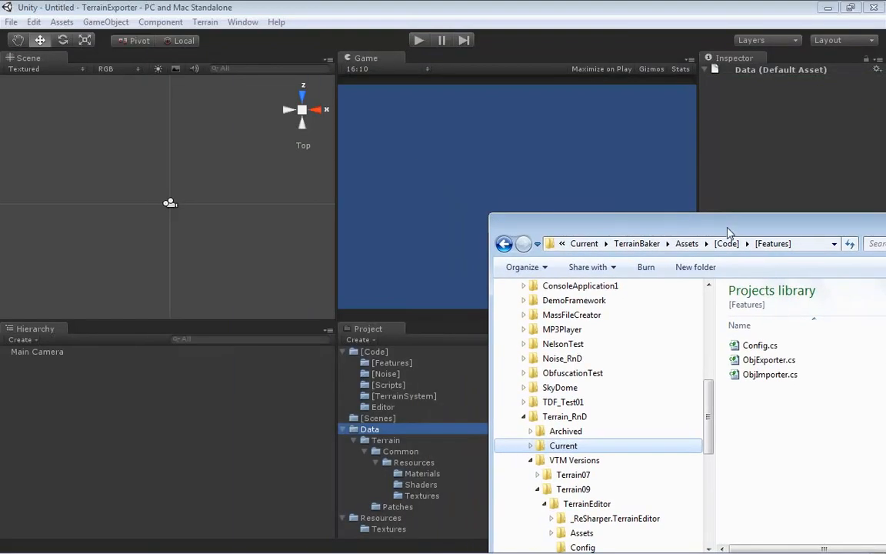
left_click_drag(730, 233, 397, 87)
left_click(245, 342)
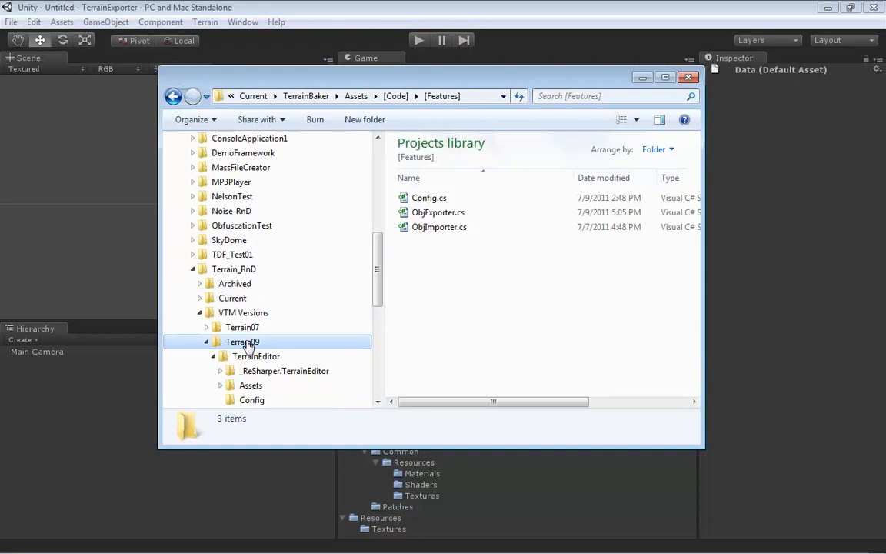
left_click_drag(376, 259, 380, 277)
left_click(221, 312)
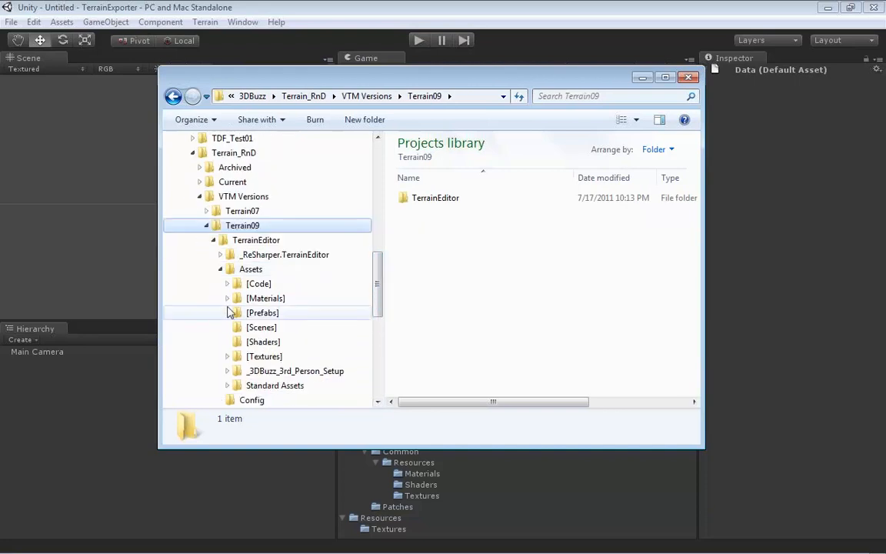
left_click(227, 284)
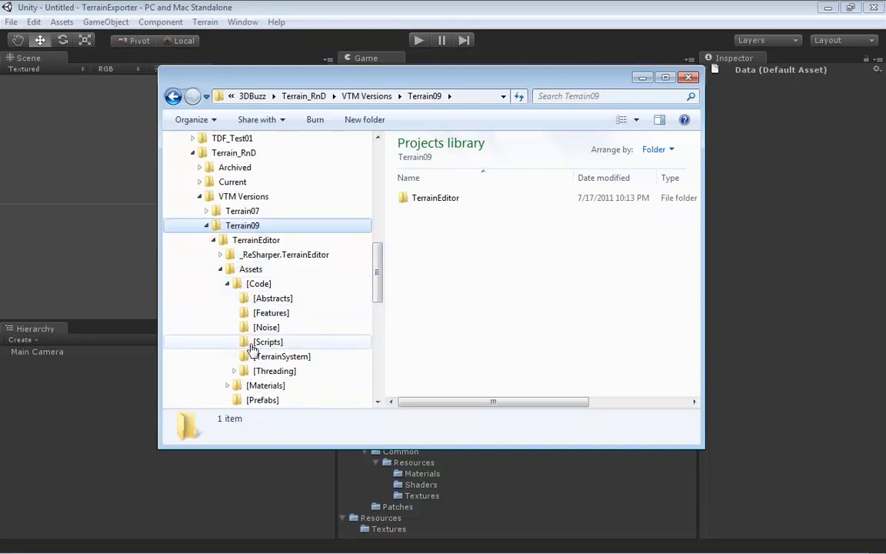
left_click(266, 313)
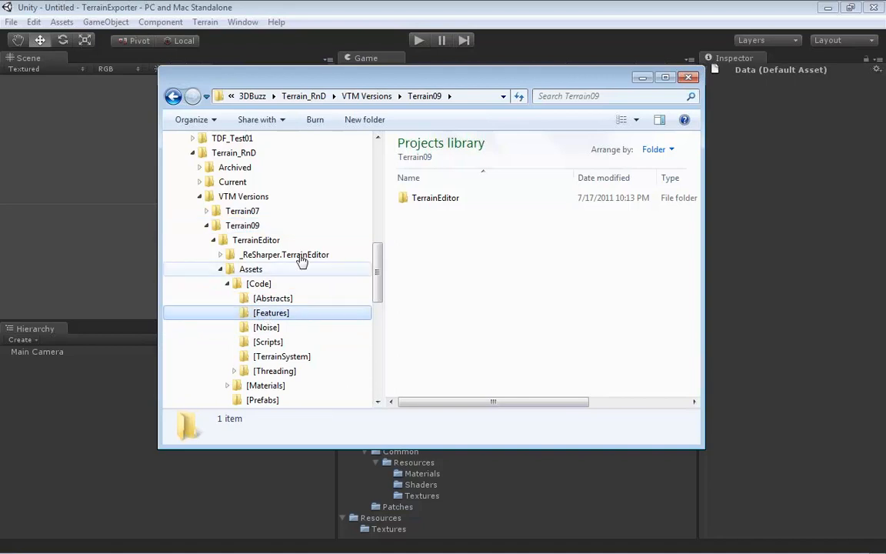
Import scripts from Terrain09's [Features] folder into the project's [Features], and Noise.cs, PerlinNoise.cs, SimplexNoise.cs and ValueNoise.cs into [Noise].
left_click_drag(476, 83, 92, 103)
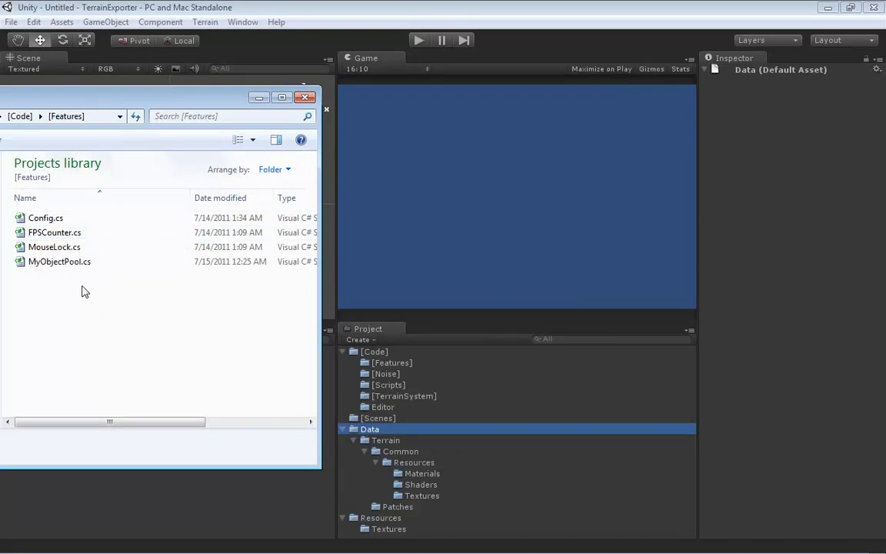
left_click_drag(82, 286, 395, 366)
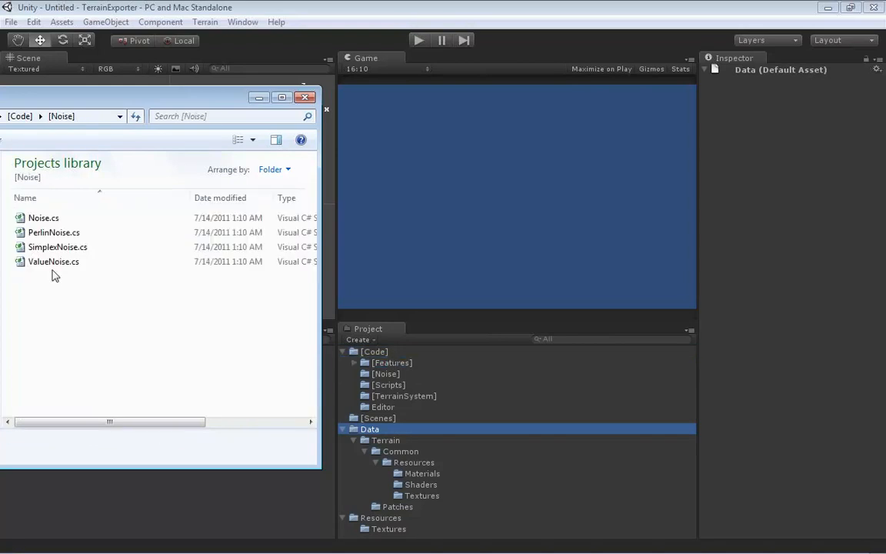
left_click_drag(81, 291, 392, 376)
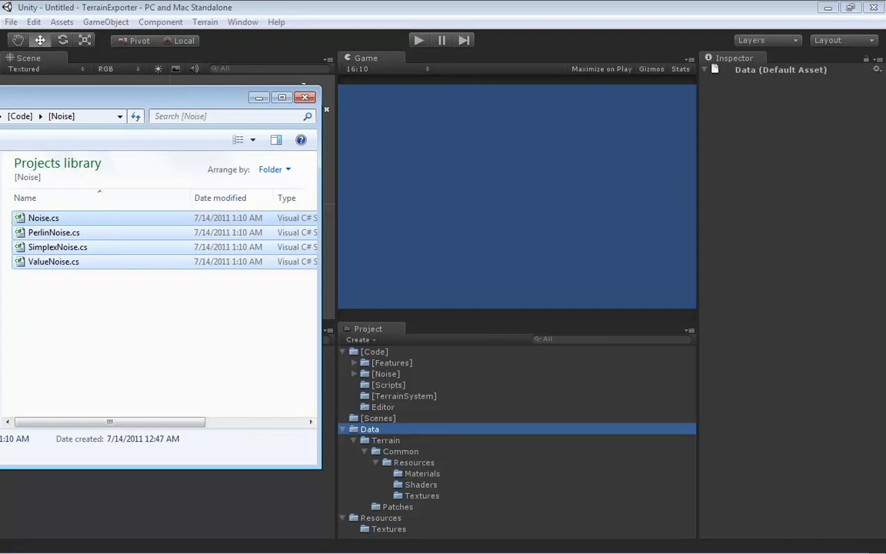
Import TerrainMesh.cs and TerrainGenerator.cs from Terrain09's [TerrainSystem] folder into the project's [TerrainSystem] folder.
left_click(0, 271)
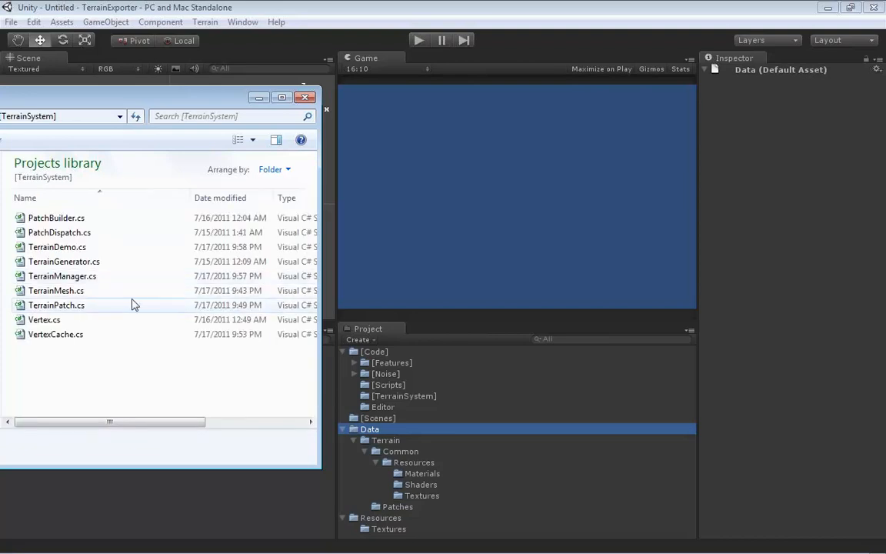
left_click(65, 293)
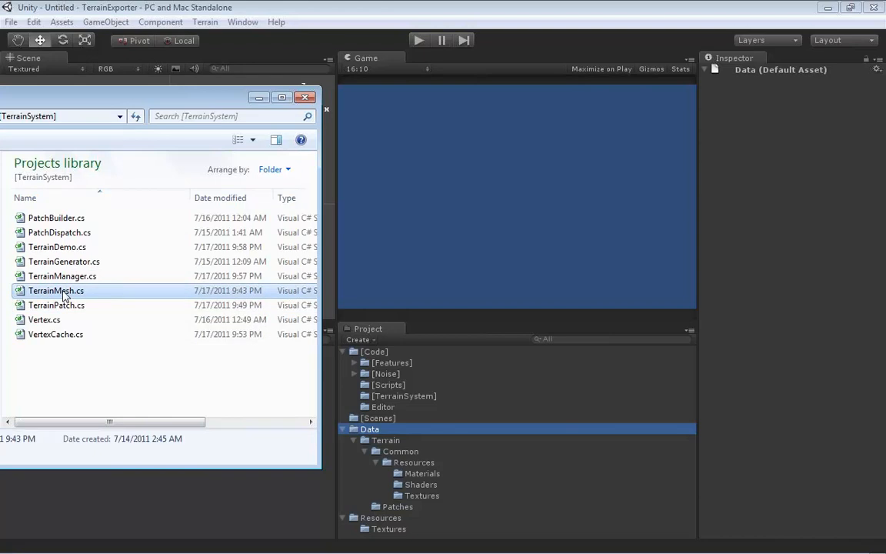
left_click_drag(63, 294, 396, 396)
left_click_drag(84, 263, 405, 401)
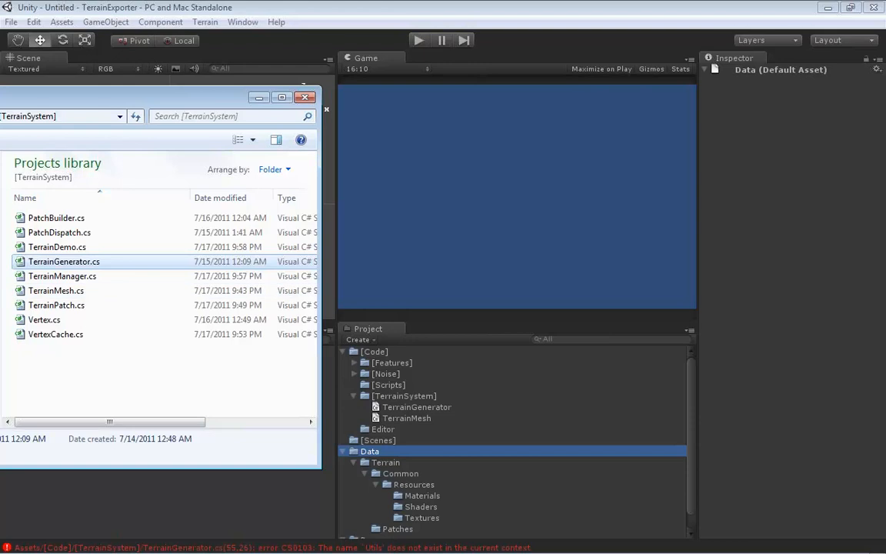
Import Utils.cs from Terrain09's [Code] folder into the project's [Code] folder and collapse the [TerrainSystem] folder.
key("alt+Left")
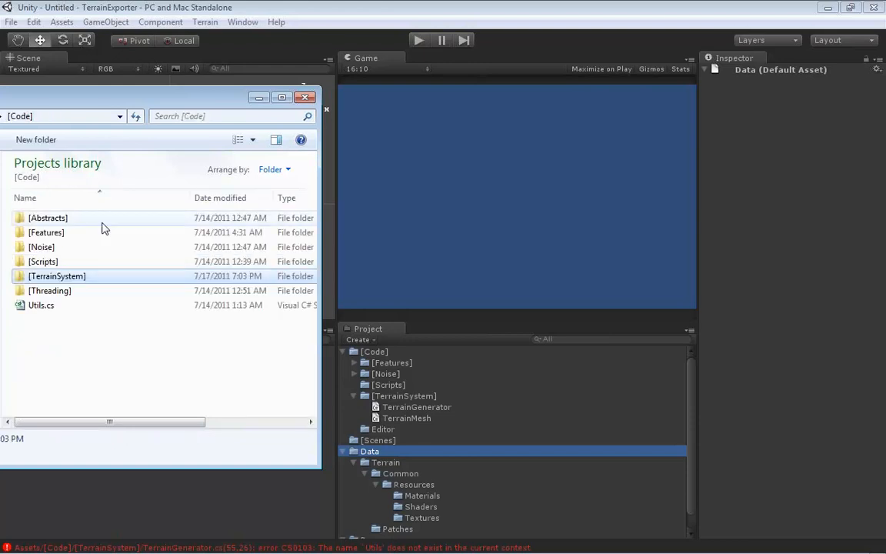
left_click_drag(46, 308, 387, 356)
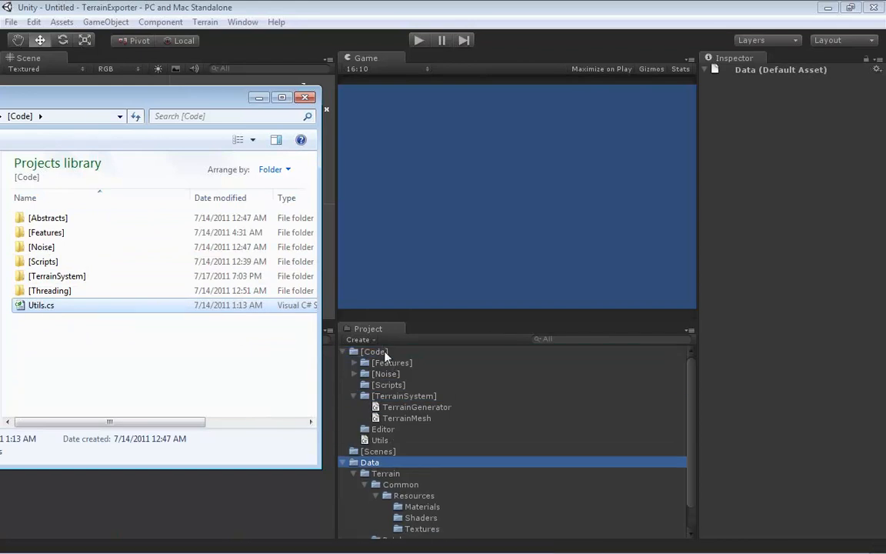
left_click(354, 397)
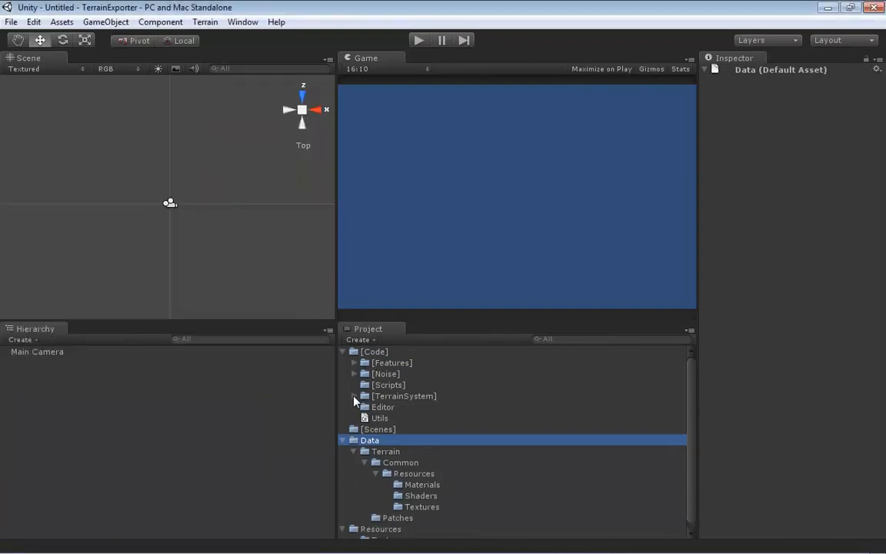
Import the m_Terrain material from TerrainEditor's [Materials]\Resources folder into the Materials folder under Common's Resources folder.
key("alt+Tab")
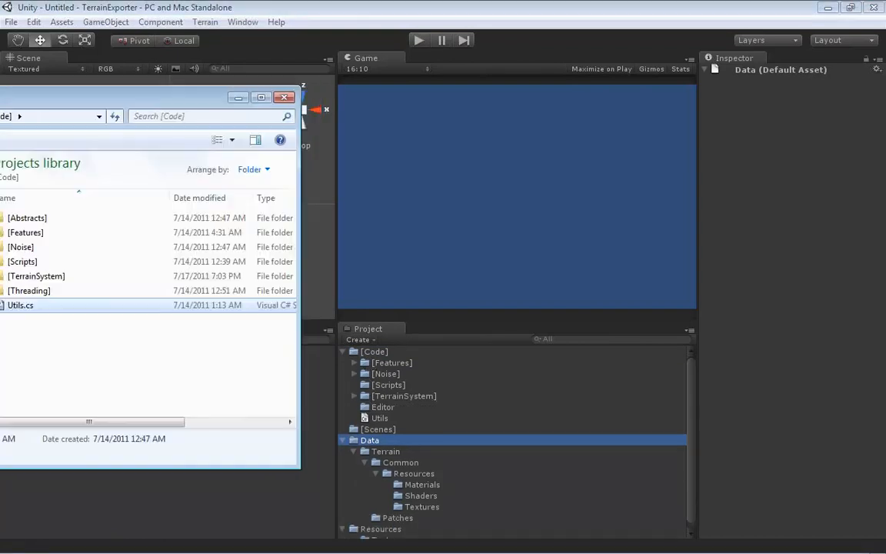
key("alt+Tab")
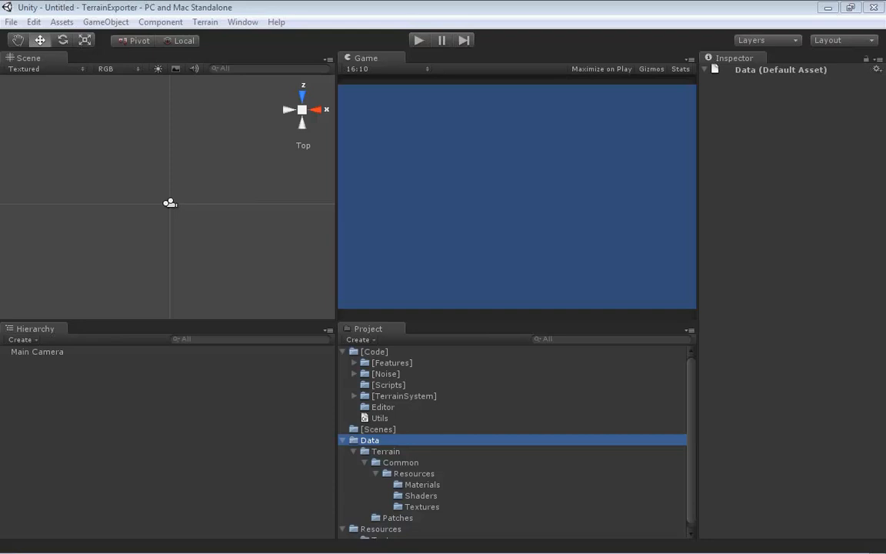
left_click_drag(0, 169, 29, 117)
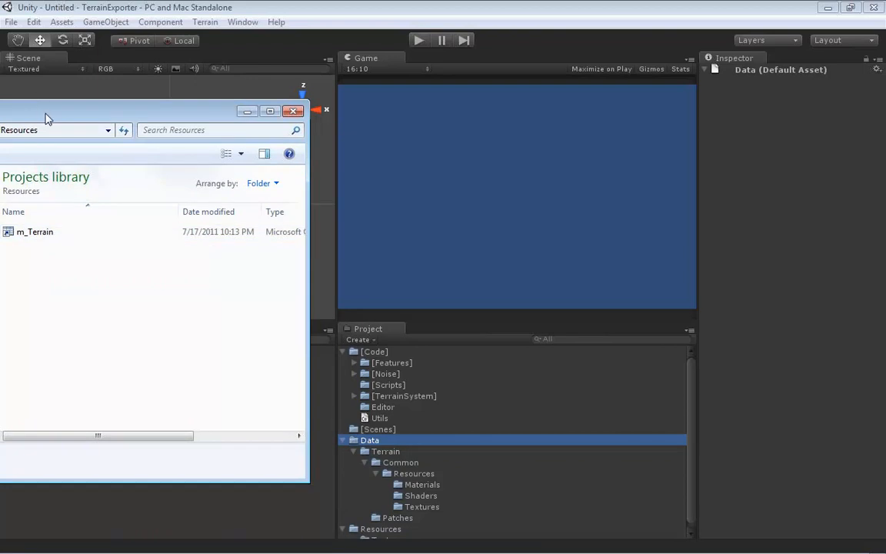
left_click_drag(46, 118, 288, 122)
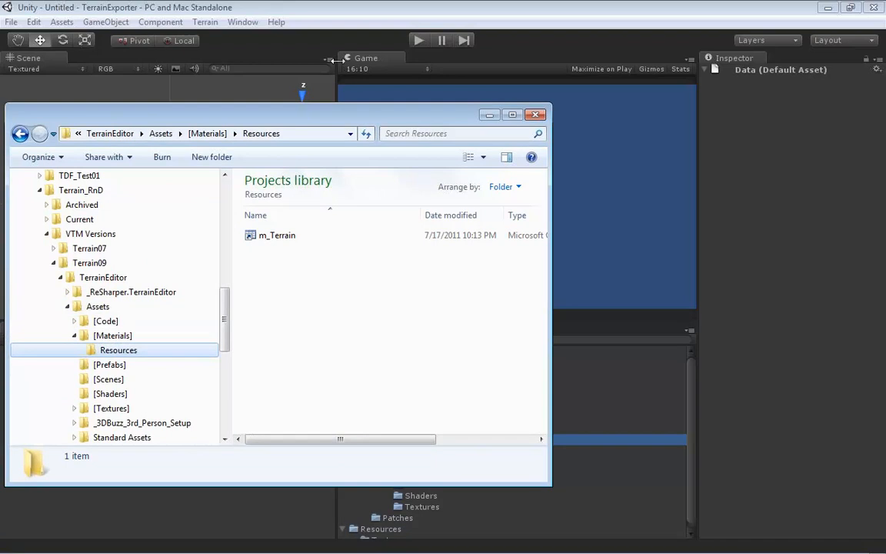
left_click_drag(280, 119, 38, 87)
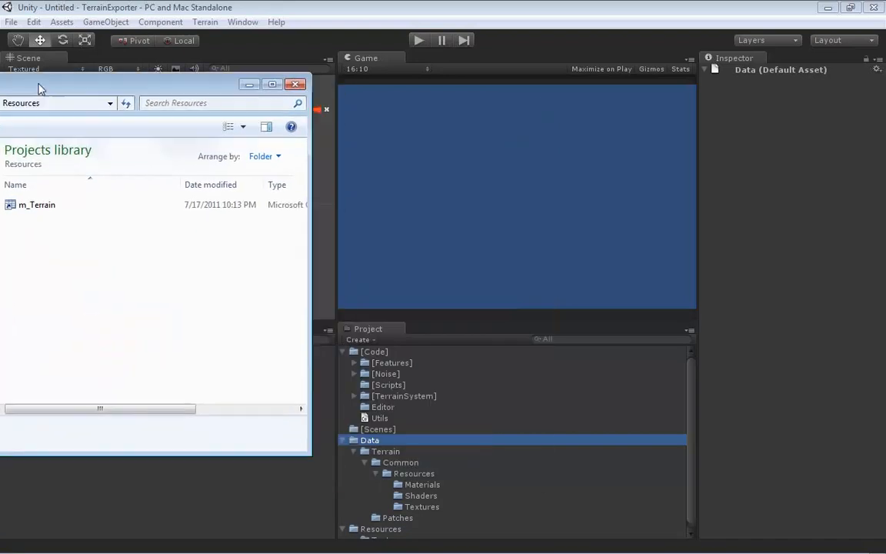
left_click_drag(42, 213, 427, 481)
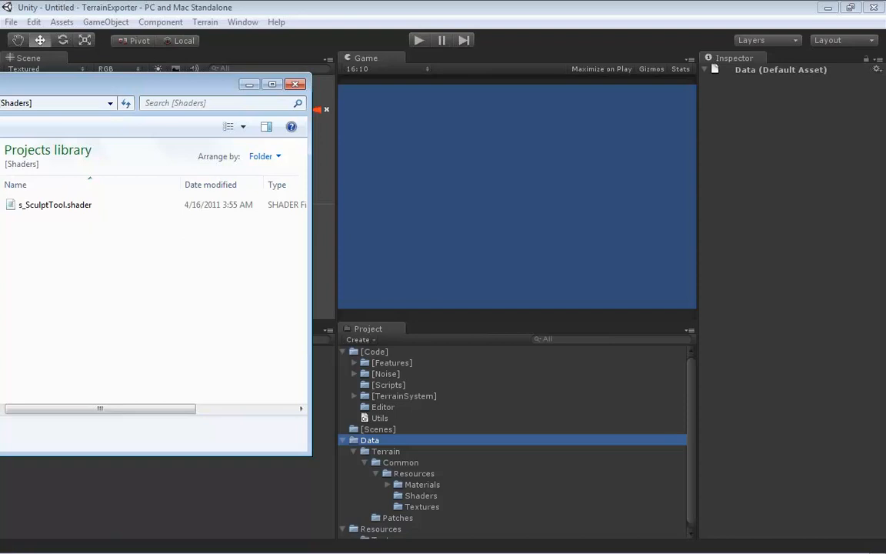
Import grass.jpg and terrainDetailBump.png from the source [Textures] folder into the Textures folder under Common's Resources.
left_click(0, 223)
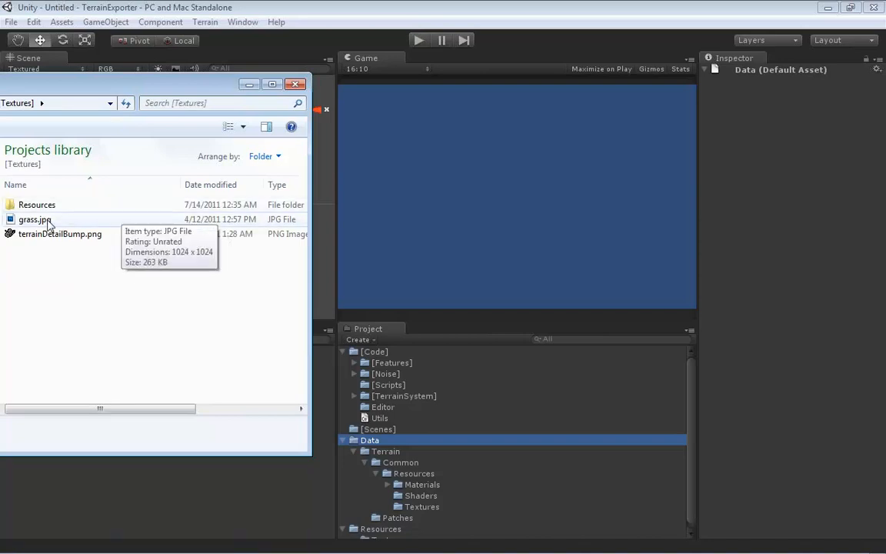
double_click(38, 205)
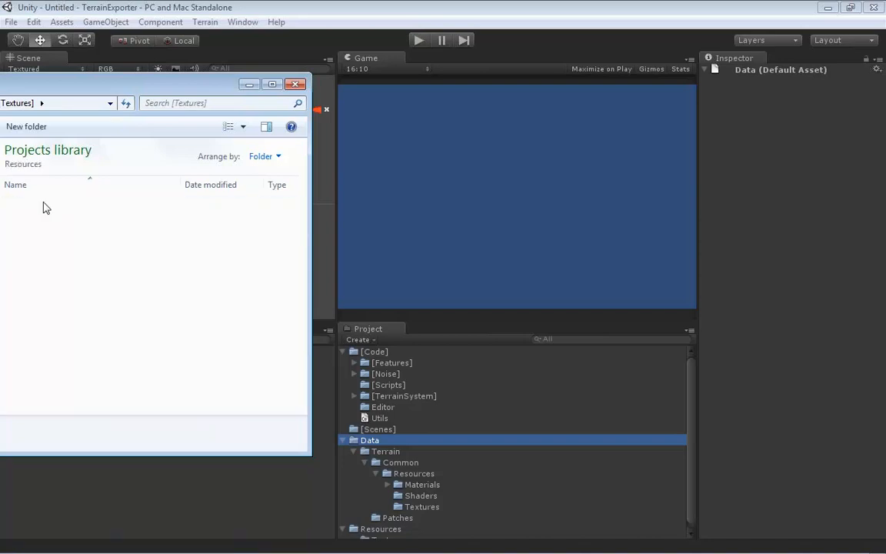
key("BackSpace")
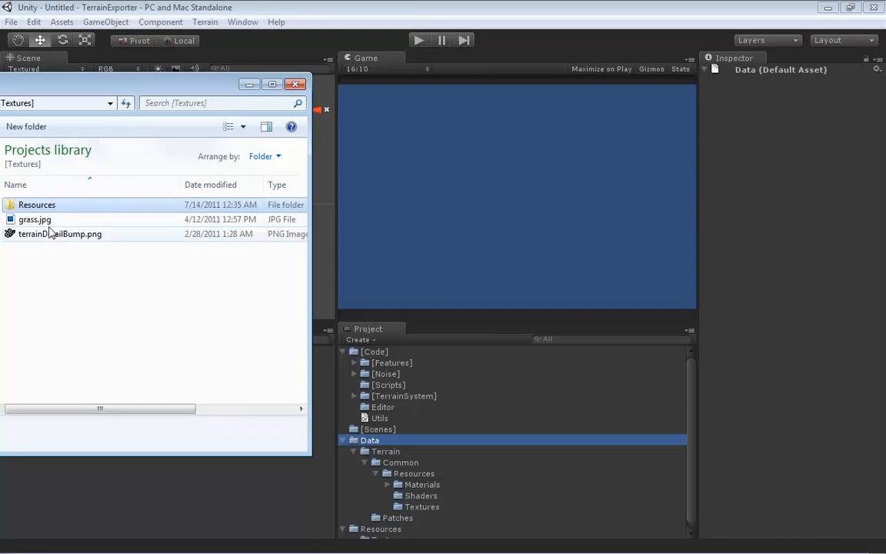
left_click(37, 221)
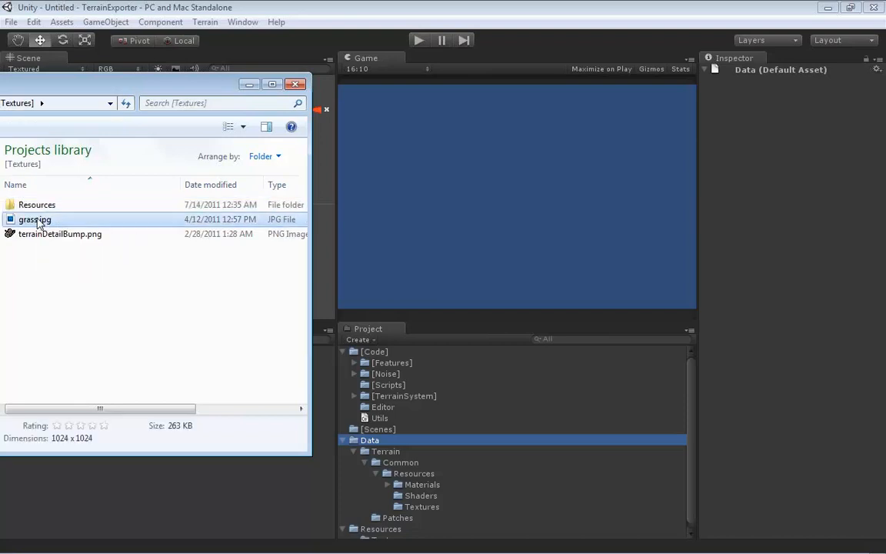
left_click_drag(38, 221, 49, 240)
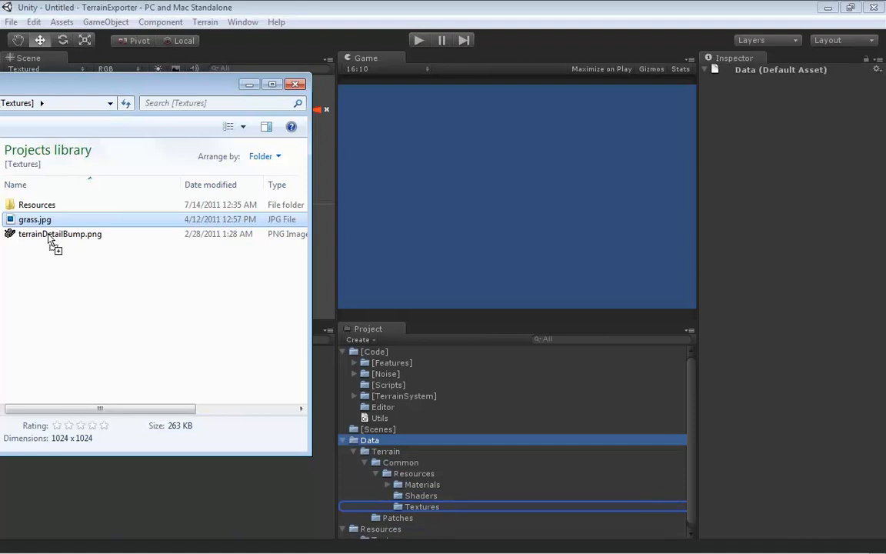
left_click_drag(49, 239, 162, 326)
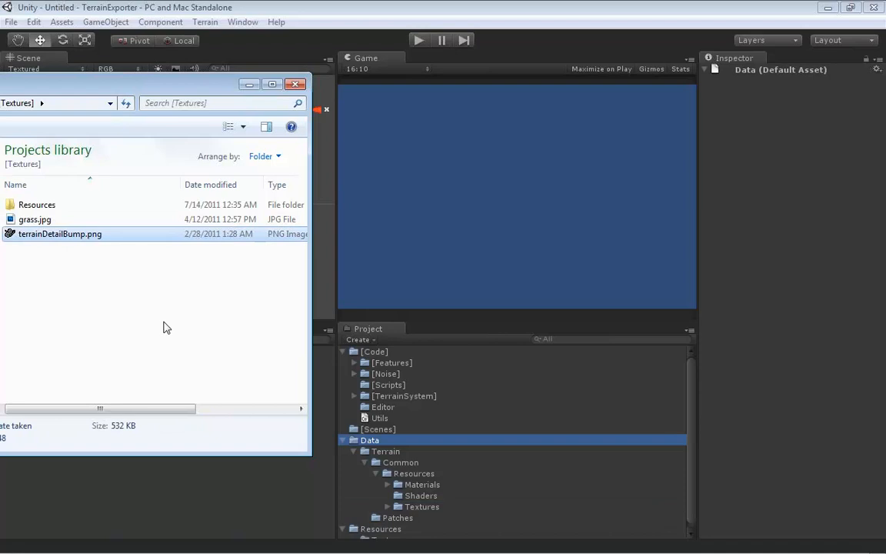
left_click_drag(40, 241, 415, 512)
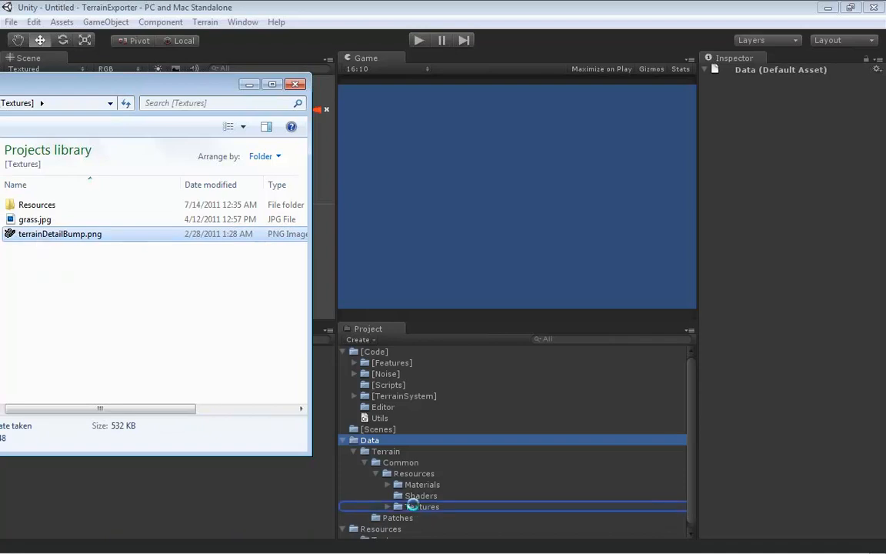
left_click_drag(413, 504, 414, 509)
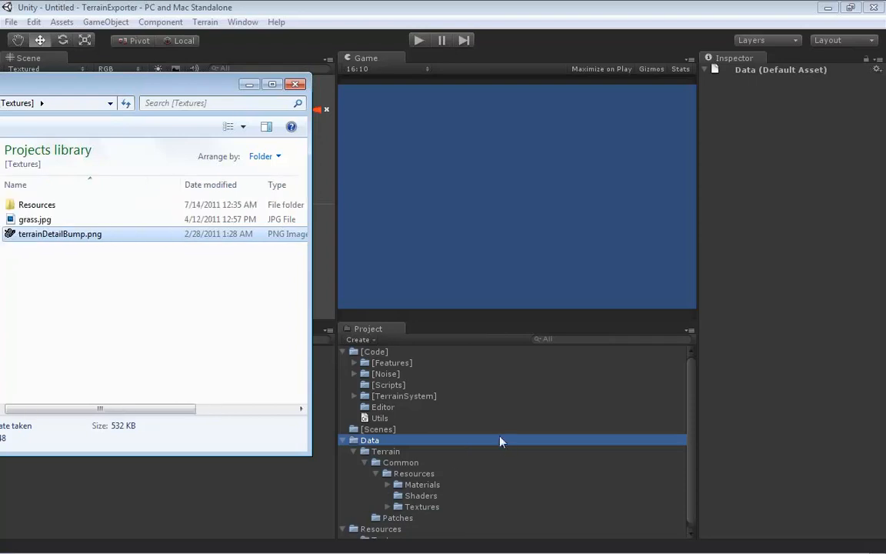
Import worldData.tga from the [Textures] folder's Resources subfolder into the Textures folder of the project's top-level Resources.
left_click(390, 534)
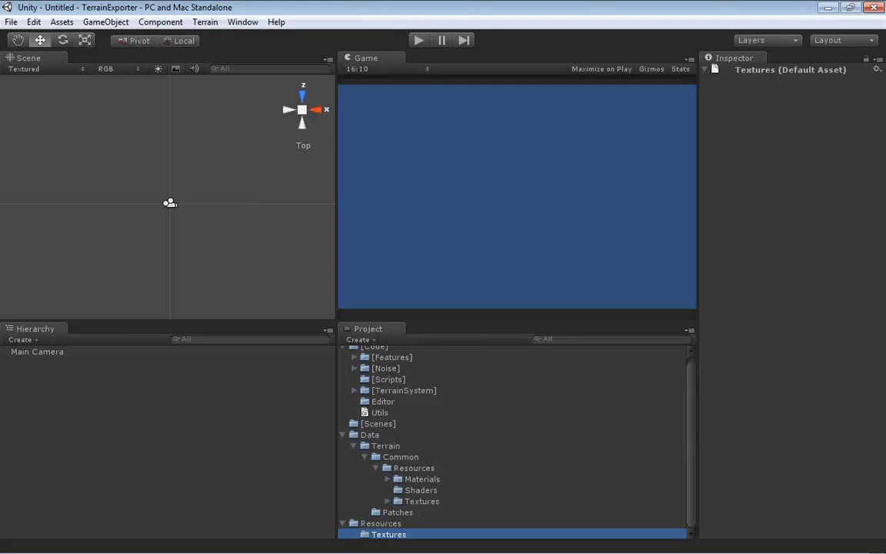
key("alt+Tab")
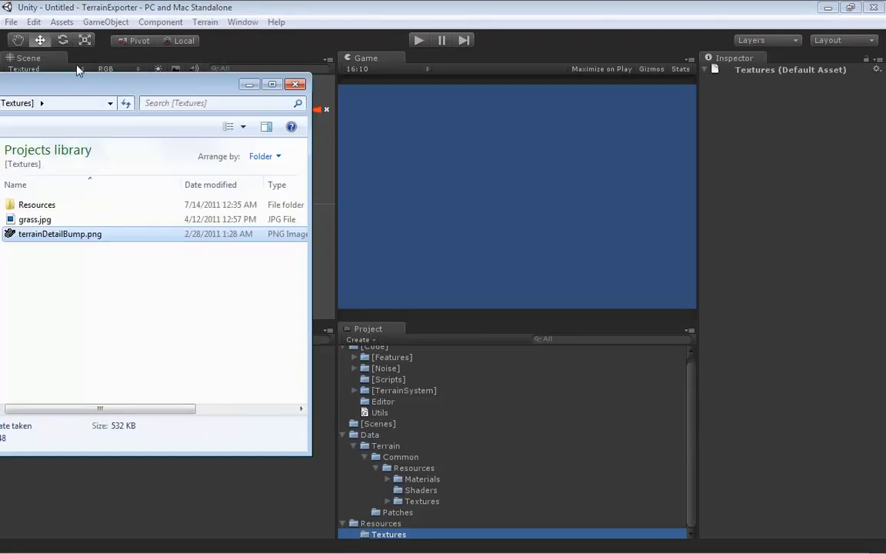
double_click(29, 206)
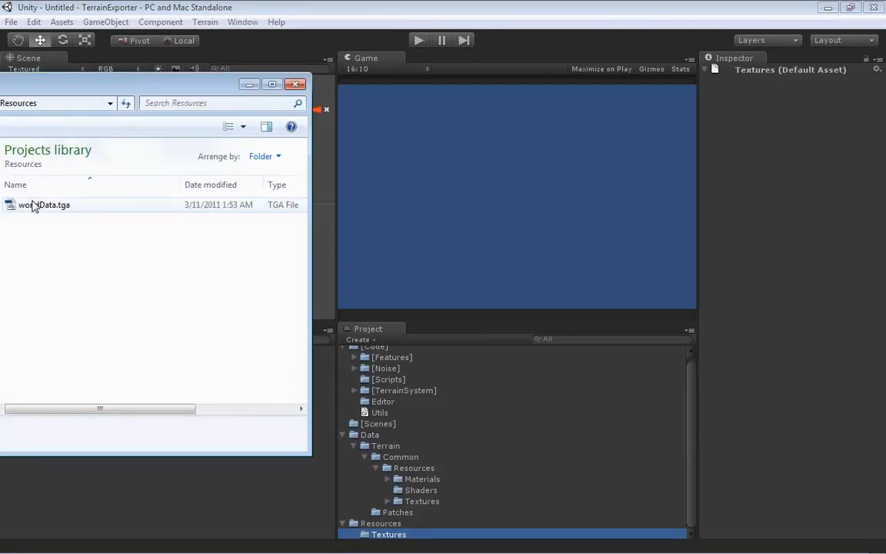
left_click_drag(32, 206, 391, 534)
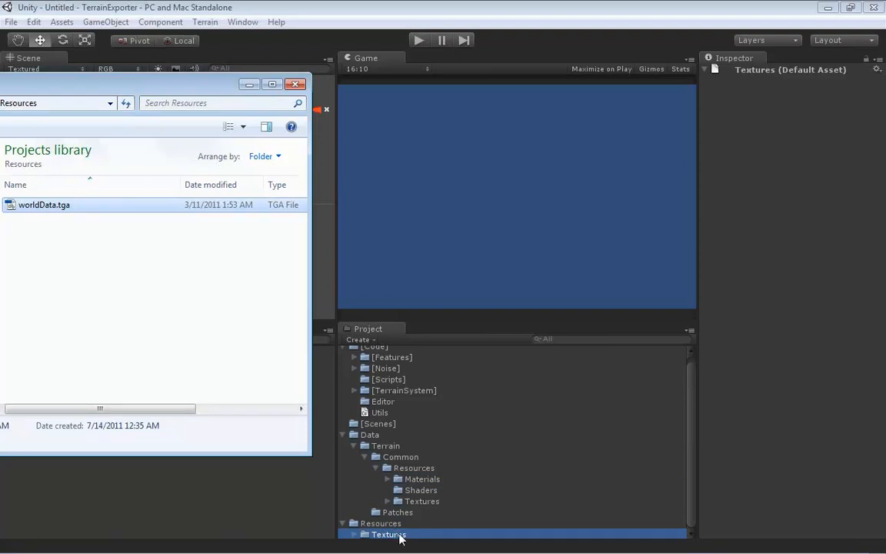
scroll(408, 508, "right", 3)
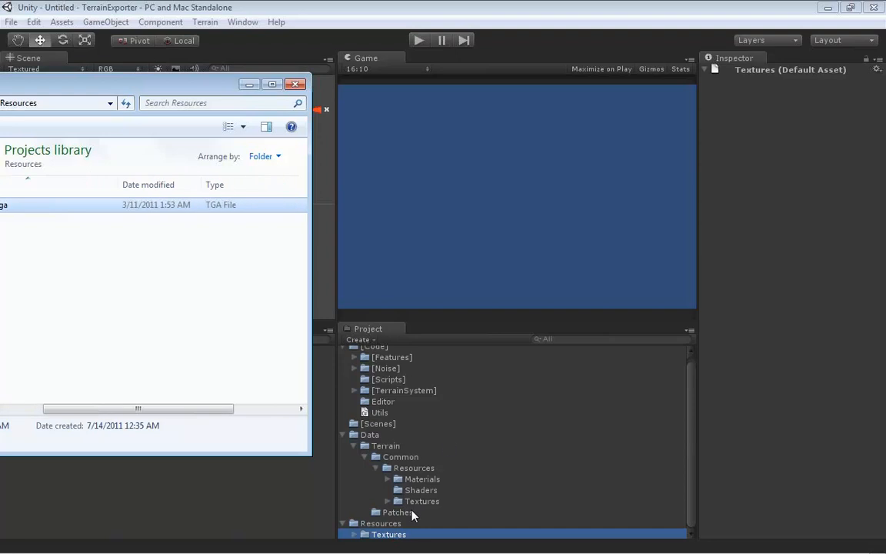
Set worldData to the Advanced texture type with Max Size 2048, Read/Write Enabled on and Generate Mip Maps off, and apply.
left_click(354, 536)
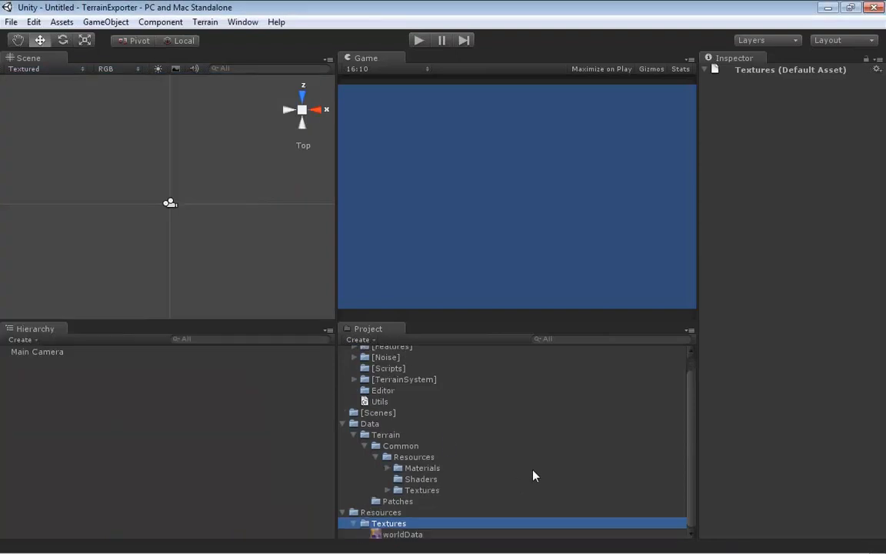
left_click(413, 535)
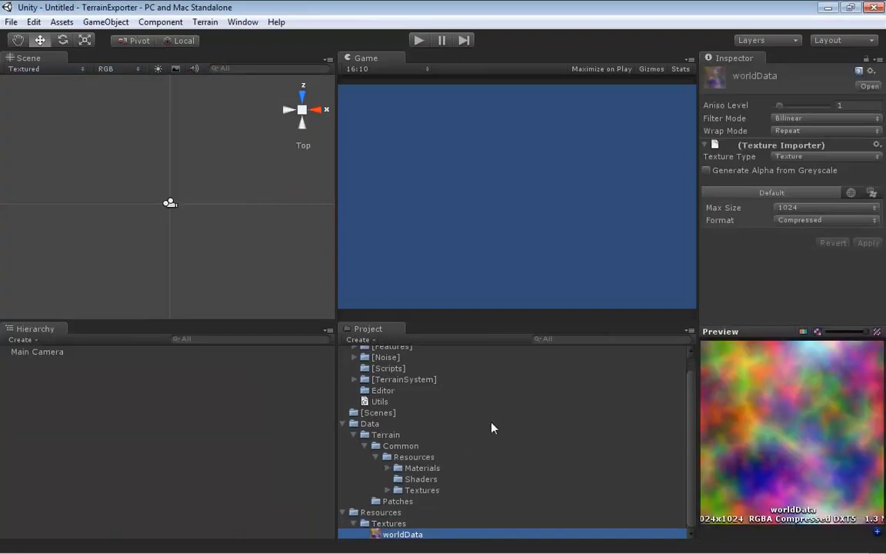
left_click(815, 208)
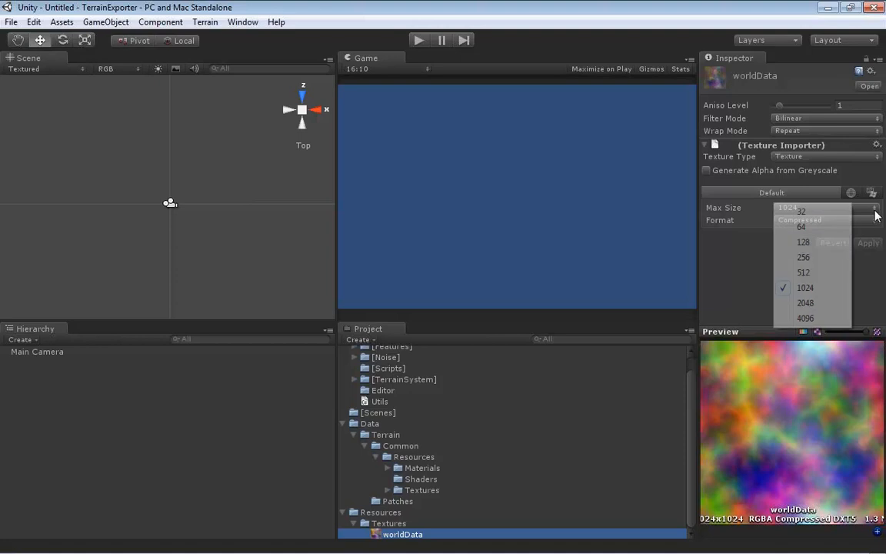
left_click(809, 306)
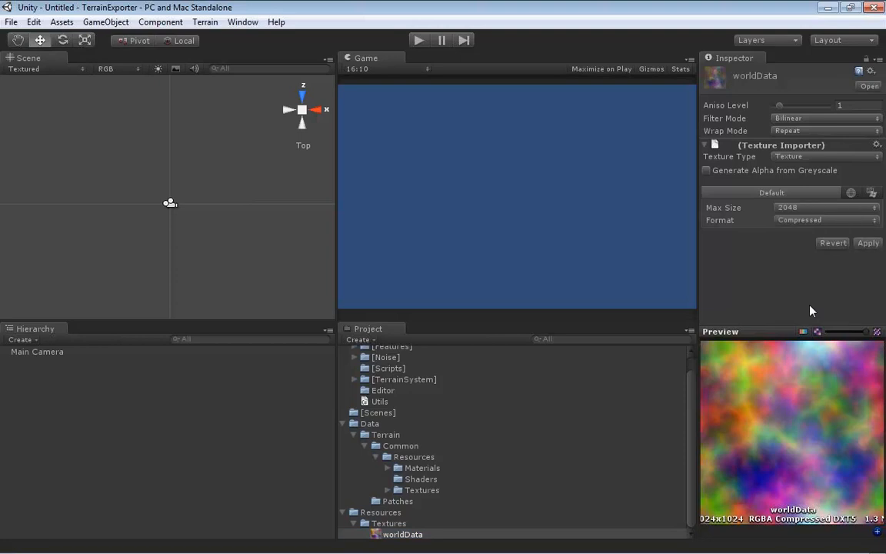
left_click(792, 156)
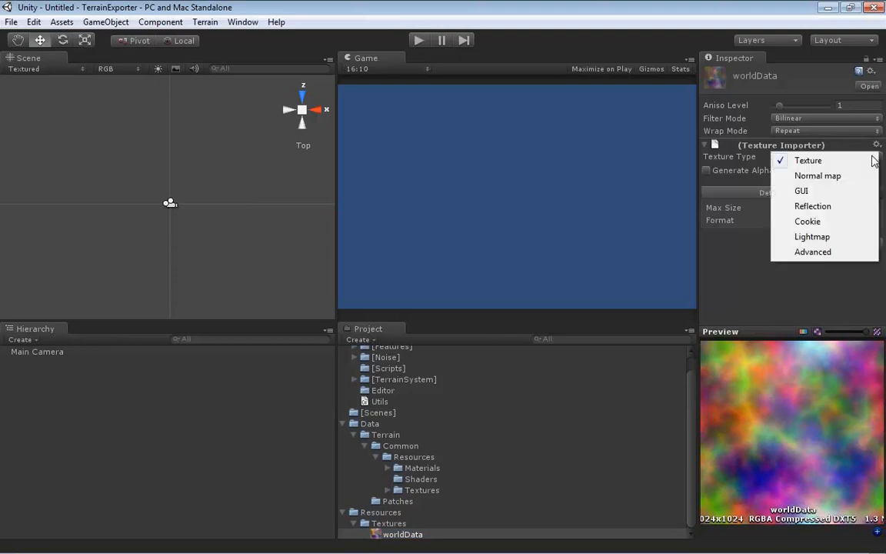
left_click(815, 252)
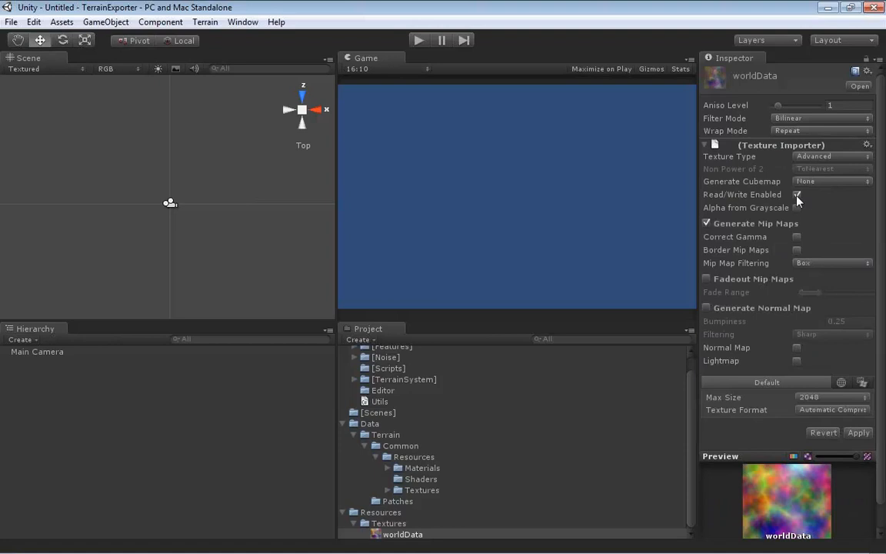
left_click(857, 432)
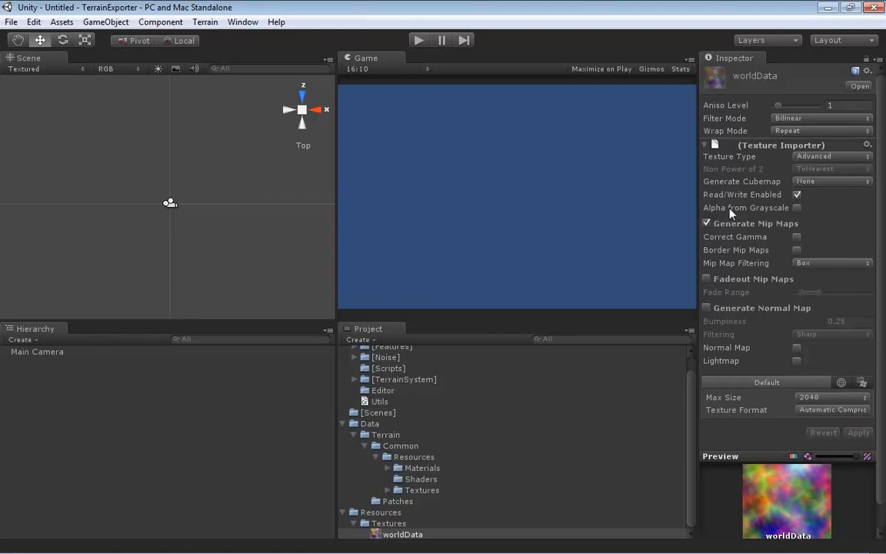
left_click(707, 223)
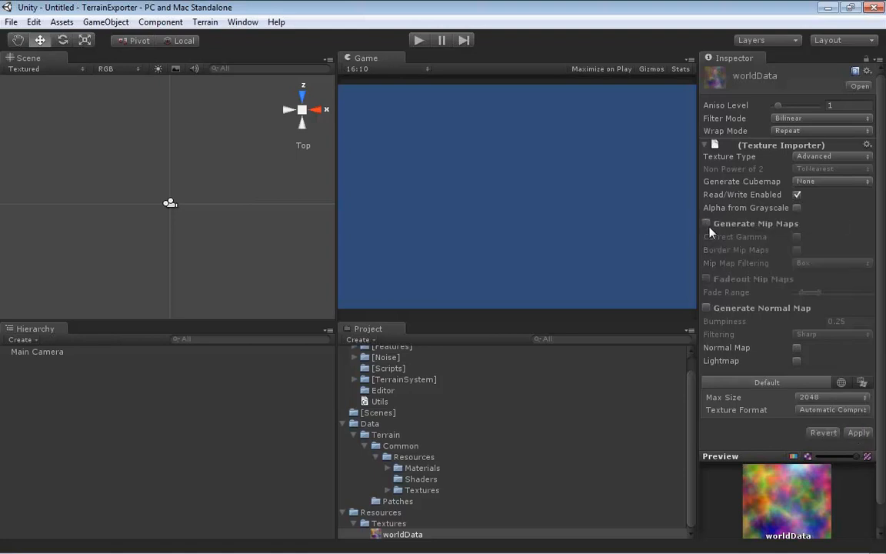
left_click(859, 432)
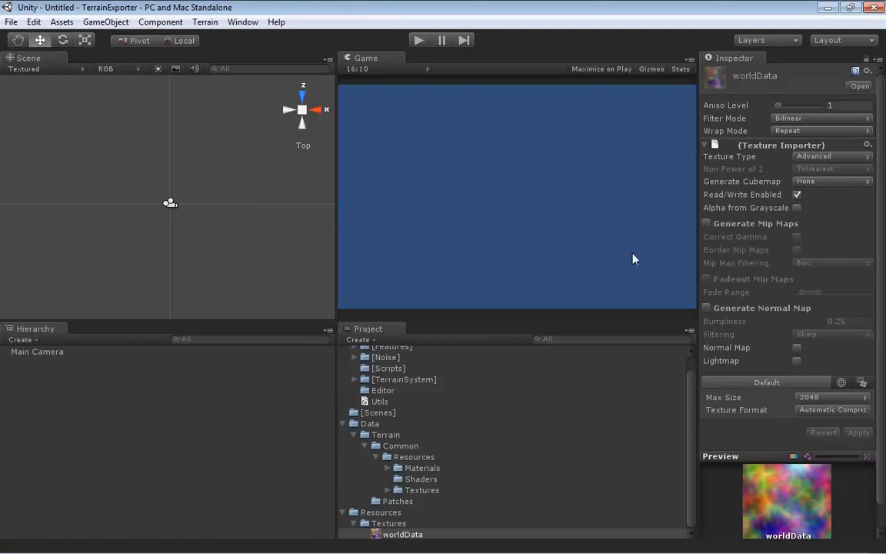
Make terrainDetailBump in Common's Textures a Normal map with Bumpiness 0.15, Smooth filtering and Max Size 256, and apply.
left_click(426, 491)
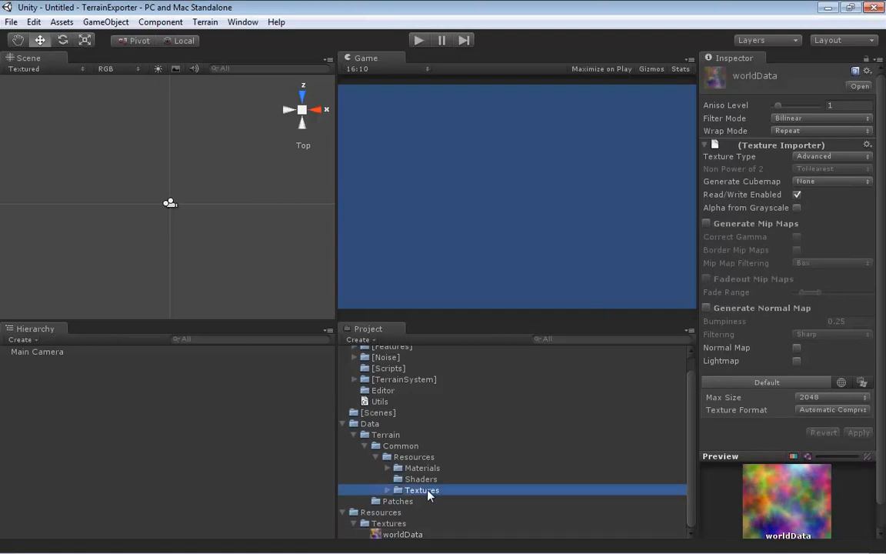
left_click(389, 491)
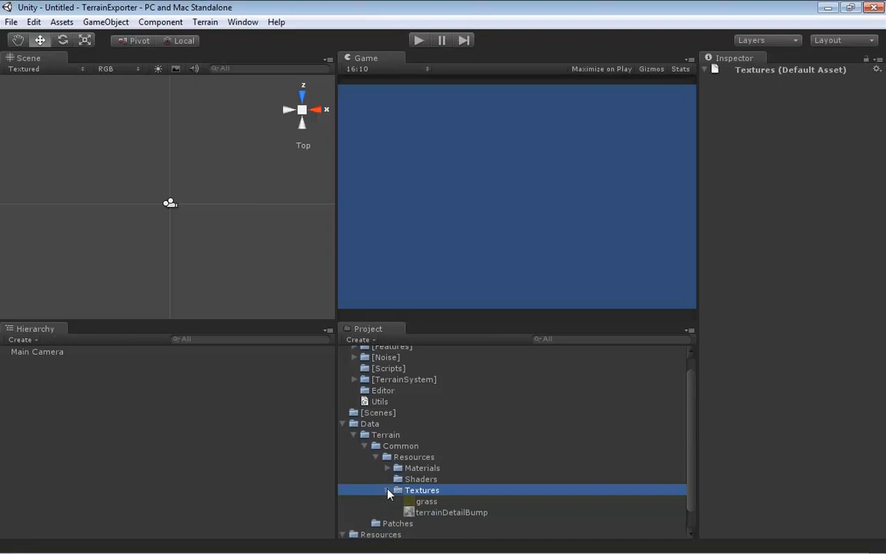
left_click(430, 511)
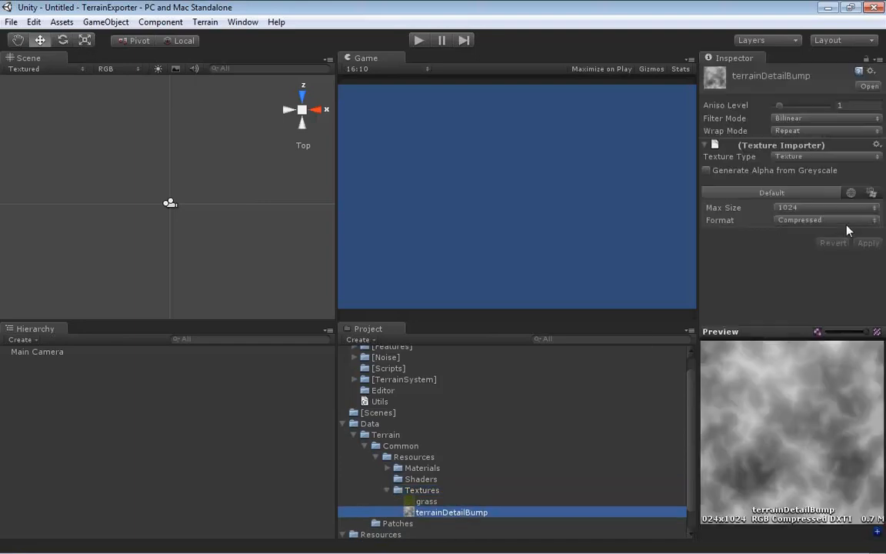
left_click(878, 156)
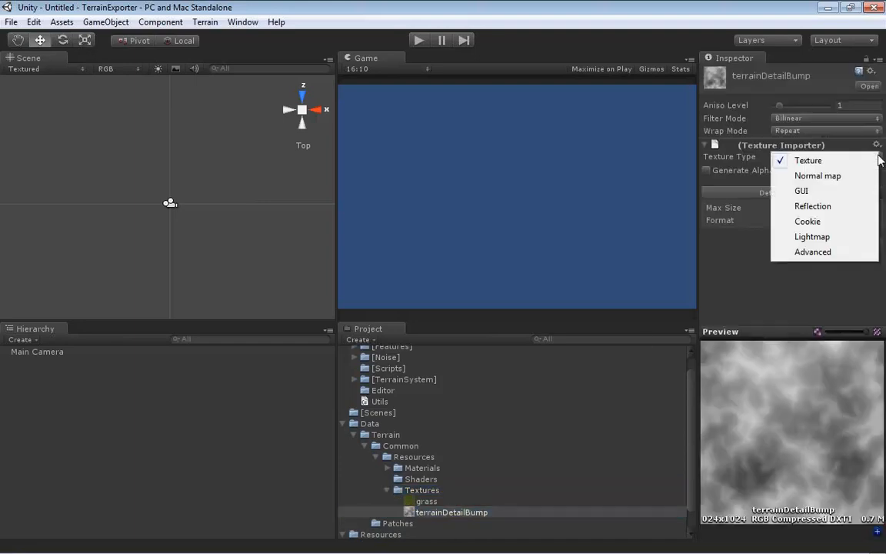
left_click(825, 178)
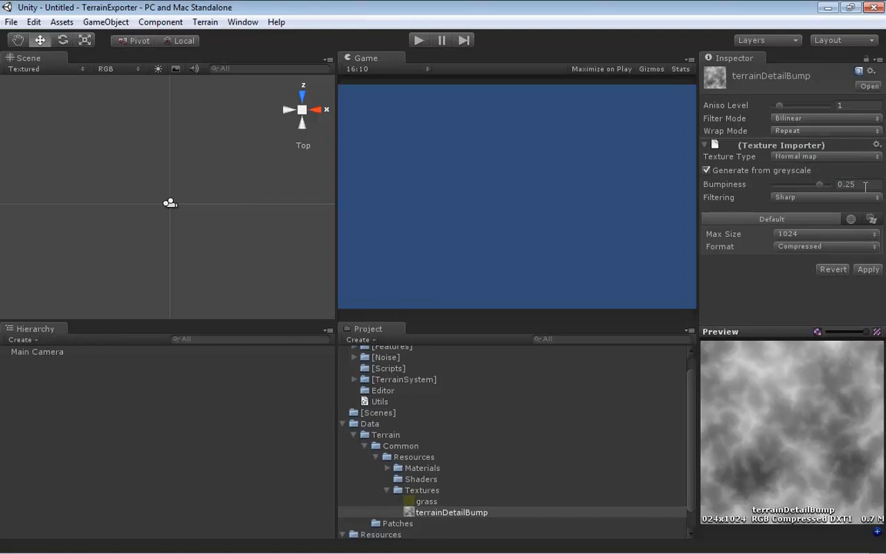
left_click_drag(870, 185, 812, 174)
left_click(861, 198)
left_click(811, 218)
left_click(804, 234)
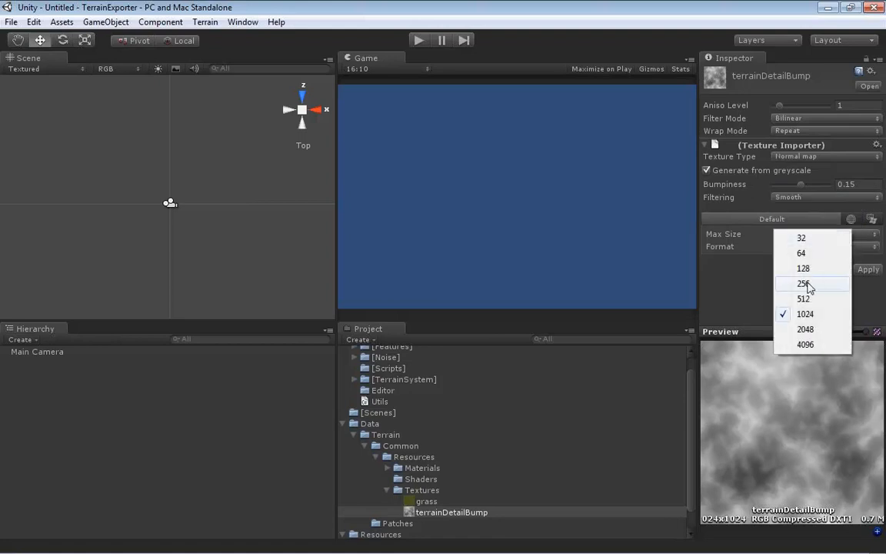
left_click(806, 283)
left_click(868, 269)
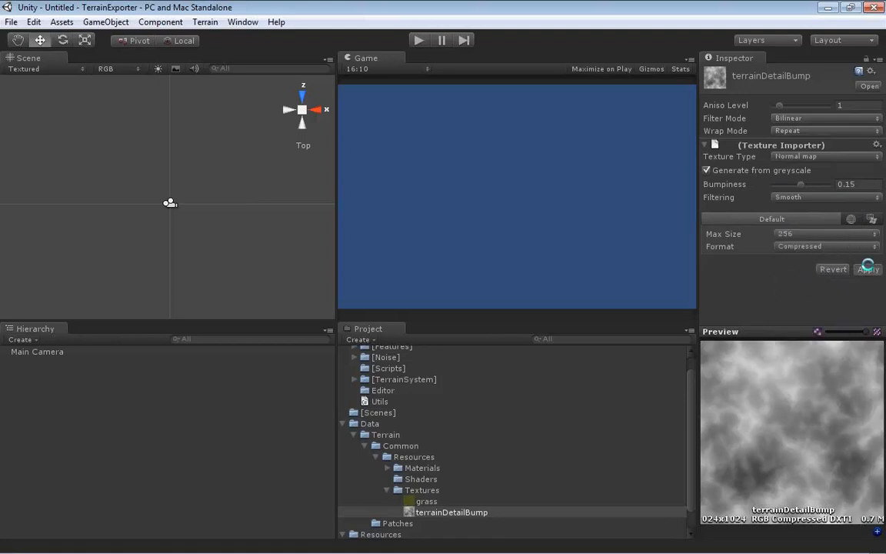
Assign the grass texture as m_Terrain's Base (RGB) map and terrainDetailBump as its Normalmap.
left_click(428, 502)
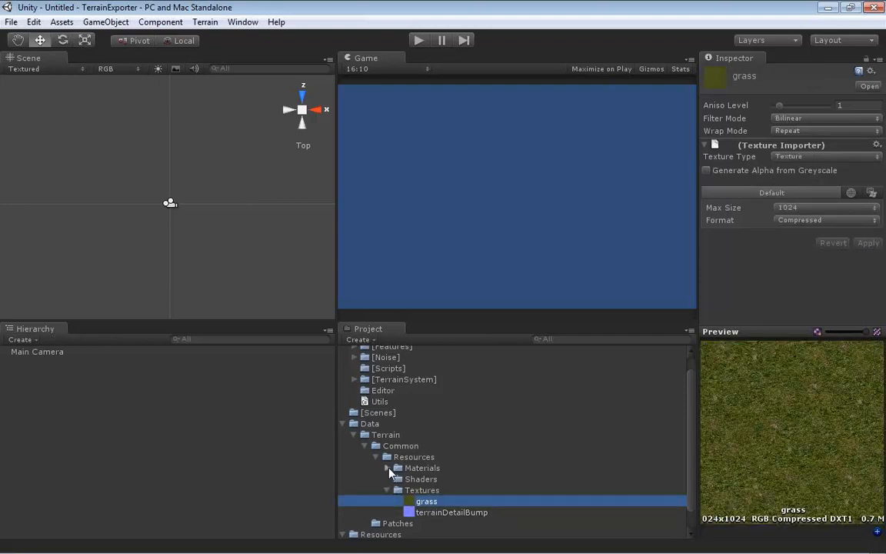
left_click(388, 468)
left_click(434, 480)
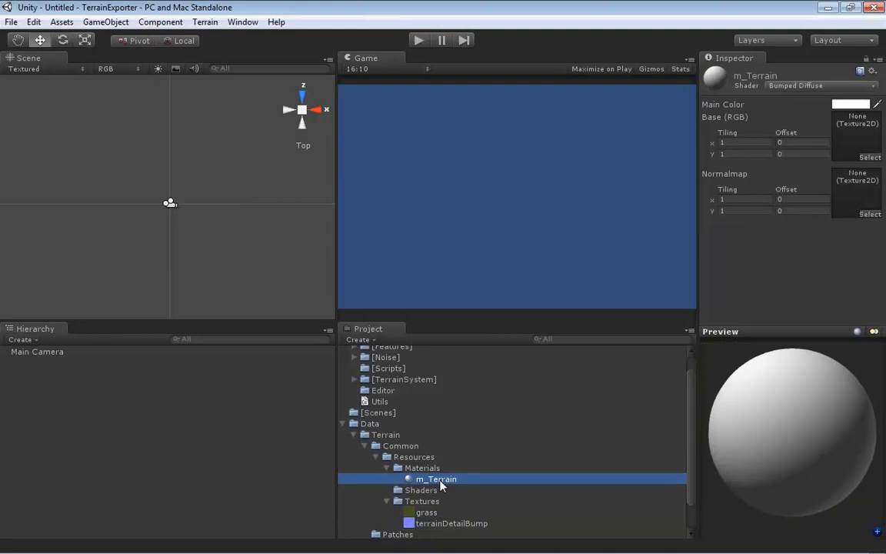
left_click_drag(428, 514, 856, 138)
left_click_drag(462, 524, 842, 198)
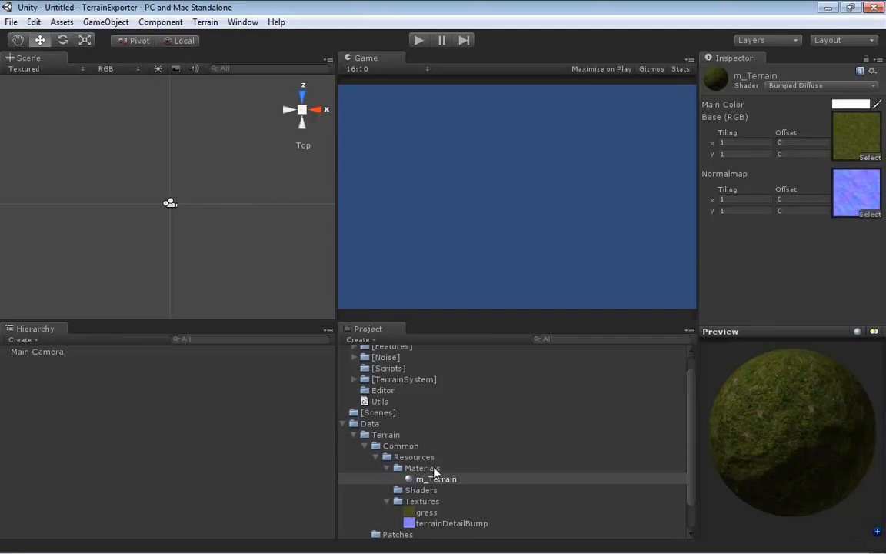
Collapse the Resources folder under Common and the project's top-level Resources folder.
left_click(376, 458)
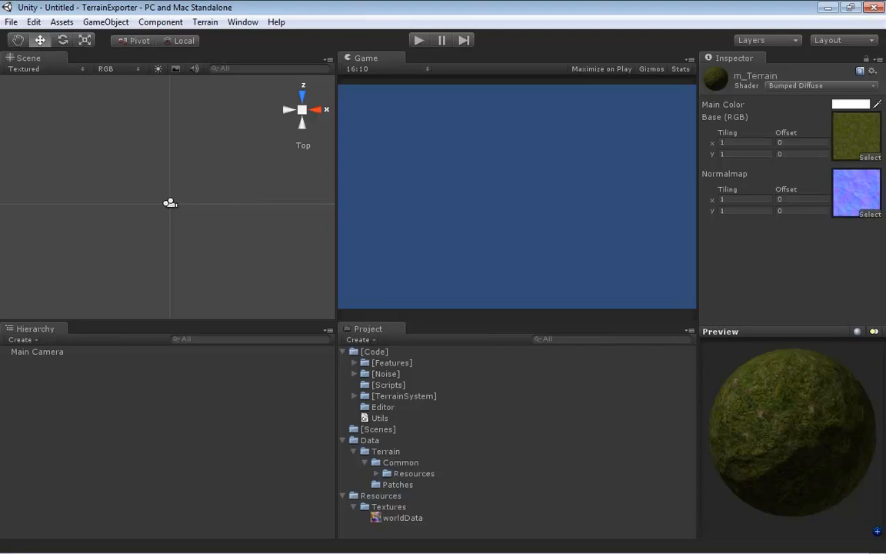
left_click_drag(15, 107, 172, 93)
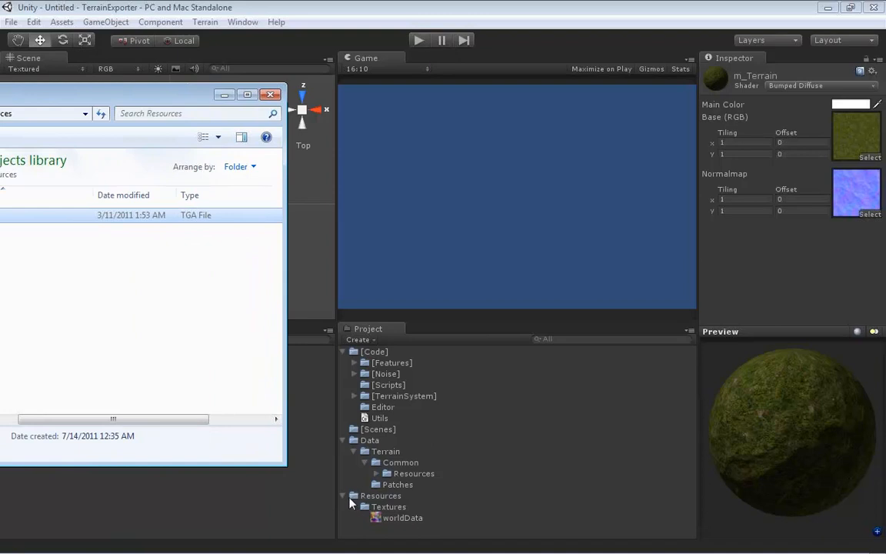
left_click(344, 496)
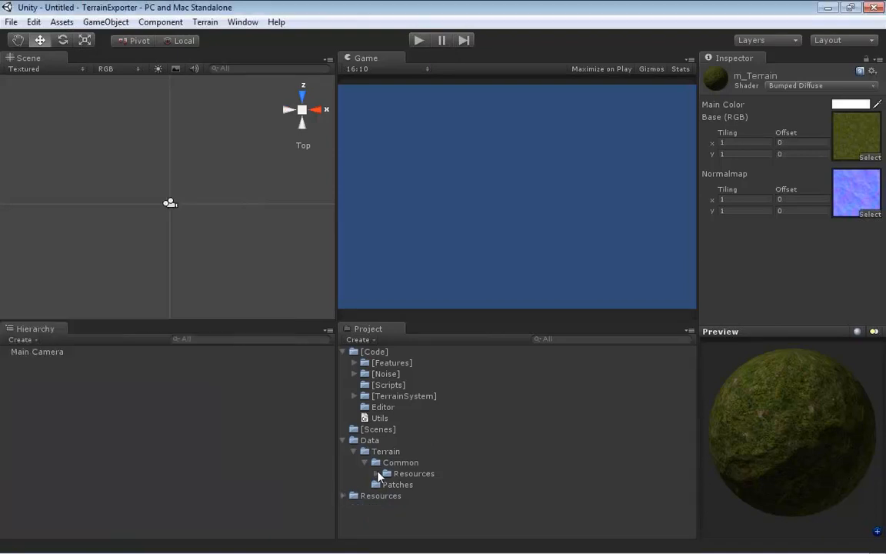
Examine the Materials, Shaders and Textures folders under Common, the Patches folder and the Utils script, collapsing the Data folder.
left_click(376, 473)
left_click(387, 485)
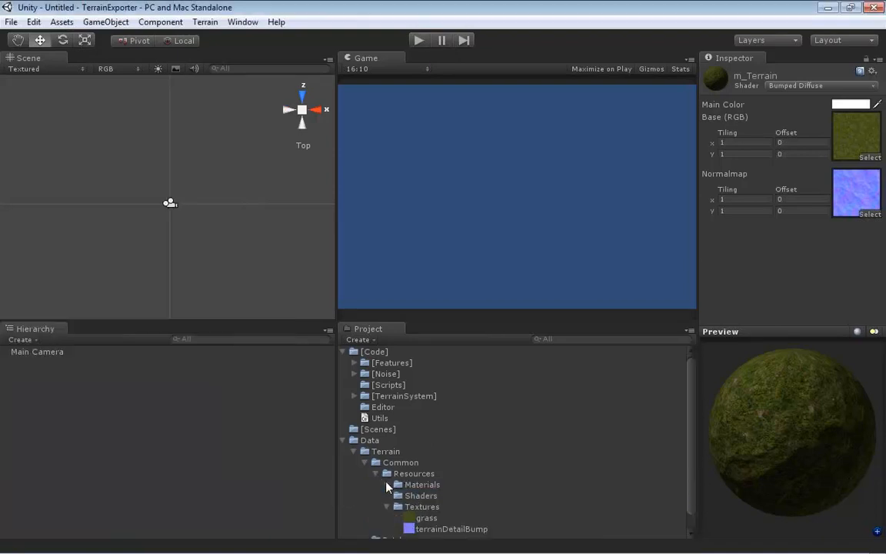
left_click(385, 496)
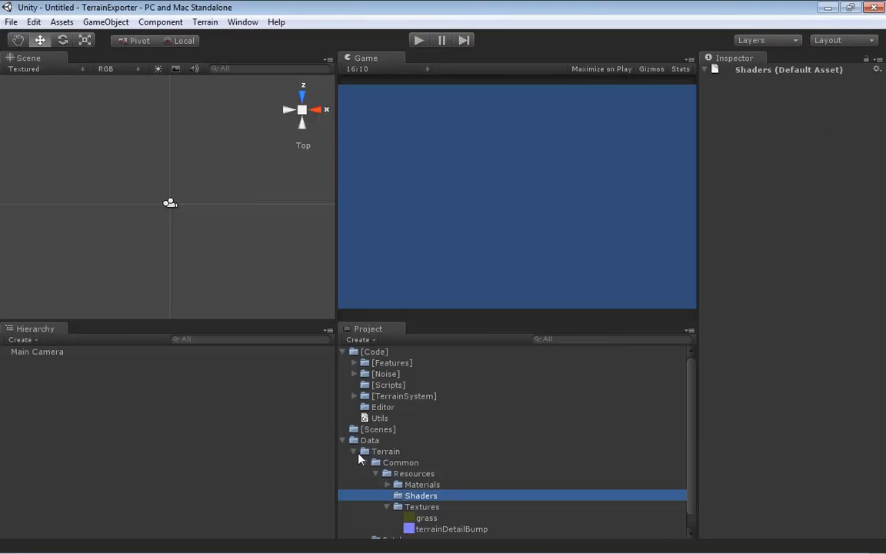
left_click(366, 463)
left_click(393, 474)
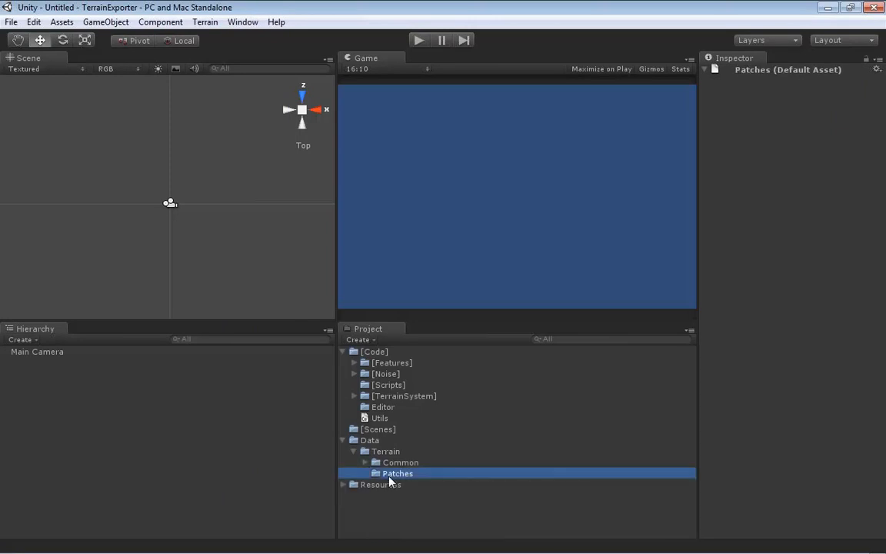
left_click(343, 441)
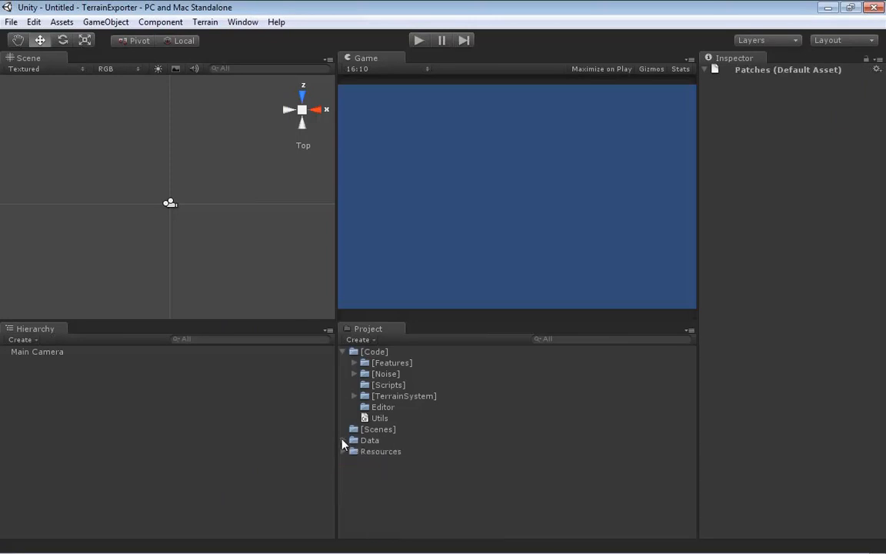
left_click(381, 419)
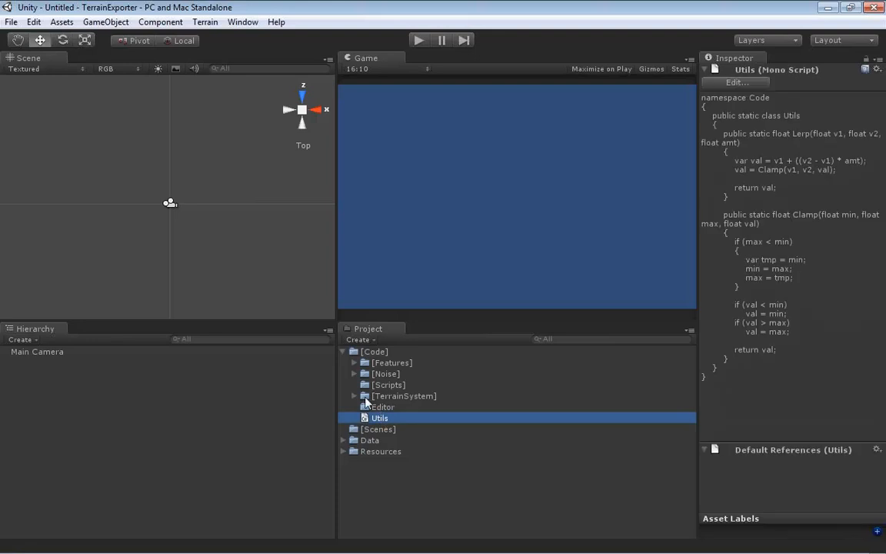
Create a C# script named GameManager in the [Scripts] folder.
left_click(388, 385)
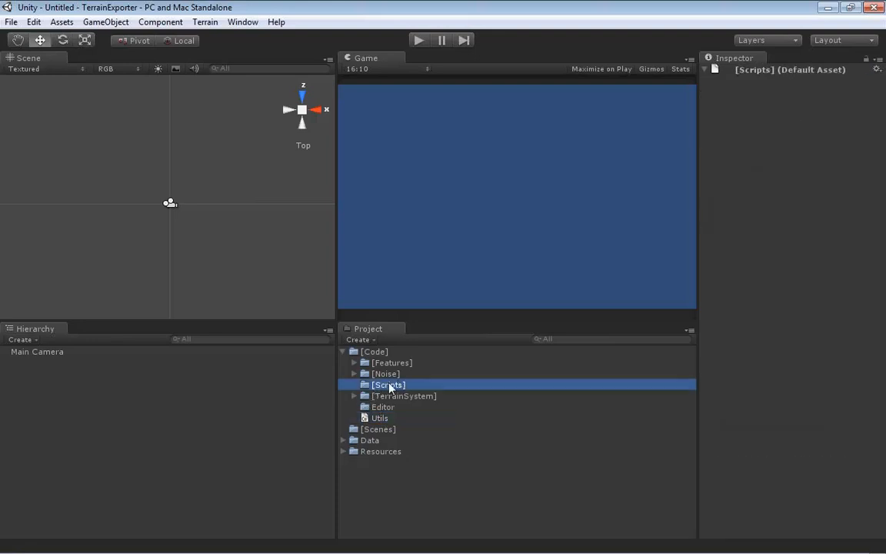
right_click(390, 387)
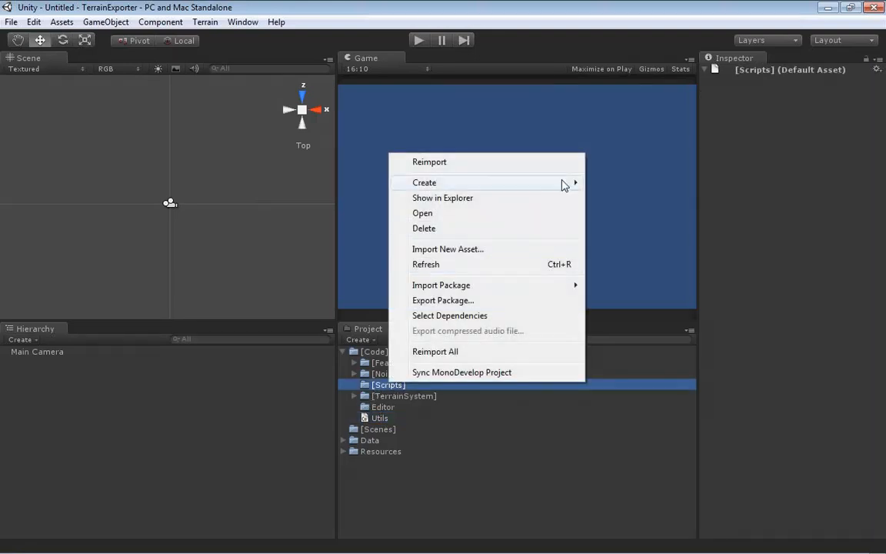
mouse_move(562, 185)
left_click(331, 218)
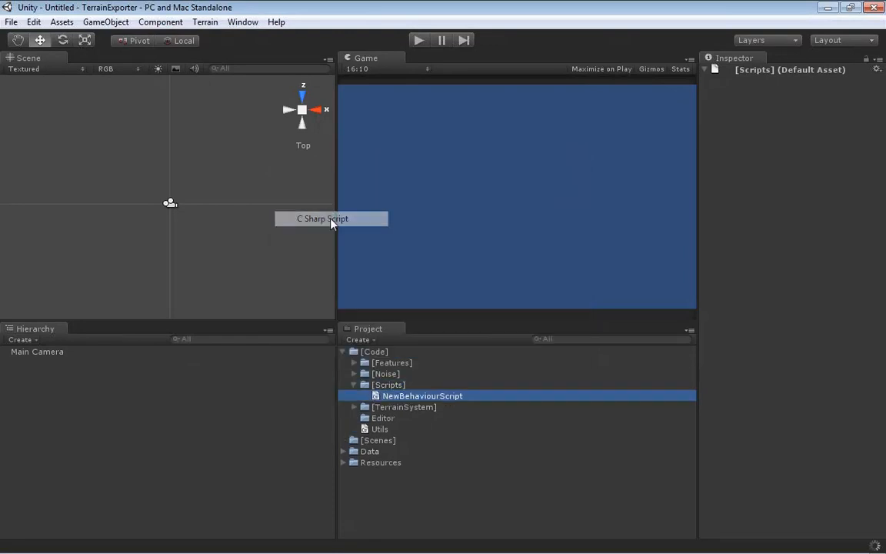
type("Ga")
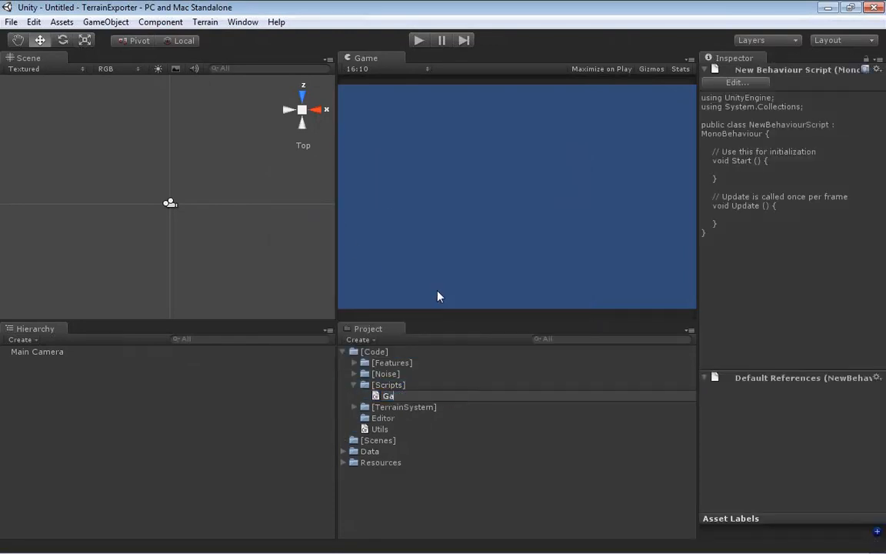
type("meManager")
key("Return")
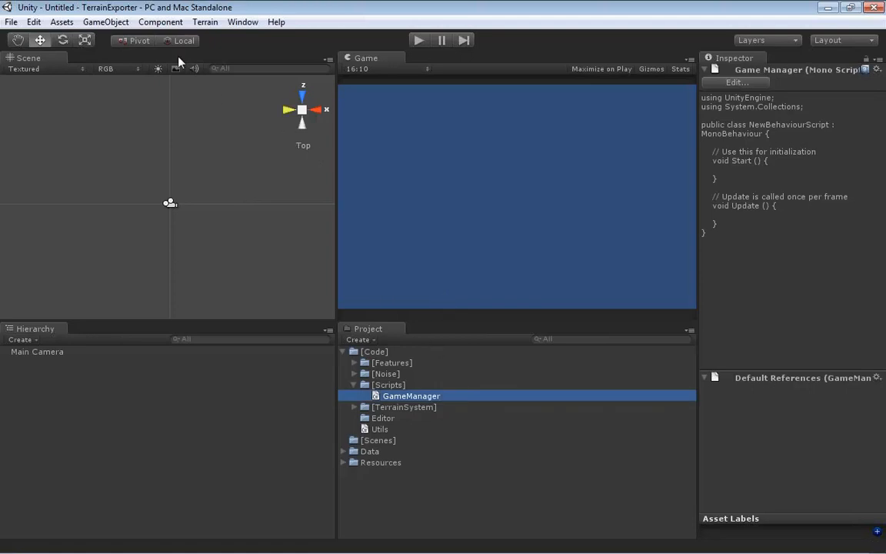
Open the project's Player settings to examine the resolution and standalone player options.
left_click(33, 22)
mouse_move(129, 326)
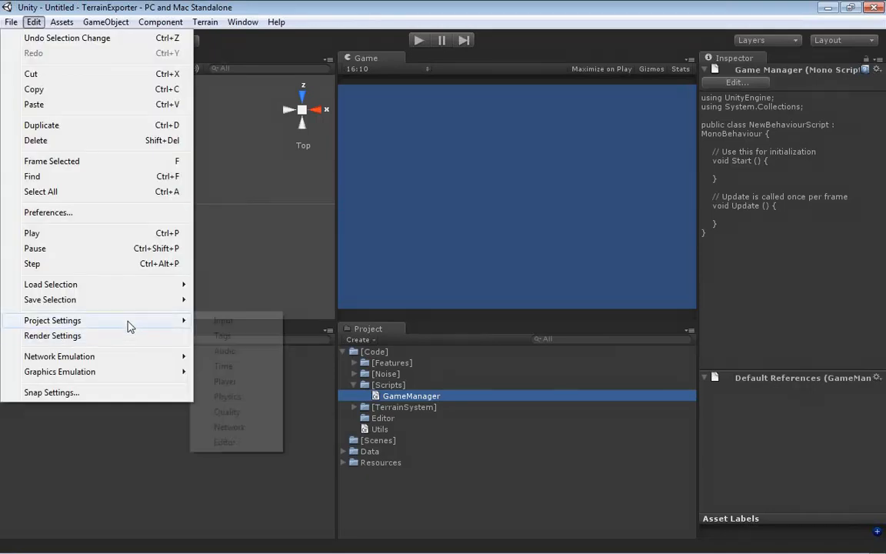
left_click(235, 382)
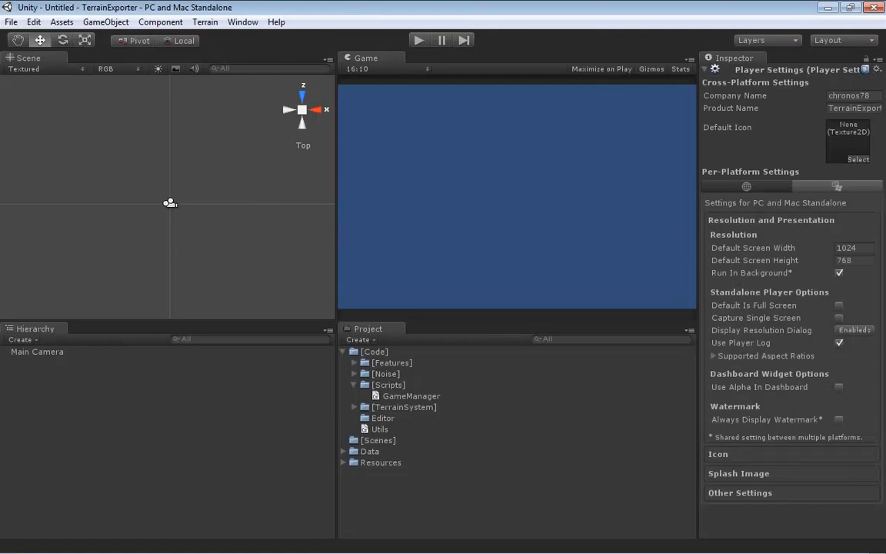
Set the Editor Quality to Fantastic in the project's Quality settings and open the Render Settings.
left_click(34, 22)
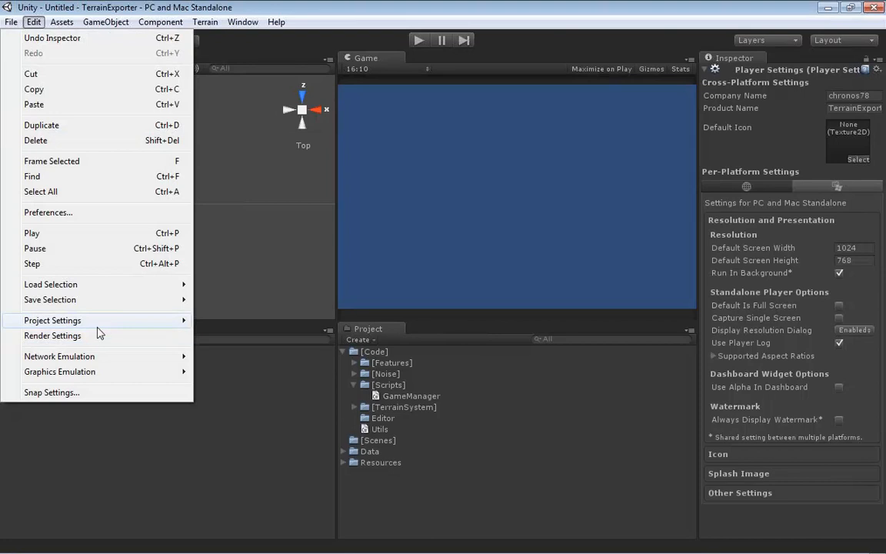
mouse_move(100, 320)
left_click(252, 412)
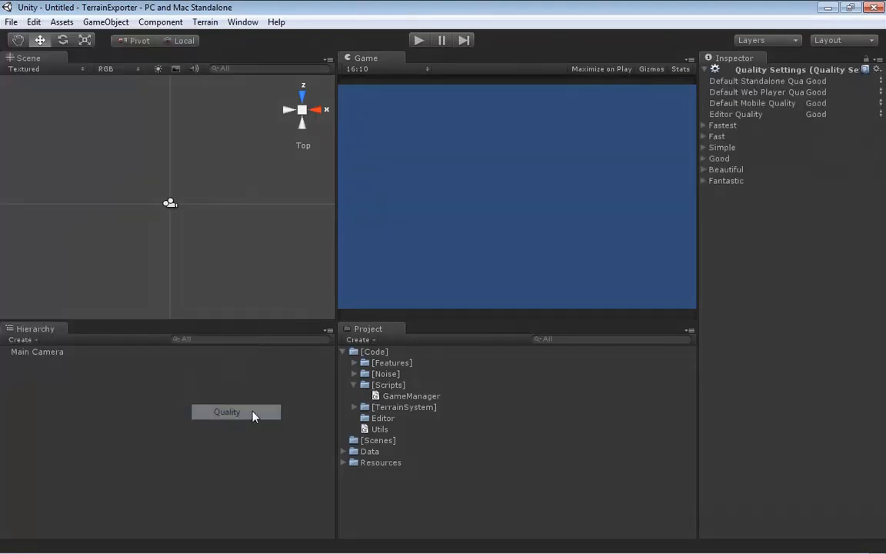
left_click(881, 113)
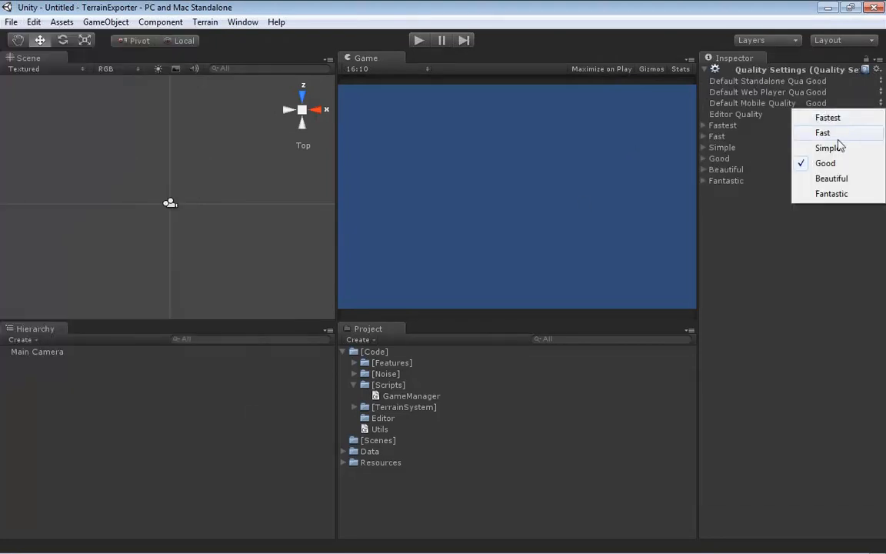
left_click(837, 194)
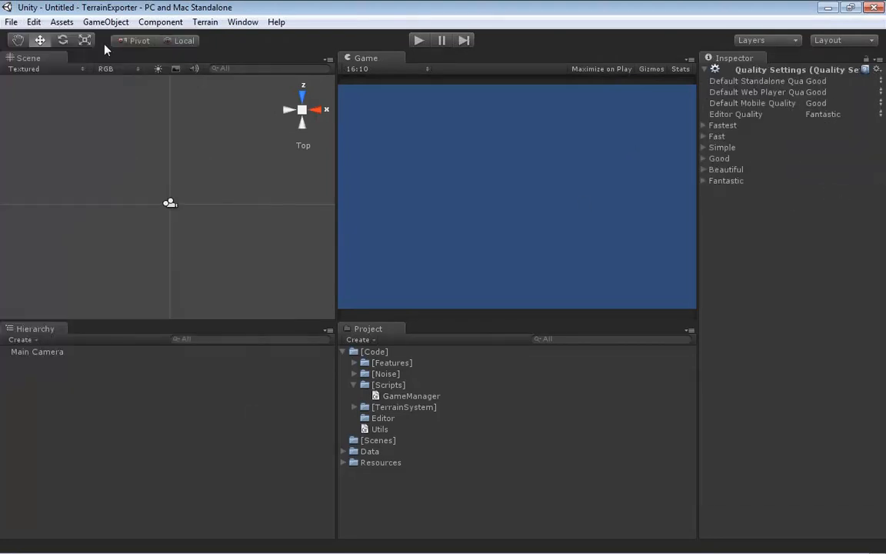
left_click(40, 23)
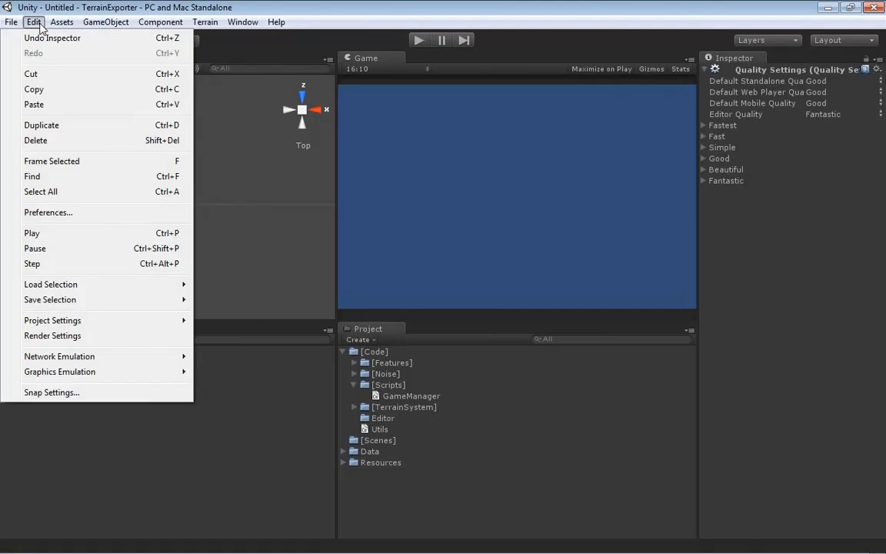
left_click(120, 337)
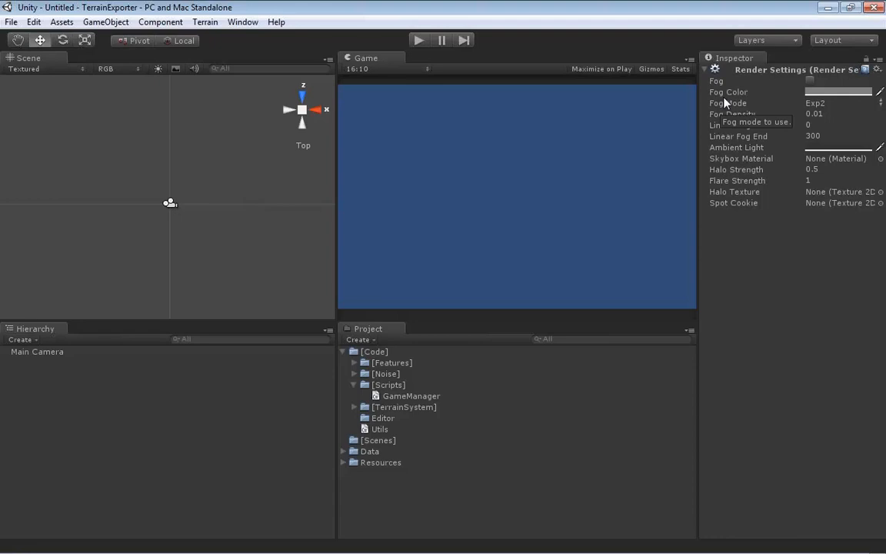
Save the current scene as TerrainExporter in the [Scenes] folder.
left_click(12, 21)
left_click(58, 89)
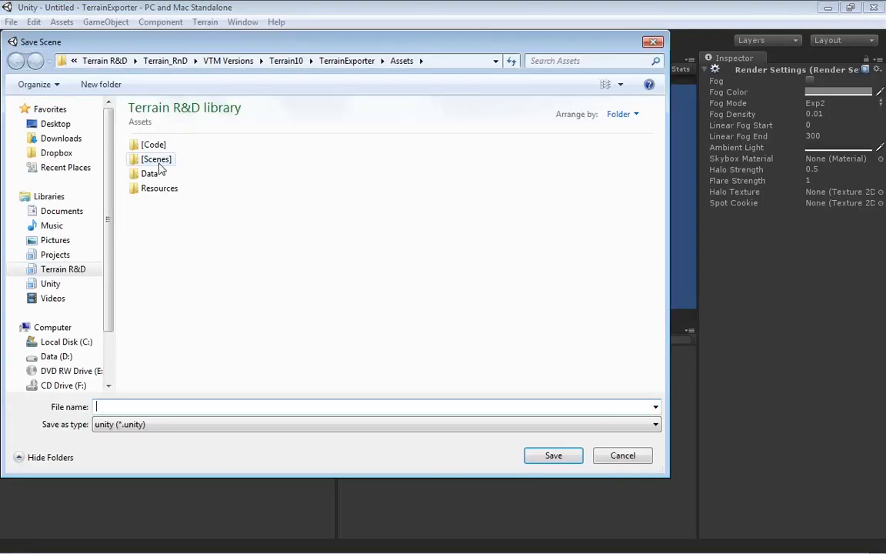
double_click(158, 160)
left_click(147, 406)
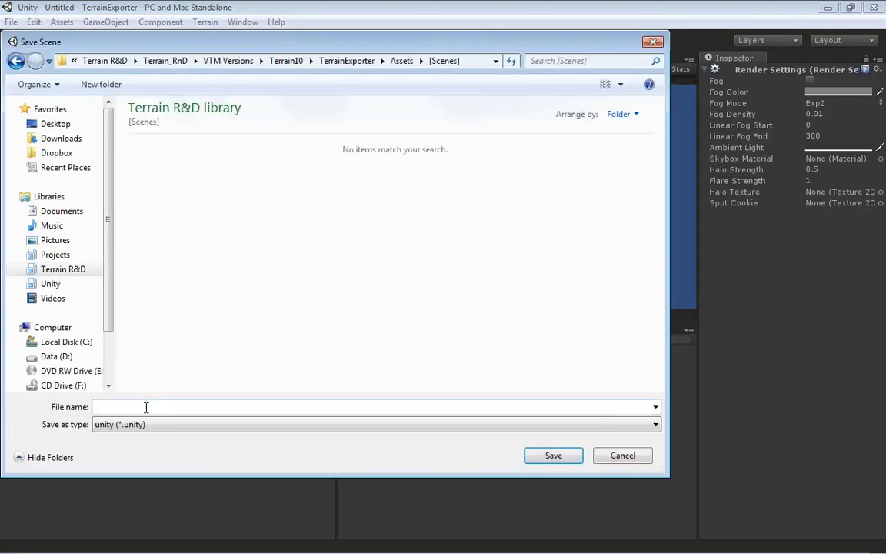
type("Terr")
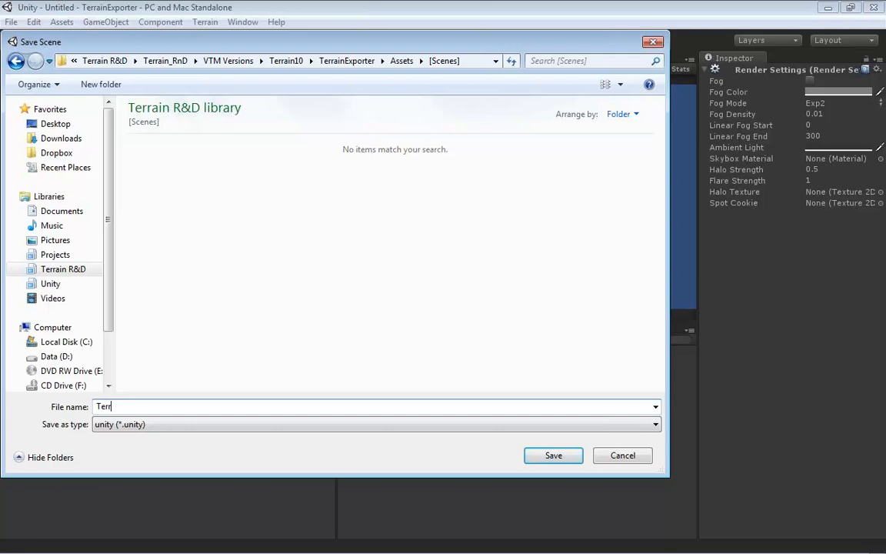
type("ainExporter")
key("Return")
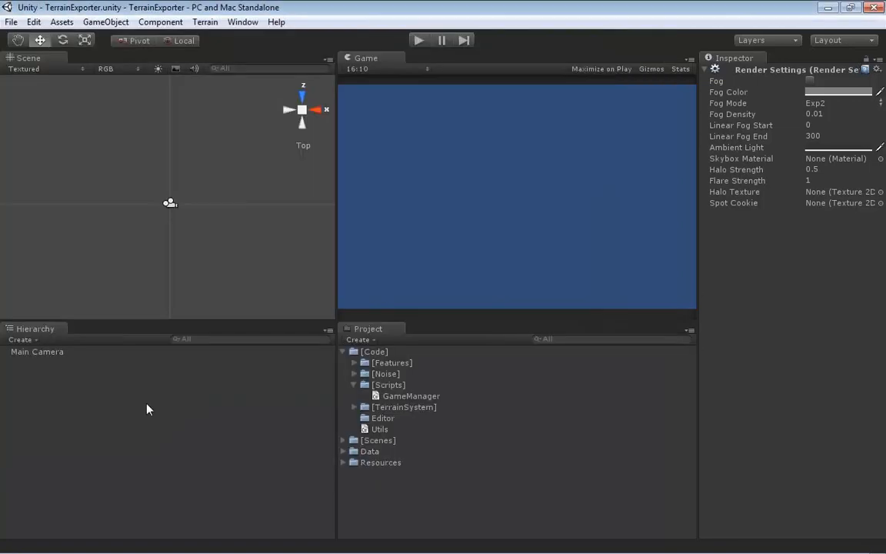
Sync the MonoDevelop project from the GameManager script and switch to GameManager.cs in Visual Studio.
left_click(411, 396)
right_click(416, 397)
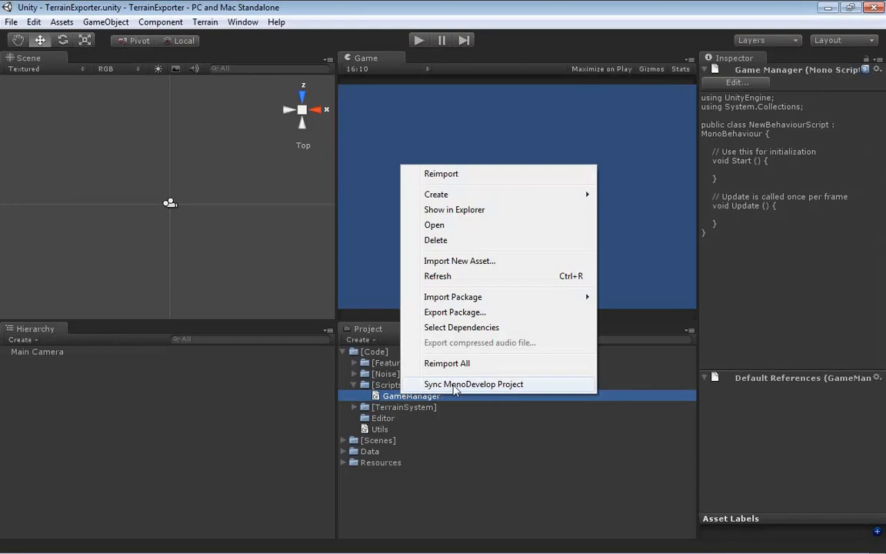
left_click(454, 384)
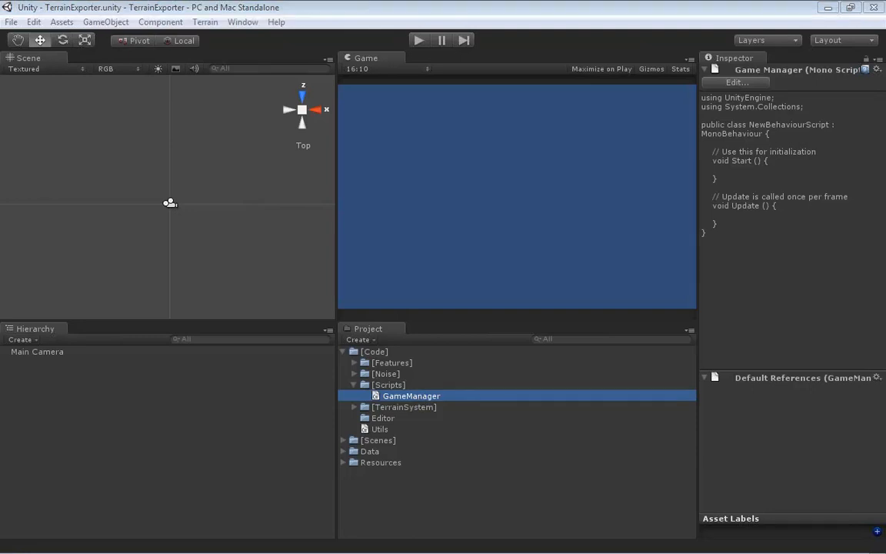
left_click_drag(0, 107, 450, 1)
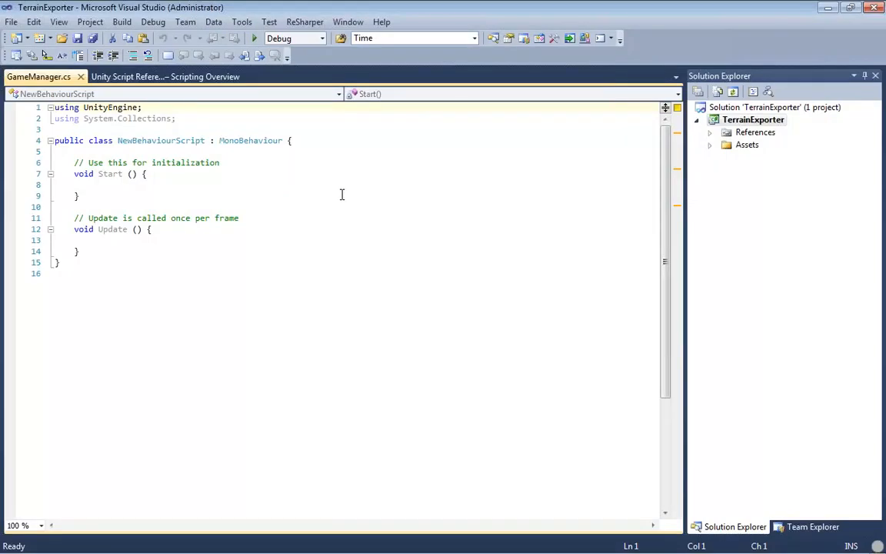
Rename the NewBehaviourScript class in GameManager.cs to GameManager.
left_click(163, 143)
double_click(163, 143)
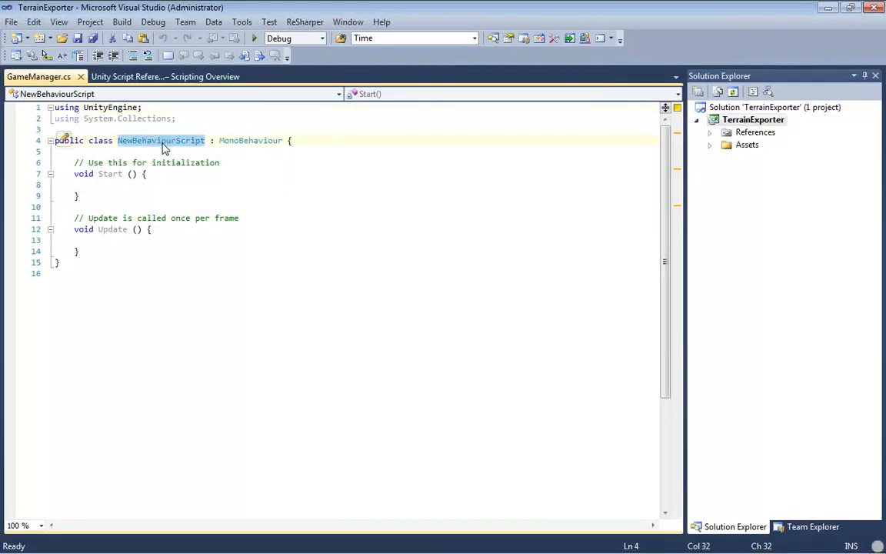
type("GameManag")
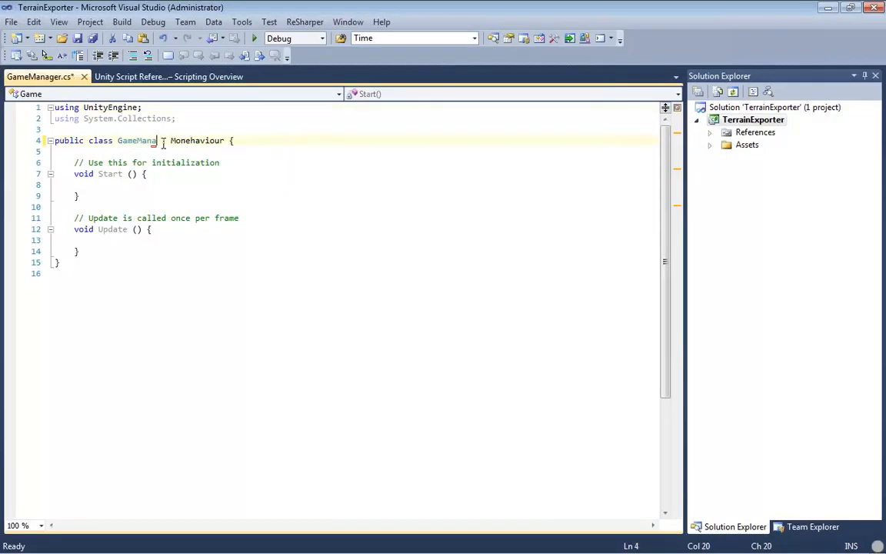
type("er")
Move the GameManager class's opening brace onto its own line below the declaration.
key("Right")
key("Right")
key("Right")
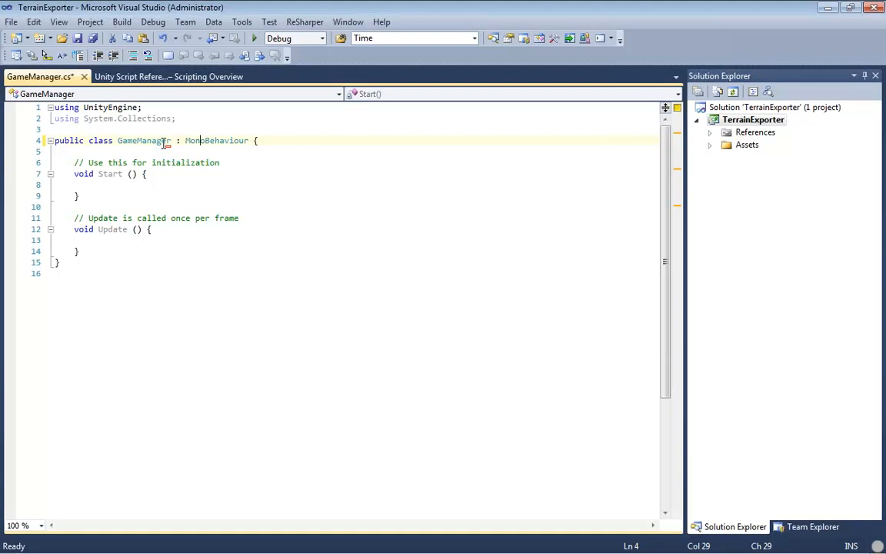
key("Right")
key("Right")
key("Right")
key("Right")
key("Right")
key("Right")
key("Right")
key("Right")
key("Right")
key("Right")
key("Right")
key("Right")
key("Right")
key("Return")
Delete the "Use this for initialization" comment and the blank line above it.
key("Down")
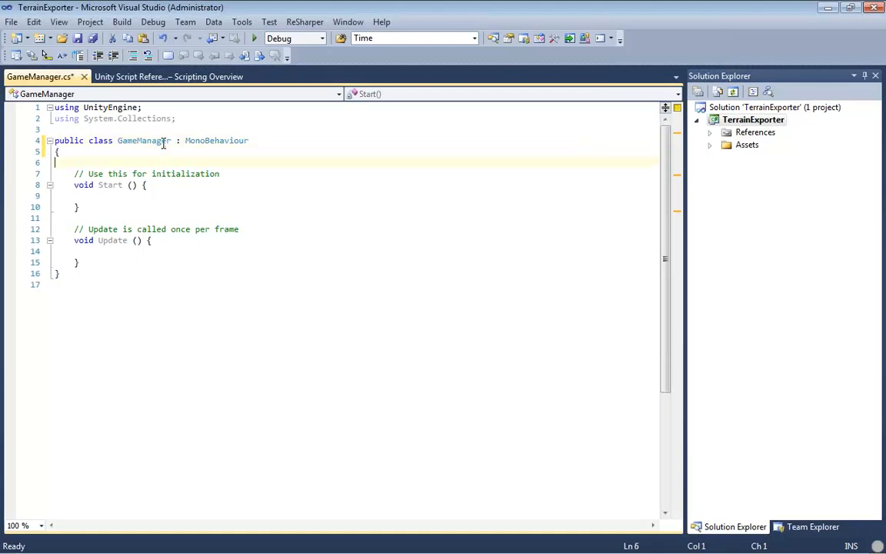
key("shift+Down")
key("shift+Down")
key("Delete")
Remove the space before the Start method's parentheses and put its opening brace on a new line.
key("Right")
key("Right")
key("Right")
key("Right")
key("Right")
key("Right")
key("Right")
key("Right")
key("Right")
key("Right")
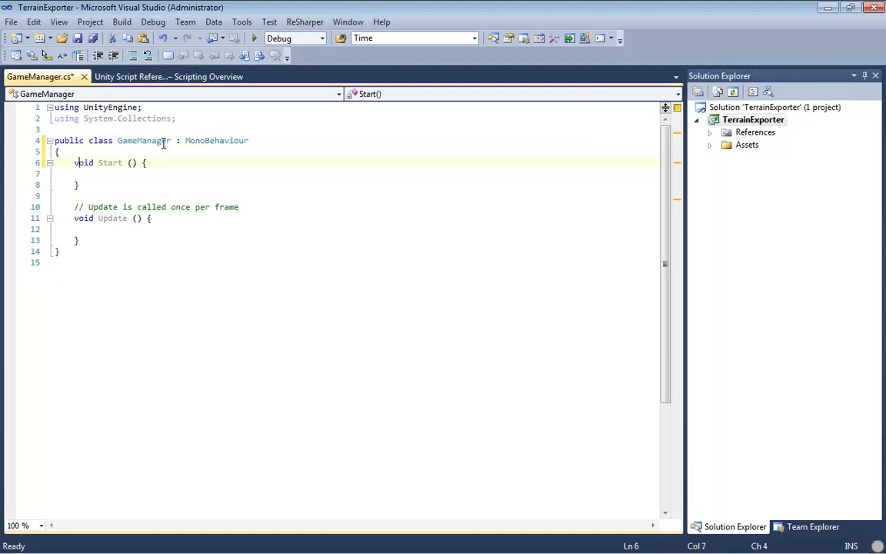
key("Right")
key("Delete")
key("Right")
key("Right")
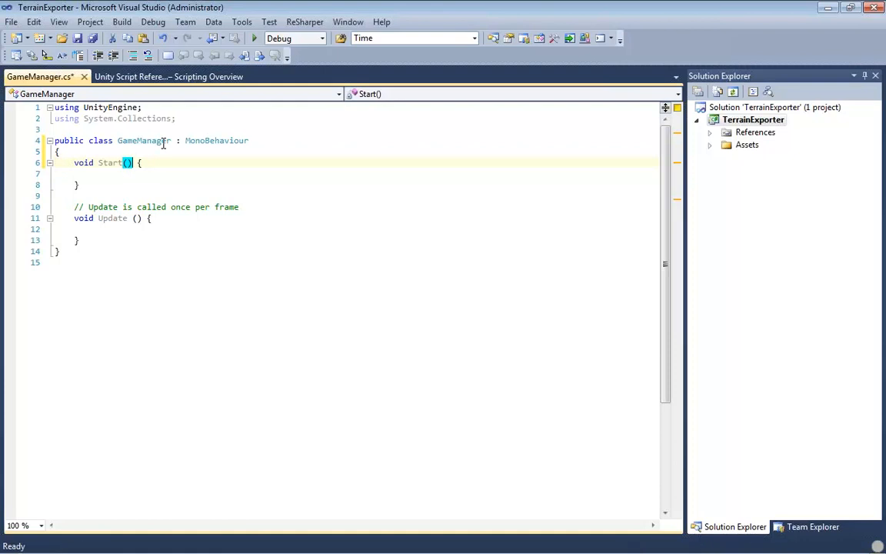
key("Return")
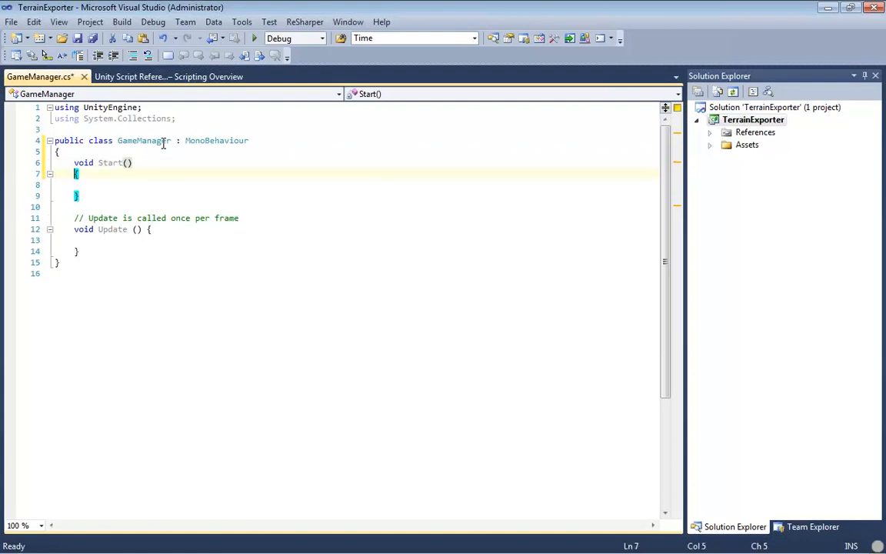
Delete the "Update is called once per frame" comment above the Update method.
key("Down")
key("Down")
key("Down")
key("shift+Down")
key("Delete")
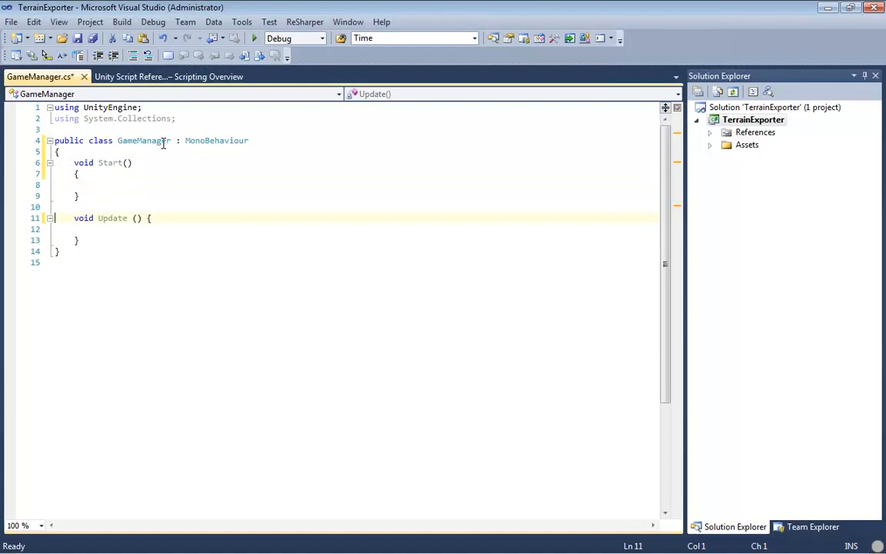
Remove the space before the Update method's parentheses and put its opening brace on a new line.
key("Right")
key("Right")
key("Right")
key("Right")
key("Right")
key("Right")
key("Right")
key("Right")
key("Right")
key("Right")
key("Right")
key("Right")
key("Right")
key("Right")
key("Right")
key("Delete")
key("Right")
key("Right")
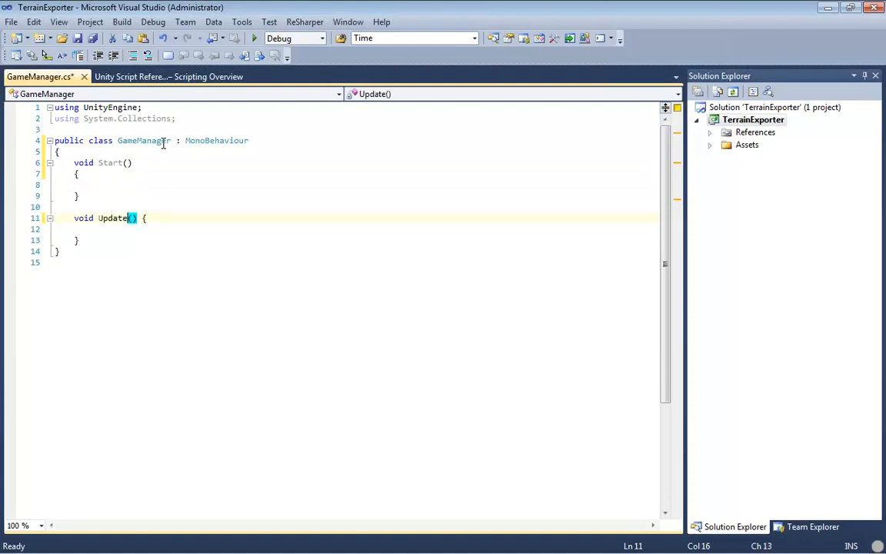
key("Return")
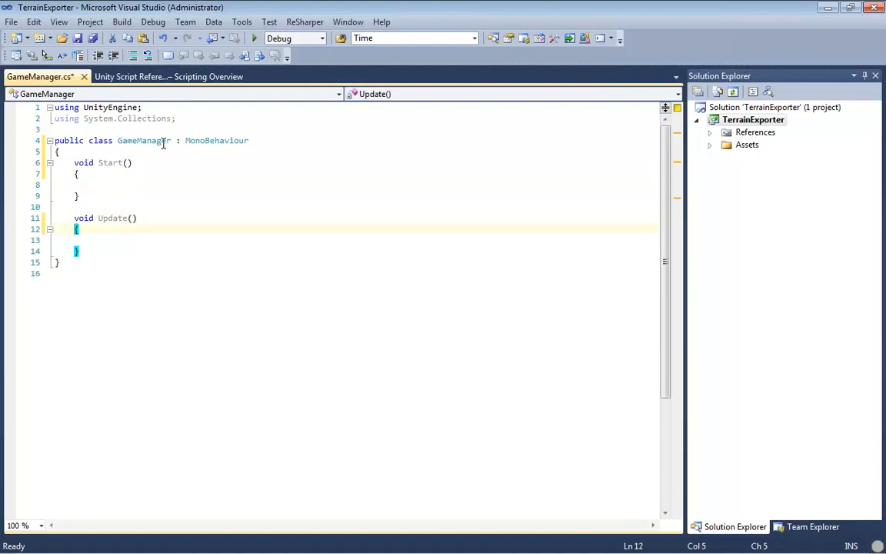
Delete the unused "using System.Collections;" line from GameManager.cs and close the Scripting Overview page.
left_click(195, 119)
key("shift+Home")
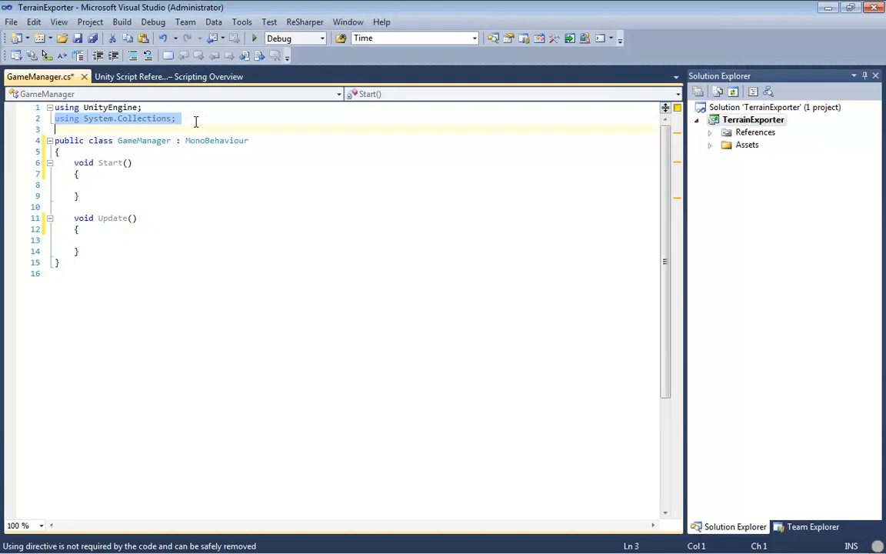
key("Delete")
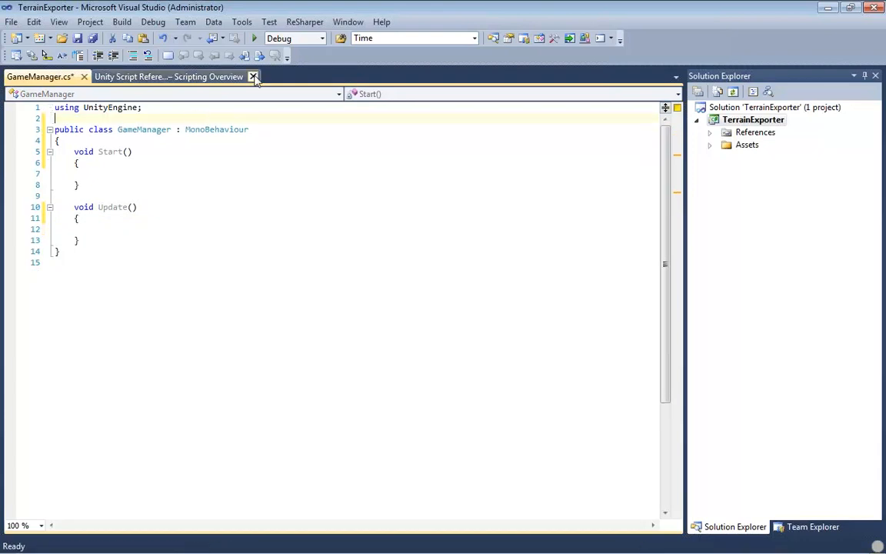
left_click(252, 76)
Build the TerrainExporter solution and expand its Assets and [Code] folders.
key("ctrl+shift+b")
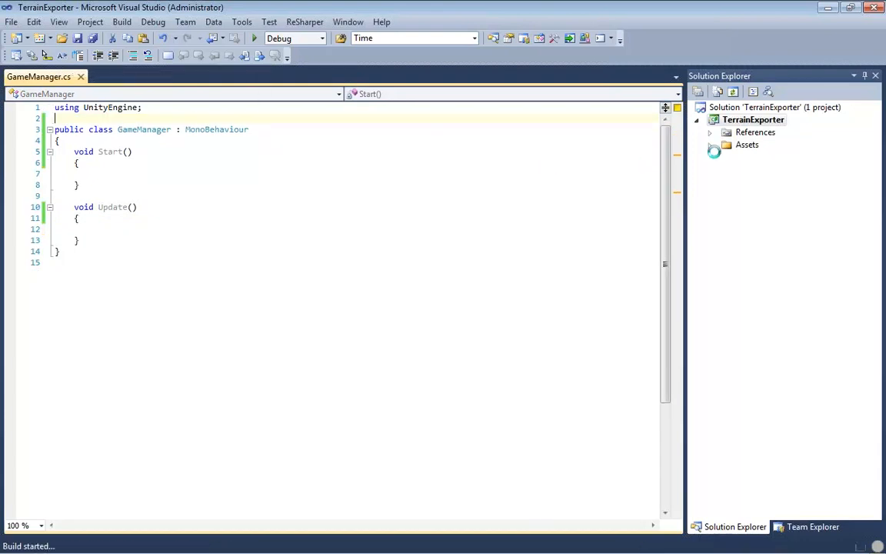
left_click(709, 145)
left_click(723, 157)
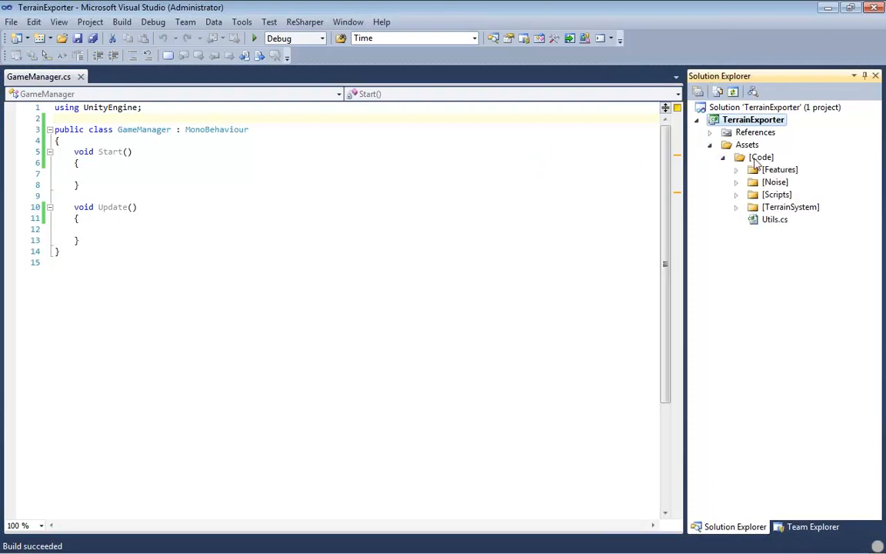
Switch to Unity, create an empty game object in the scene and name it GameManager.
left_click(829, 8)
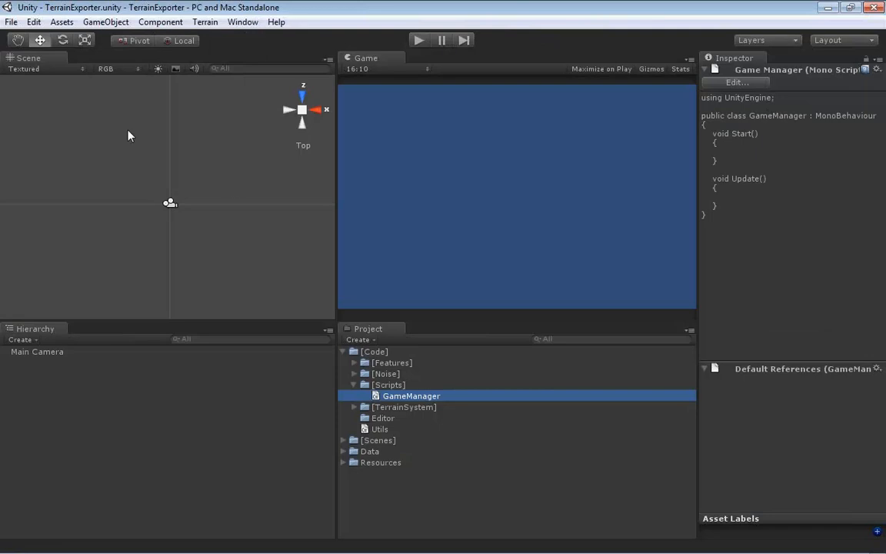
left_click(105, 22)
left_click(98, 39)
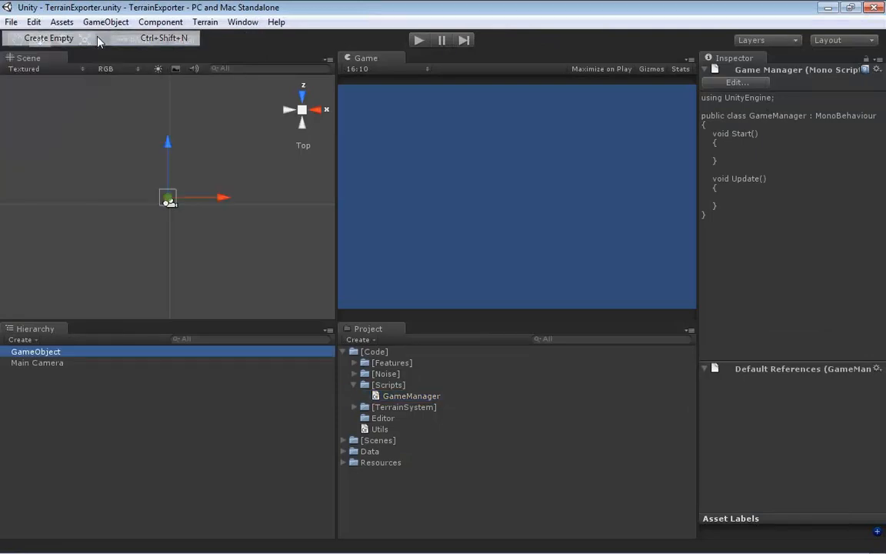
type("G")
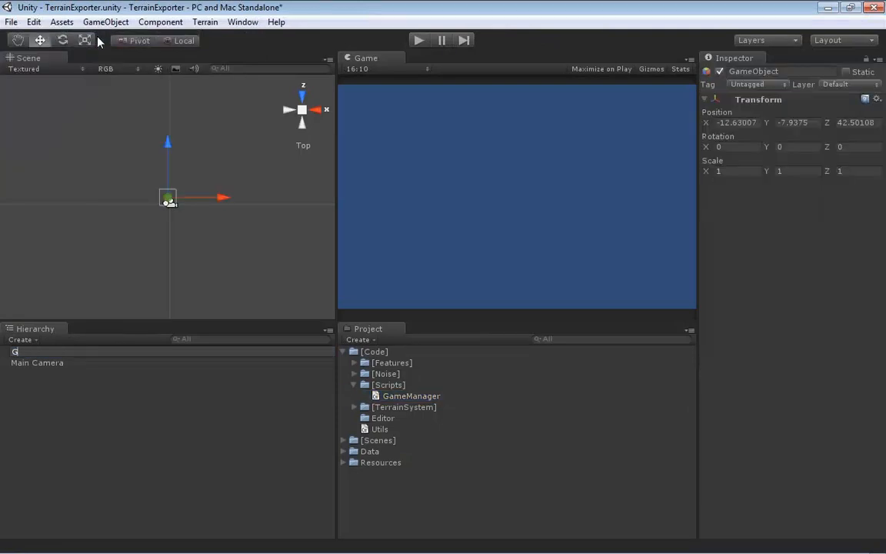
type("ameManager")
Set the GameManager object's position to X 0, Y 0, Z 0 and attach the GameManager script to it.
left_click(758, 123)
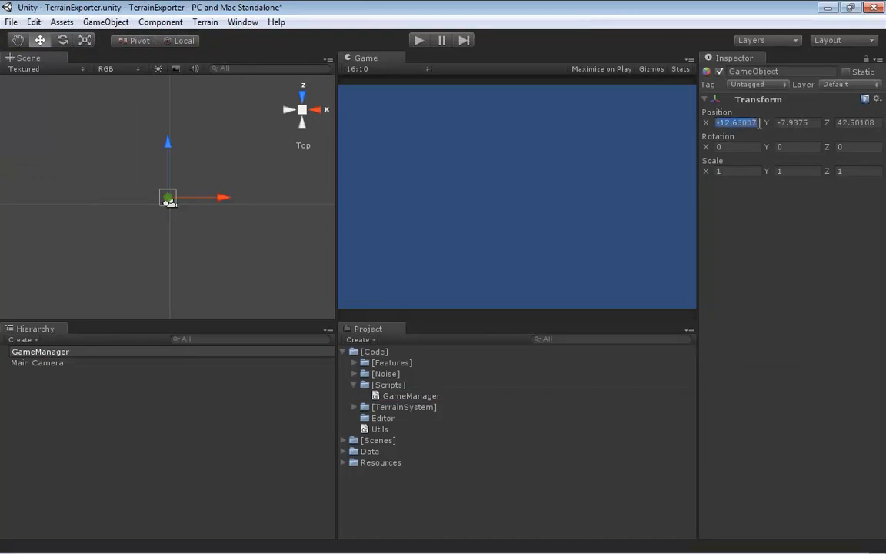
type("0")
left_click(792, 122)
type("0")
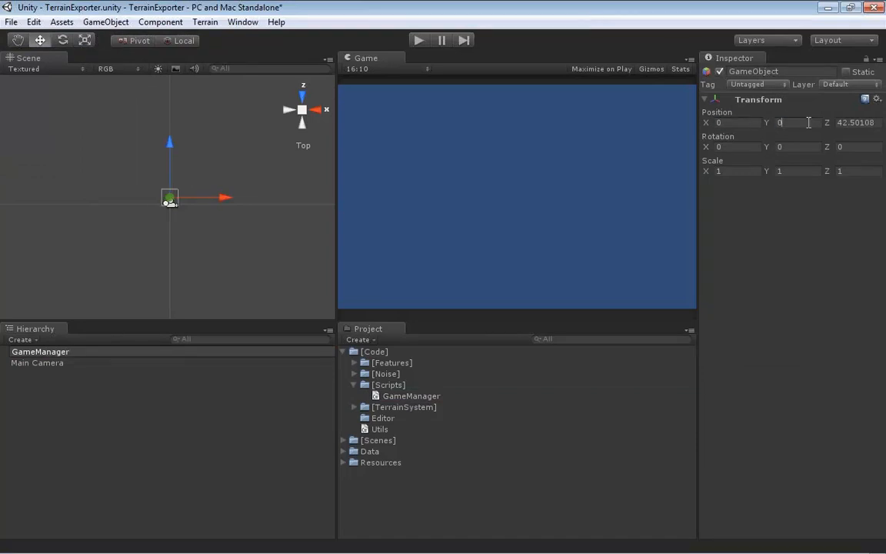
left_click(856, 122)
type("0")
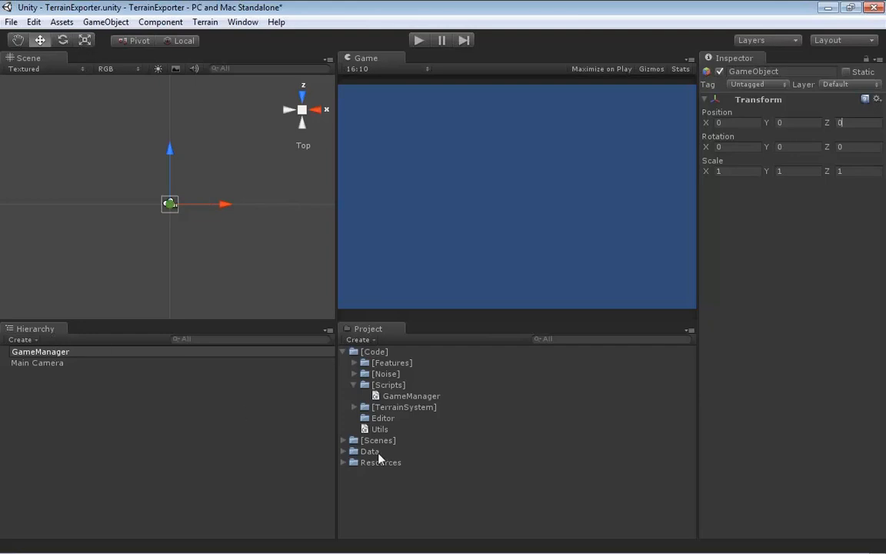
left_click_drag(400, 399, 723, 363)
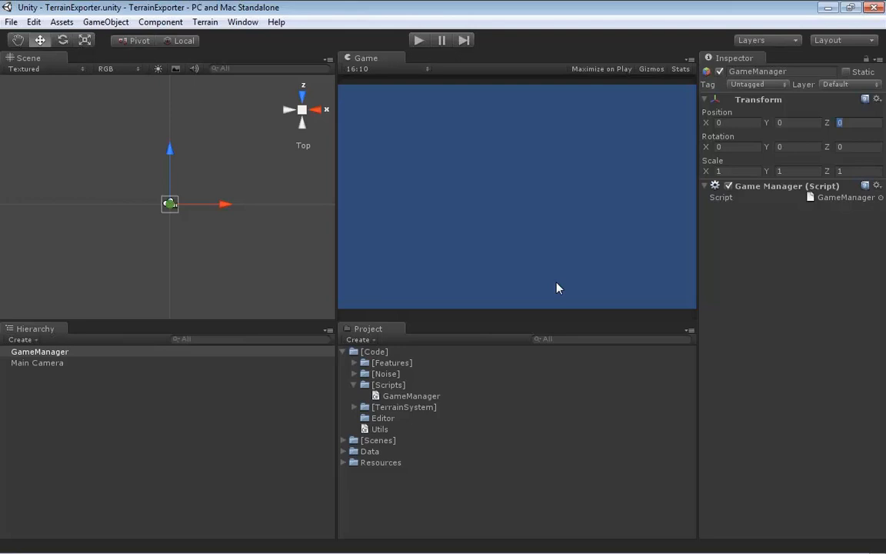
Expand Unity's [TerrainSystem] folder, then switch to Windows Explorer and copy the Config folder from Terrain09's TerrainEditor project.
left_click(354, 408)
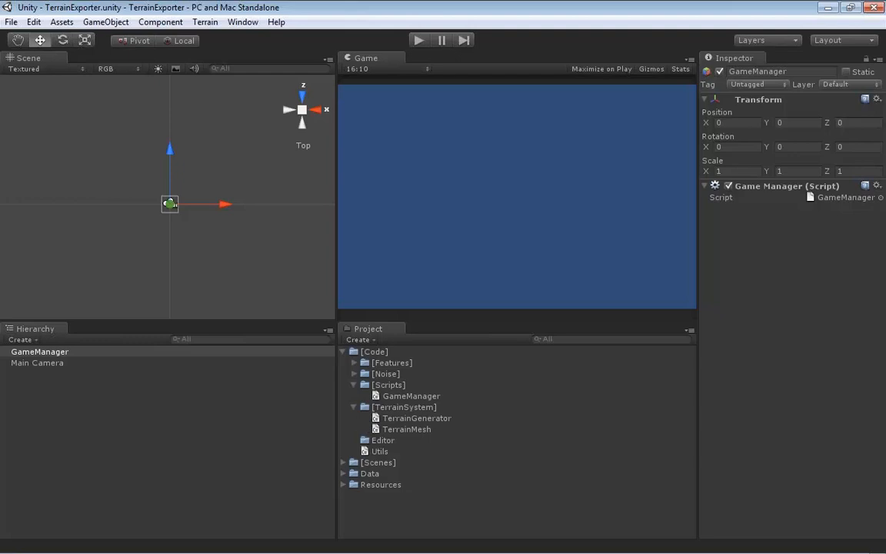
left_click_drag(0, 58, 548, 106)
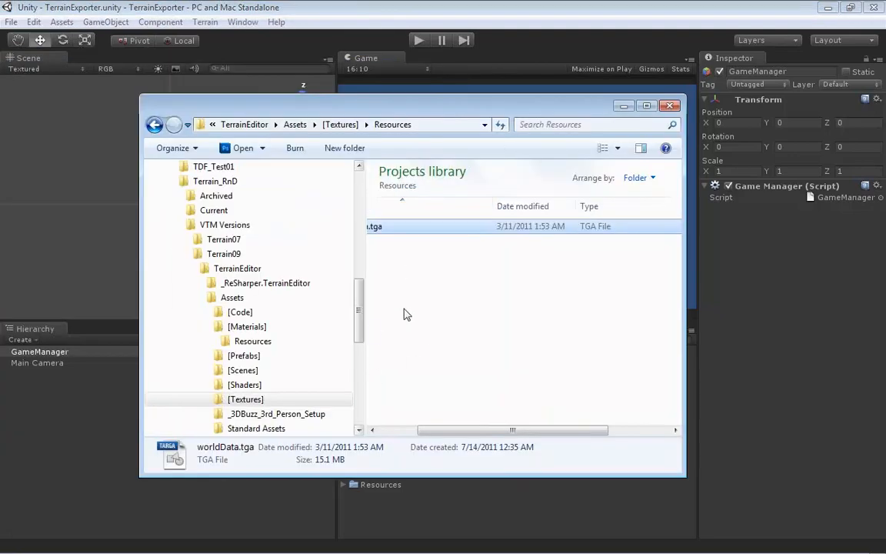
left_click_drag(556, 426, 517, 428)
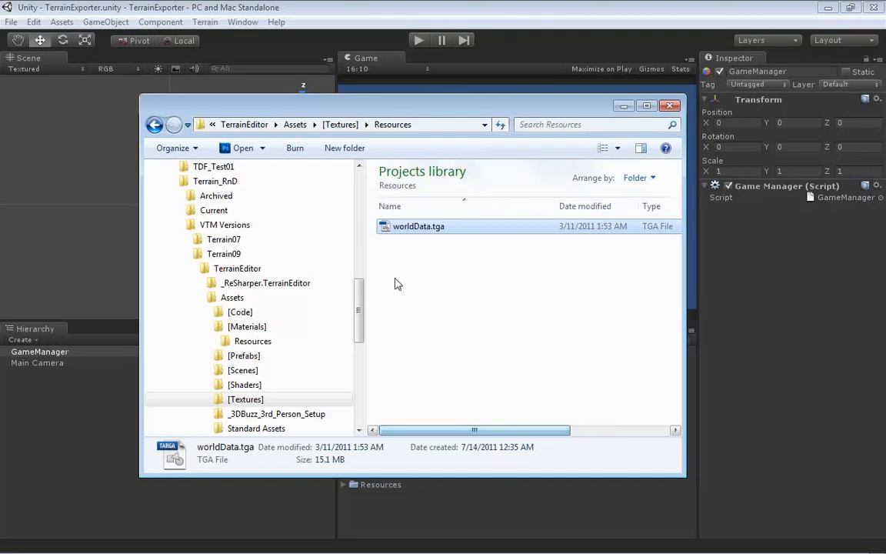
left_click(297, 128)
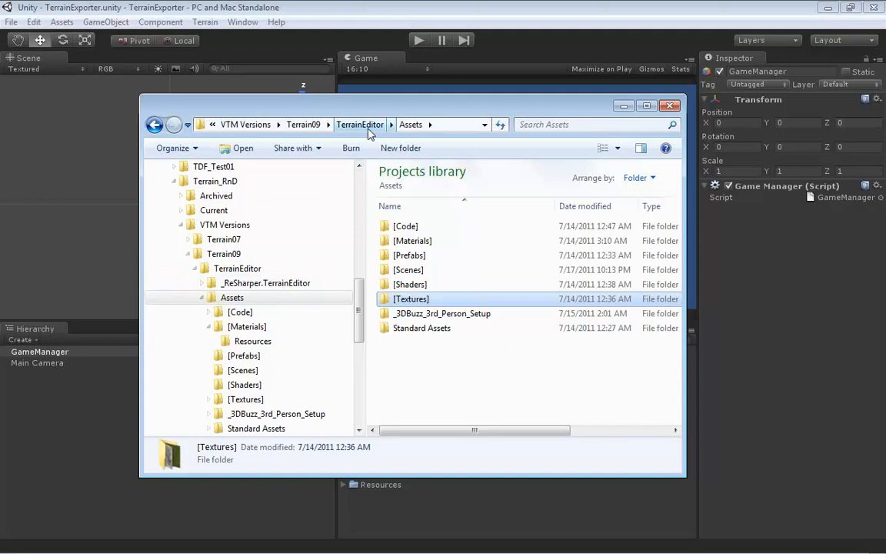
left_click(302, 125)
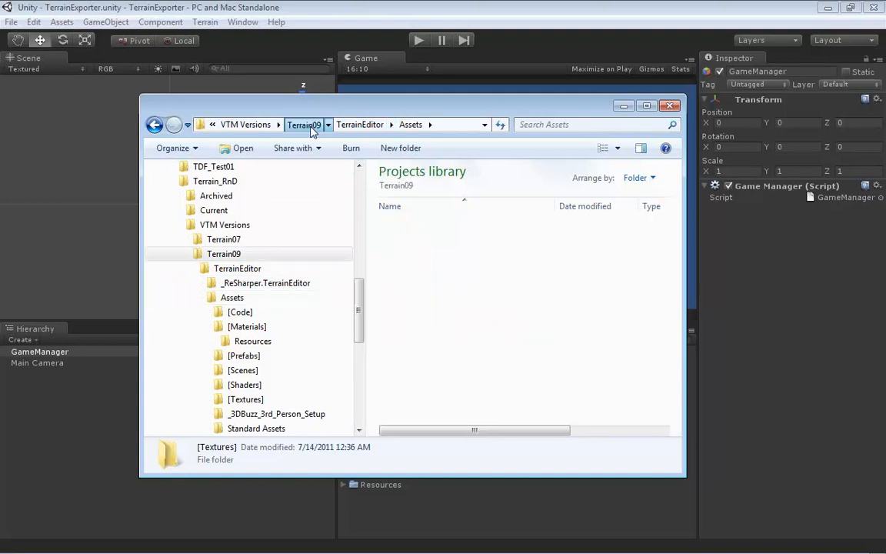
double_click(414, 228)
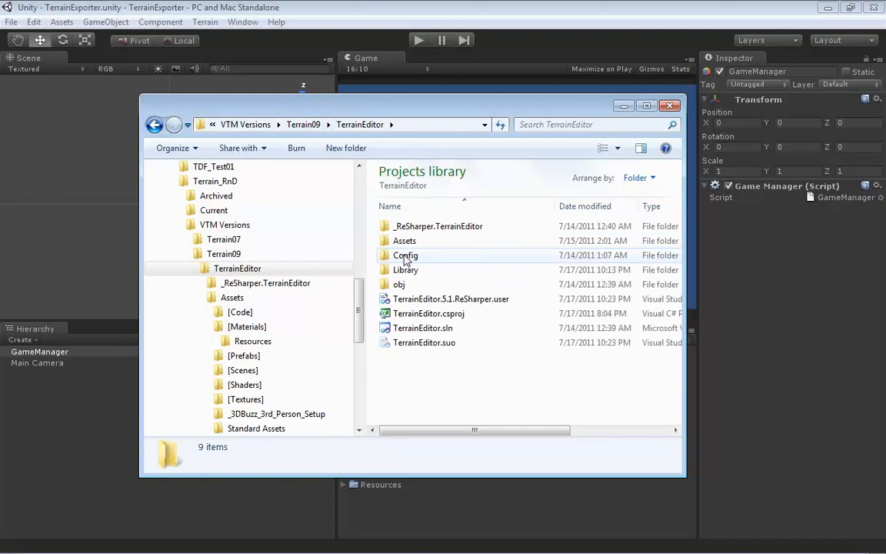
left_click(405, 257)
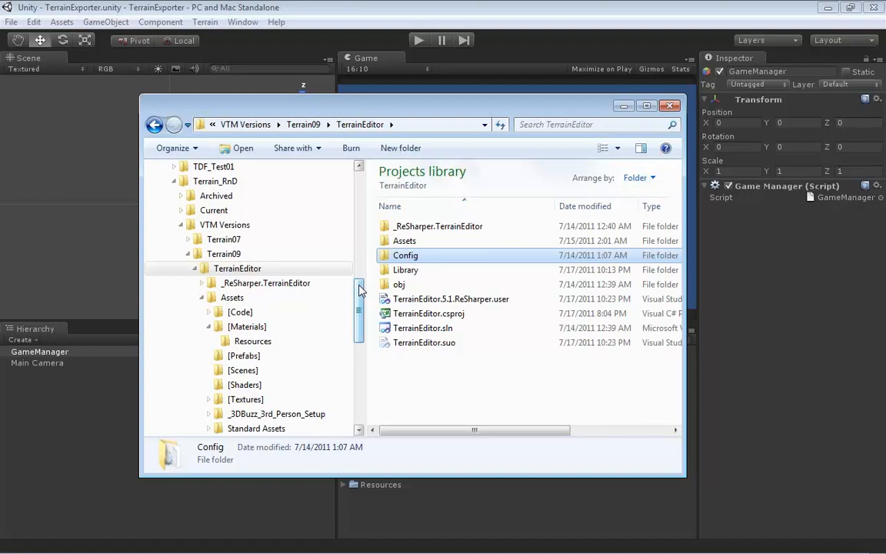
Paste the copied Config folder into the TerrainExporter project folder inside Terrain10.
left_click_drag(356, 296, 354, 324)
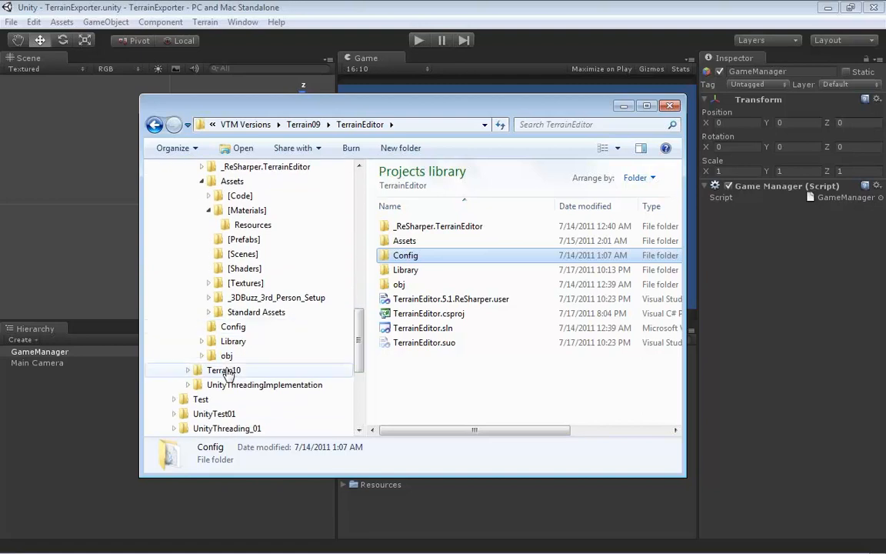
left_click(225, 370)
double_click(396, 226)
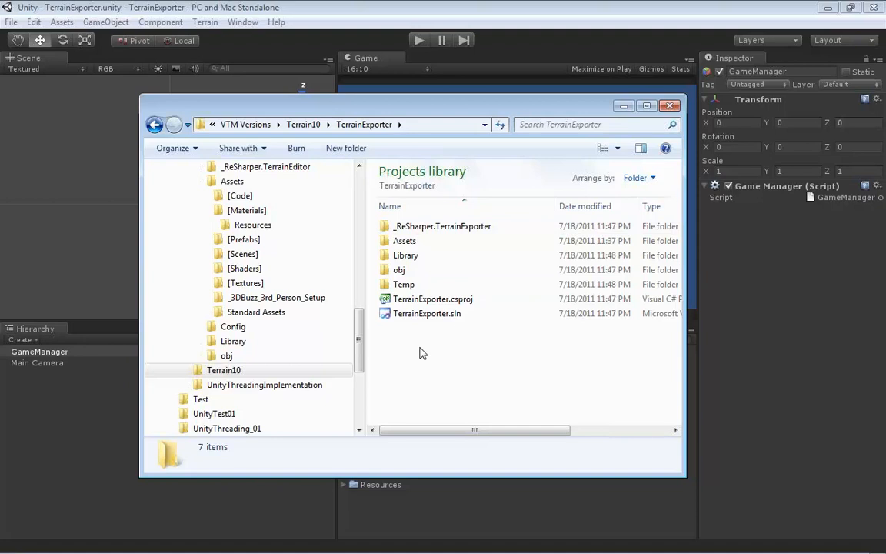
key("ctrl+v")
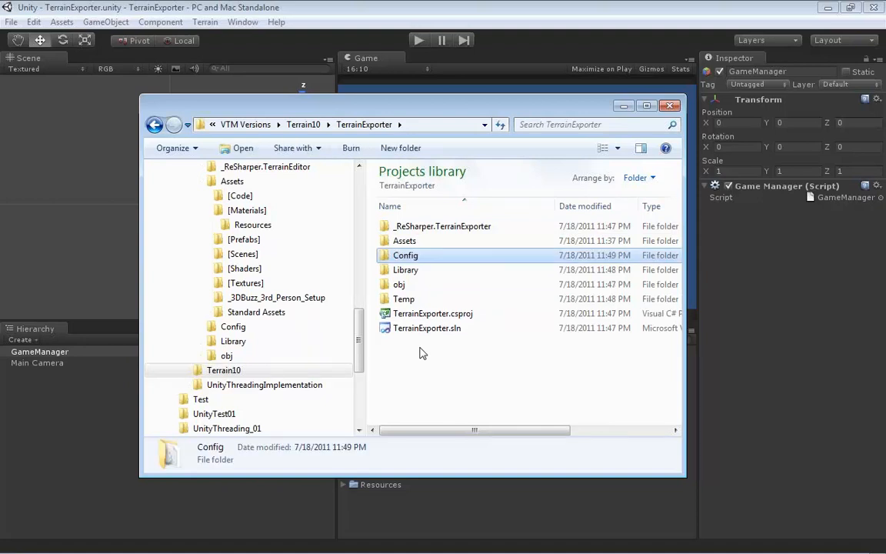
Create a new folder named Data in the TerrainExporter project folder.
right_click(421, 357)
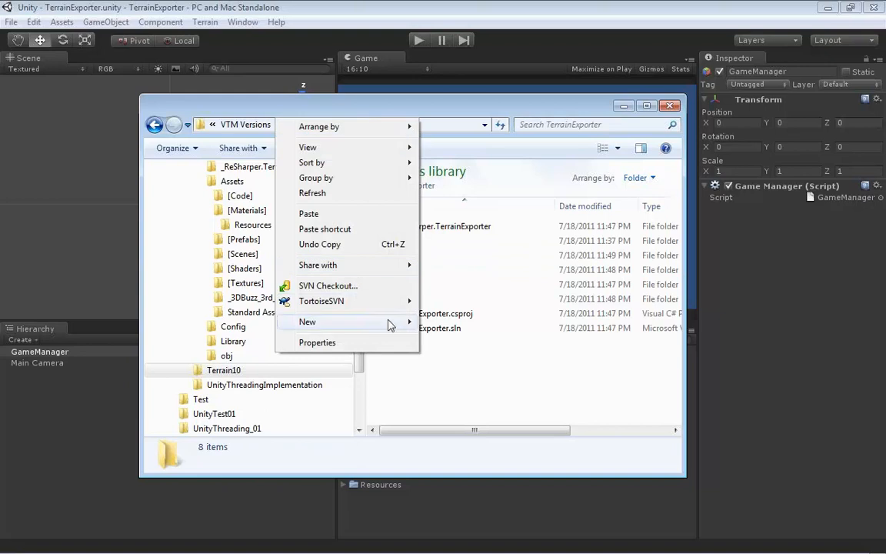
mouse_move(390, 326)
left_click(185, 321)
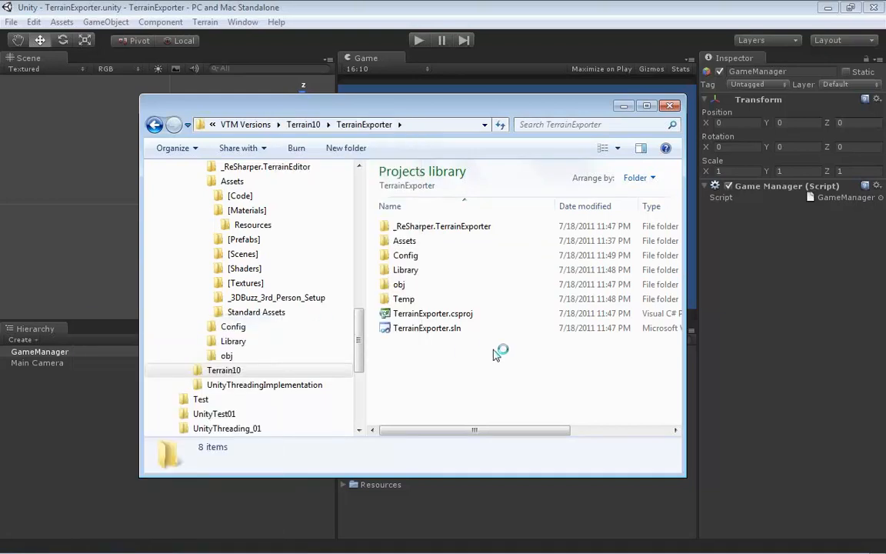
type("Data")
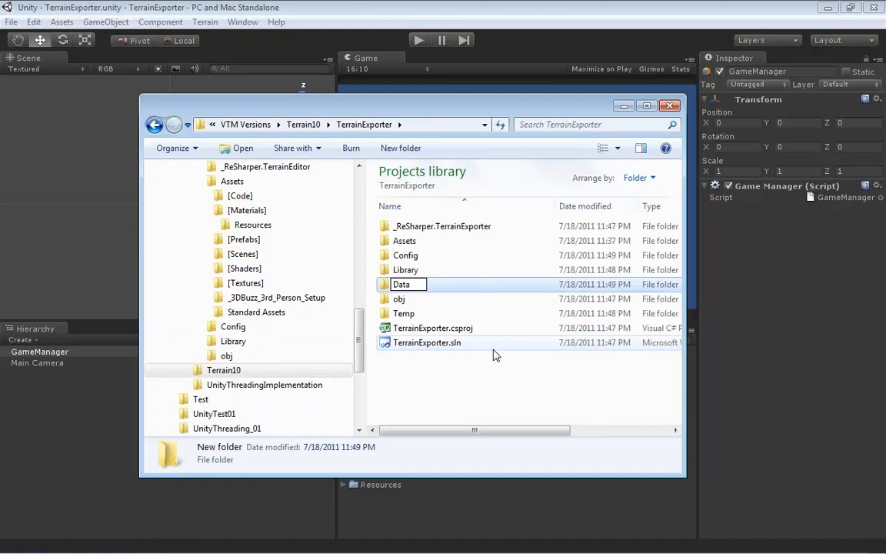
key("Return")
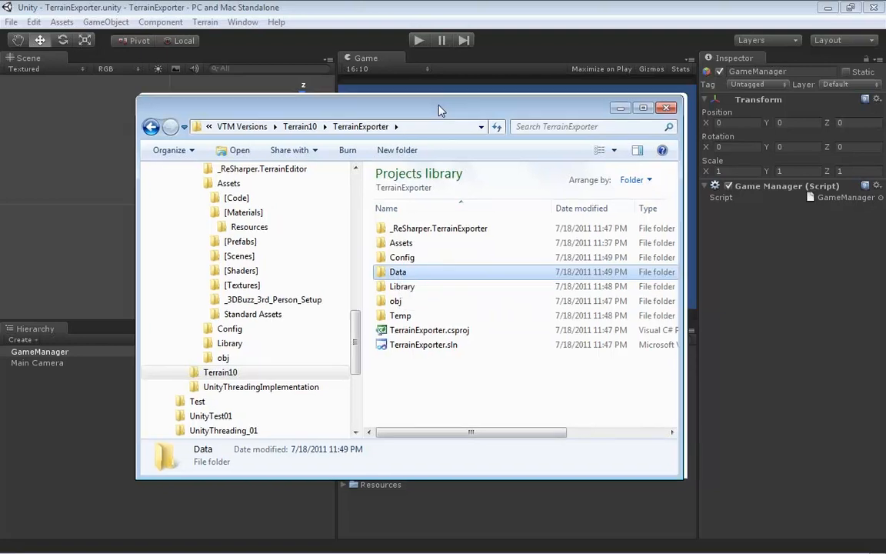
Examine the Terrain/Patches folder under Data in Unity, check the TerrainExporter folder in Windows Explorer, and return to Unity.
left_click_drag(395, 93, 18, 71)
left_click(344, 474)
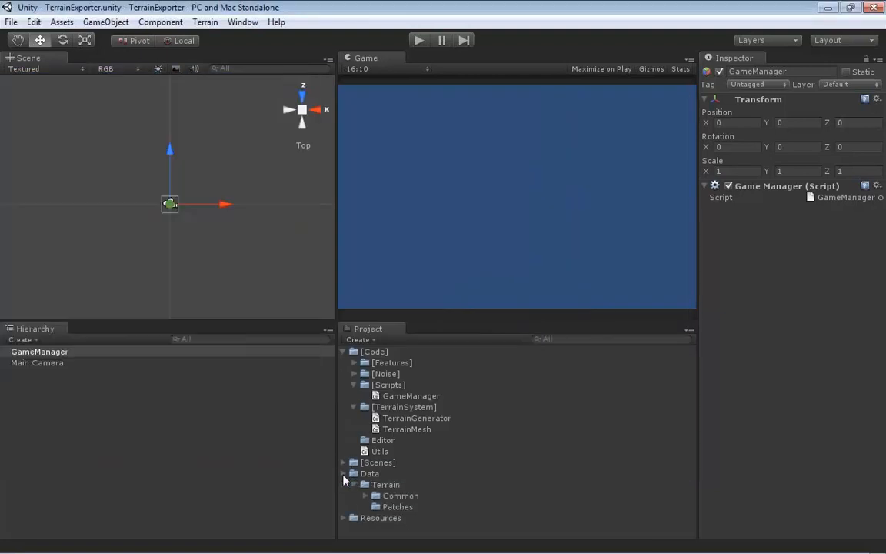
left_click(393, 507)
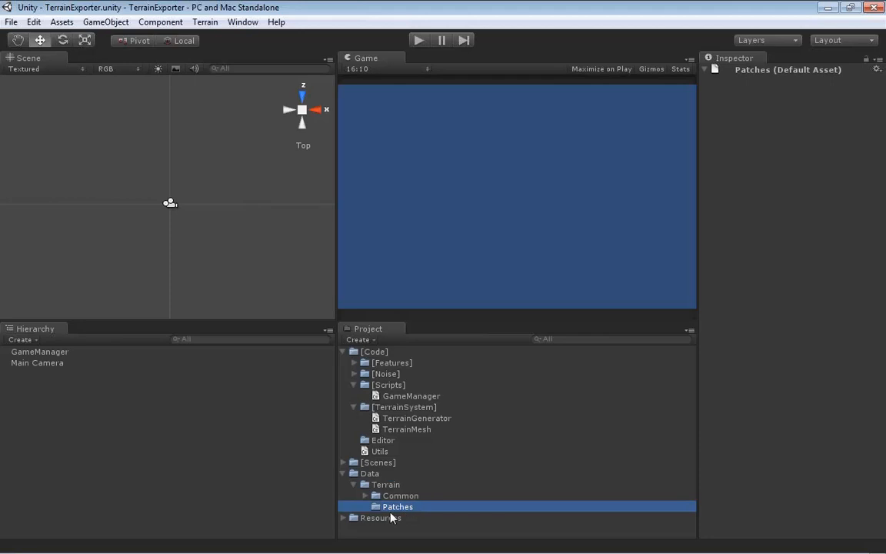
left_click_drag(0, 97, 329, 112)
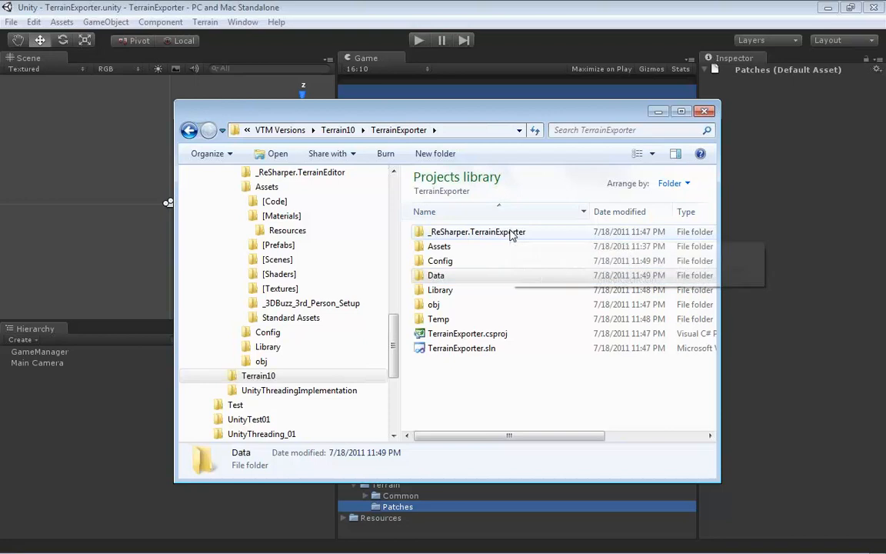
left_click(658, 111)
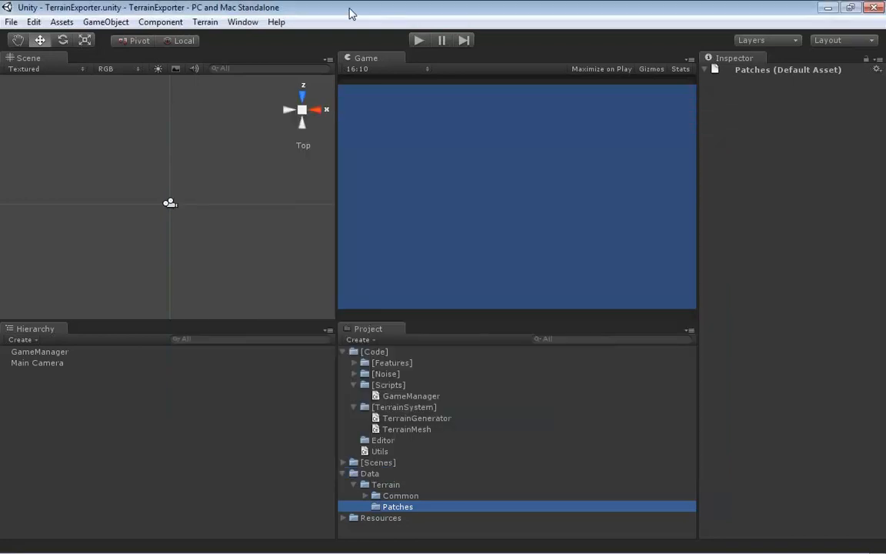